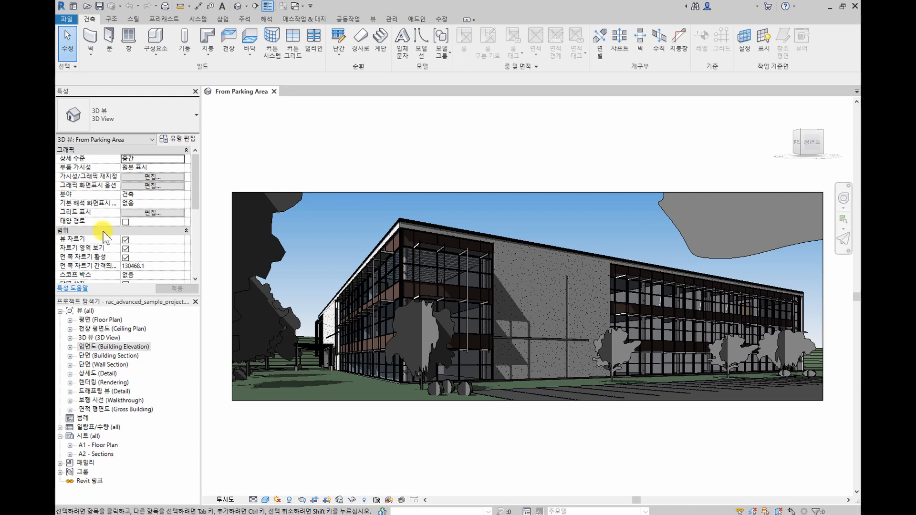
# Open the A1 - Floor Plan sheet
pyautogui.click(110, 446)
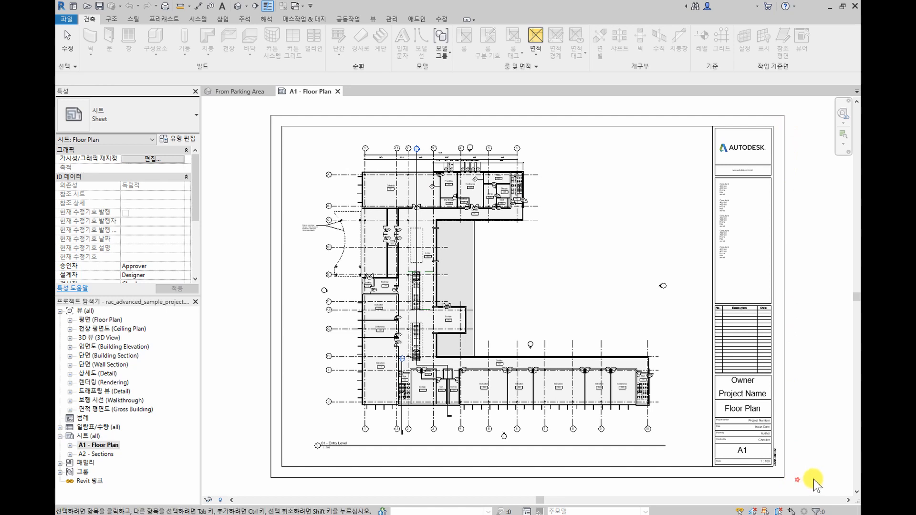
pyautogui.click(286, 436)
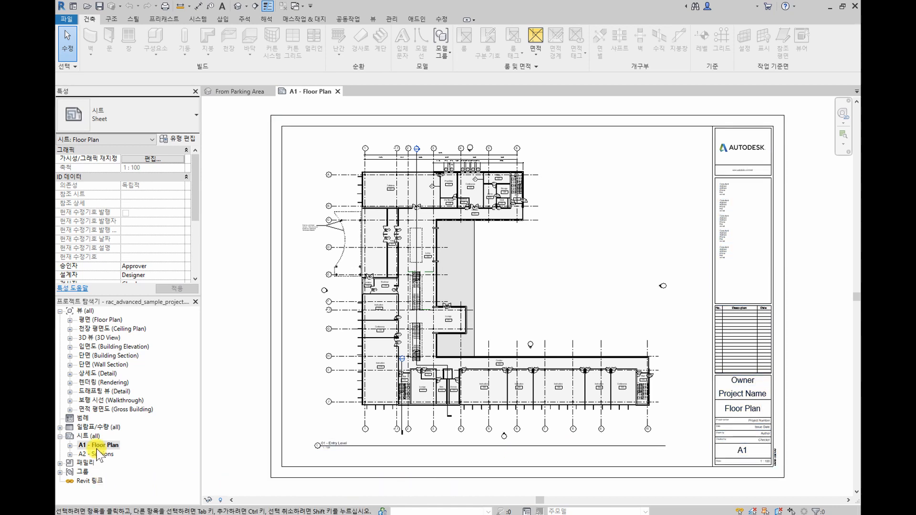
# Create a new sheet without a title block (없음)
pyautogui.rightClick(85, 438)
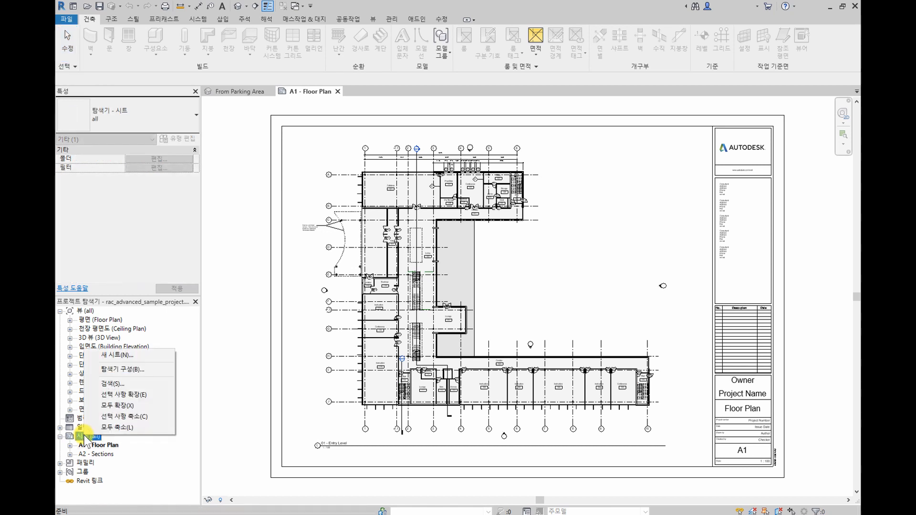
pyautogui.click(110, 356)
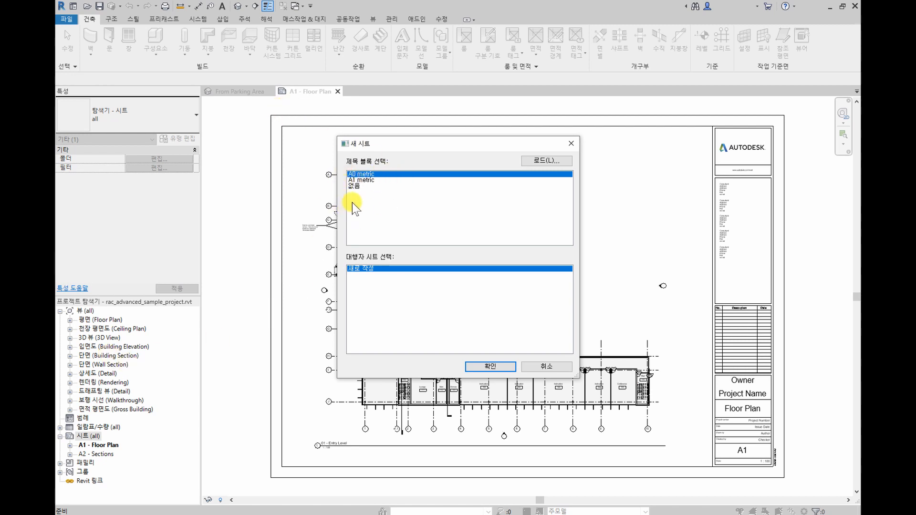
pyautogui.click(370, 180)
pyautogui.click(369, 175)
pyautogui.click(370, 181)
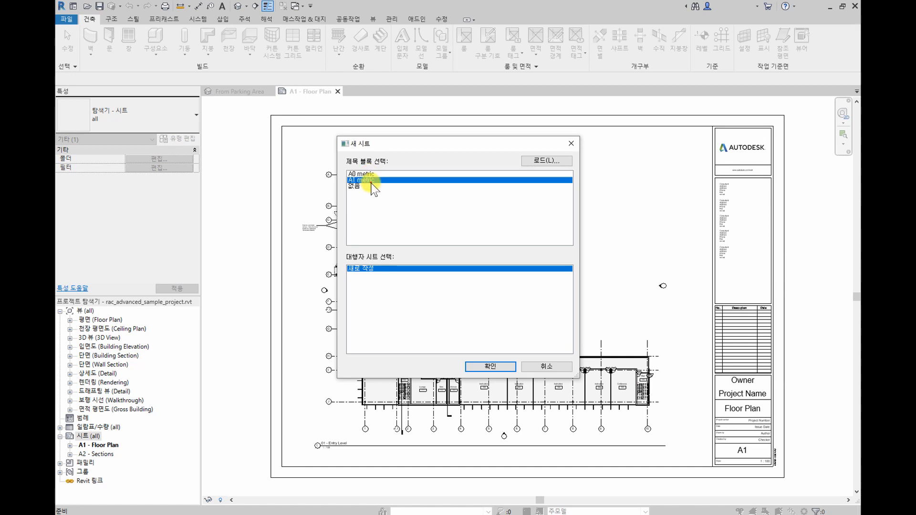
pyautogui.click(355, 187)
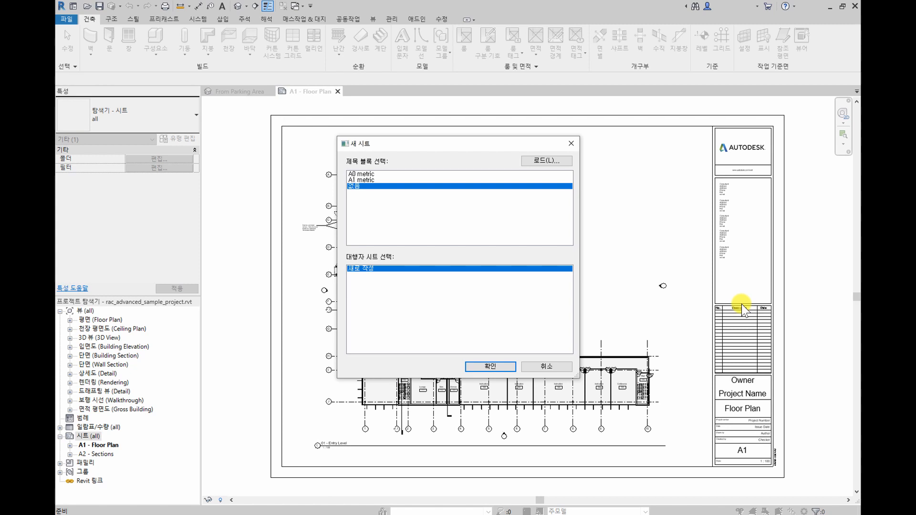
pyautogui.click(491, 366)
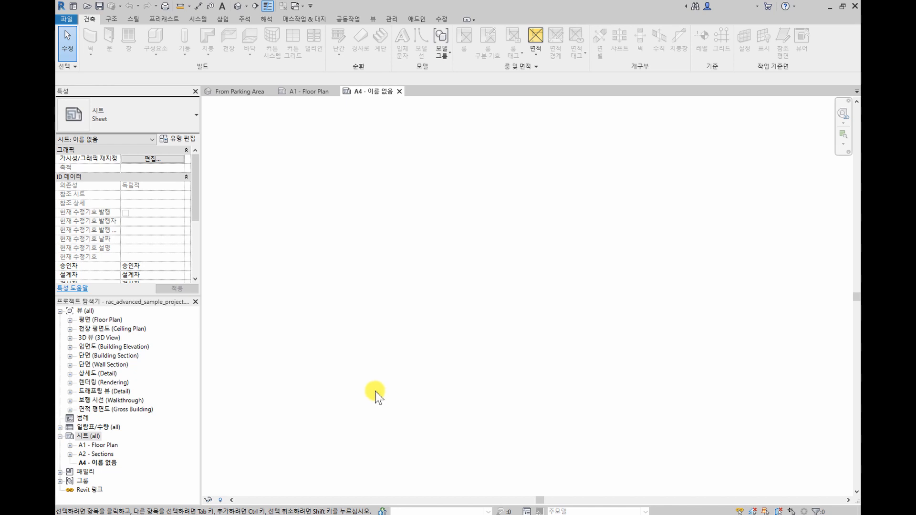
# Place the From Parking Area 3D view near the middle of the new A4 sheet
pyautogui.click(69, 339)
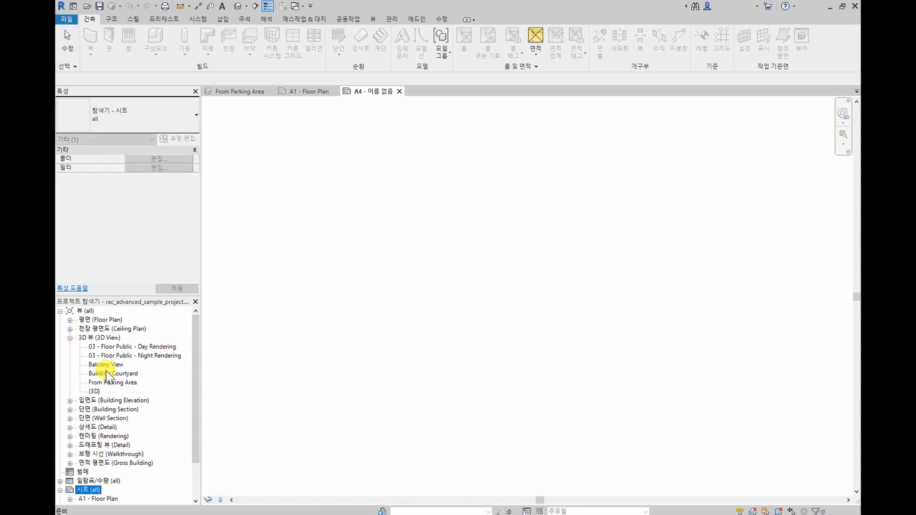
pyautogui.click(115, 383)
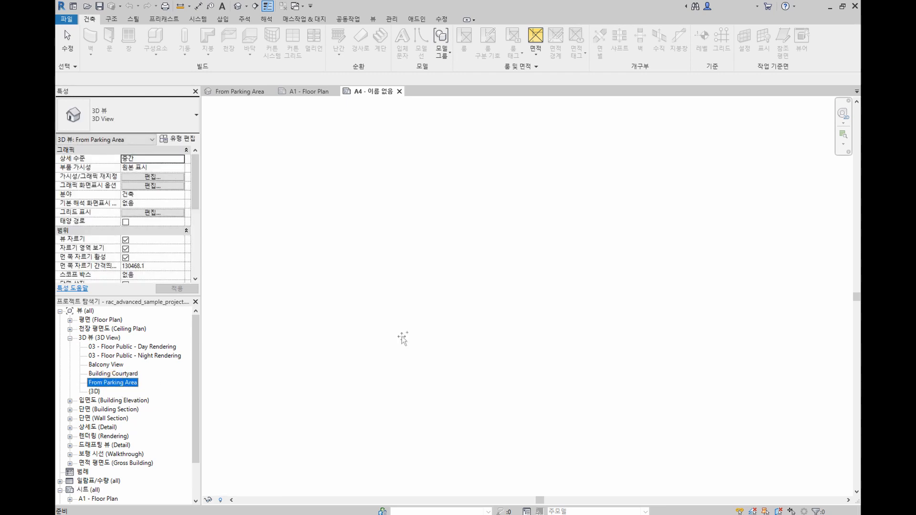
pyautogui.moveTo(528, 317); pyautogui.dragTo(521, 313)
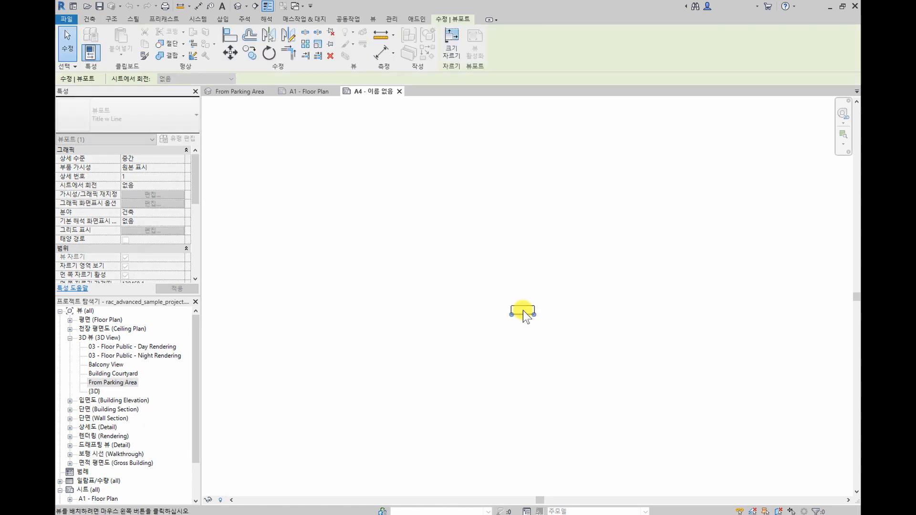
pyautogui.click(523, 307)
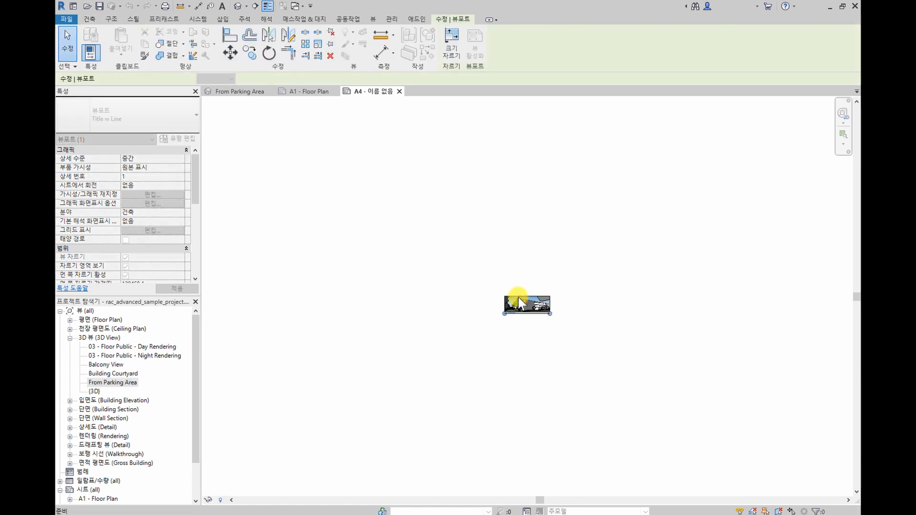
pyautogui.scroll(4, 518, 297)
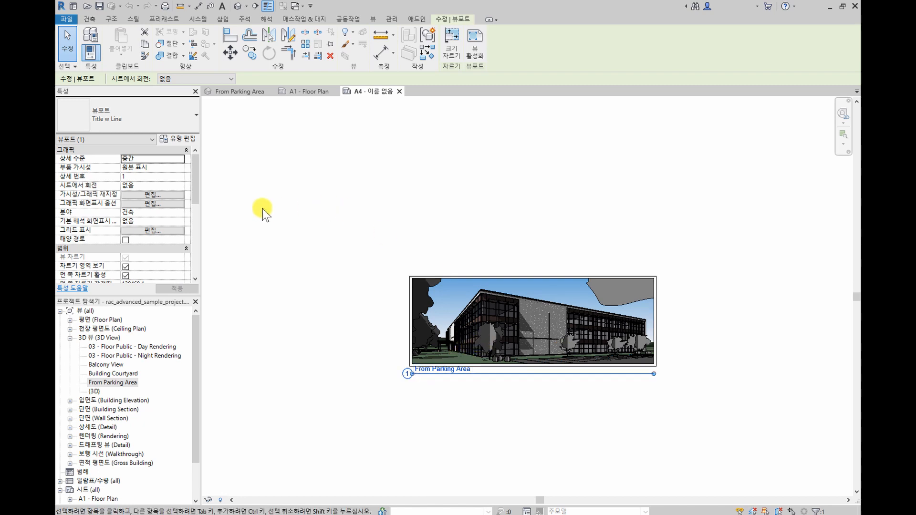
# Change the placed From Parking Area viewport's type to No Title and deselect it
pyautogui.click(151, 115)
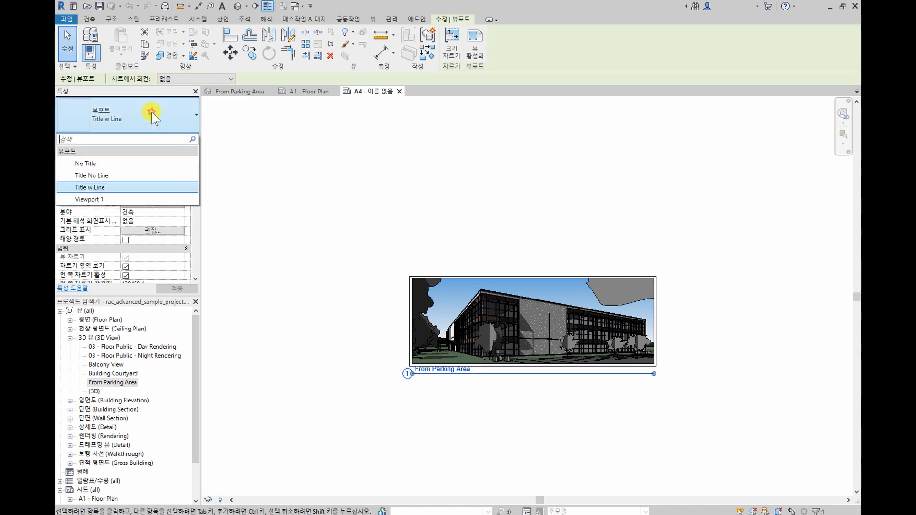
pyautogui.click(151, 165)
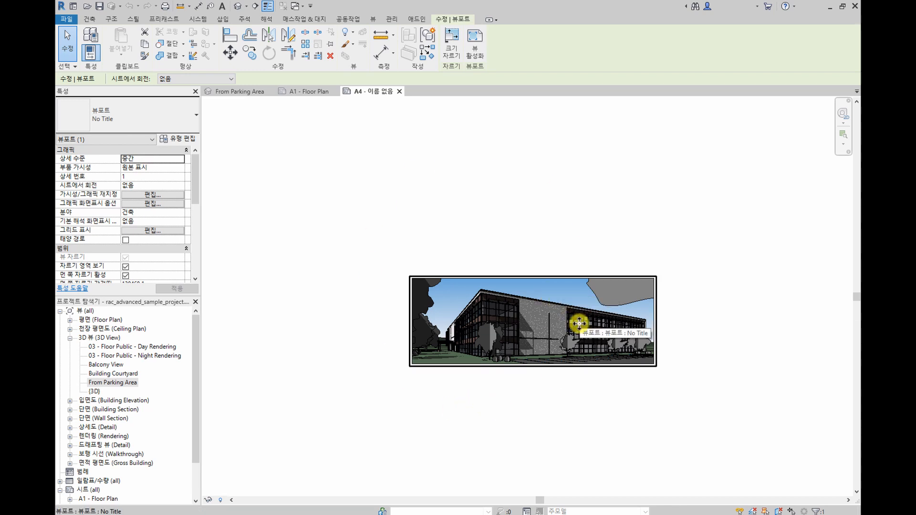
pyautogui.click(637, 420)
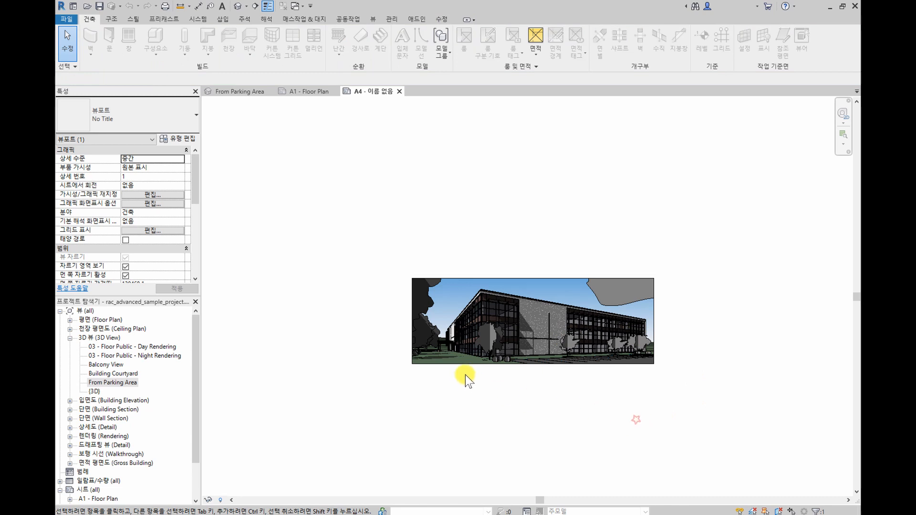
pyautogui.moveTo(510, 370); pyautogui.dragTo(499, 378)
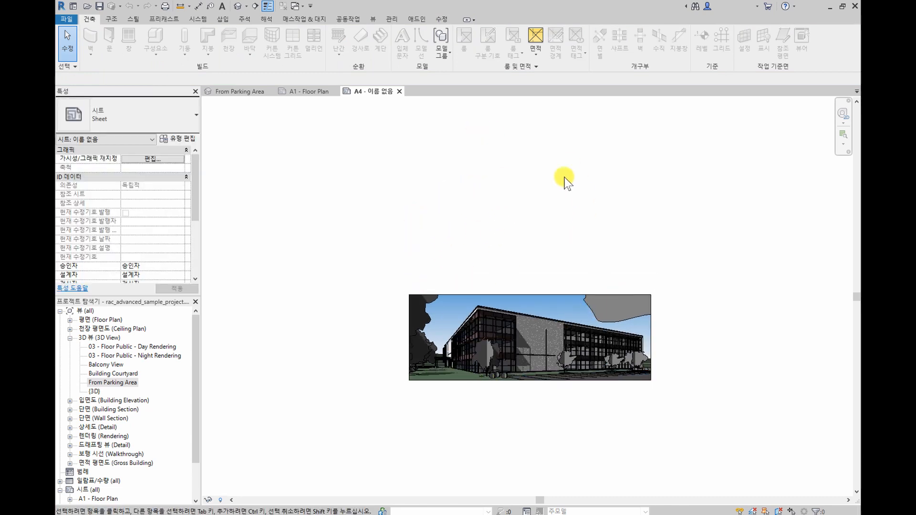
pyautogui.moveTo(681, 292); pyautogui.dragTo(700, 340, button='middle')
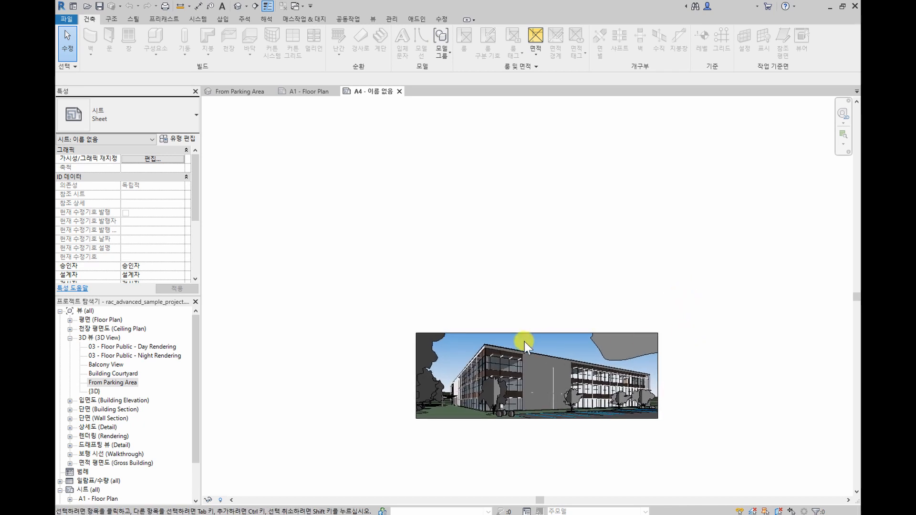
# Activate the From Parking Area view on the A4 sheet and deactivate it again
pyautogui.scroll(2, 524, 342)
pyautogui.doubleClick(548, 340)
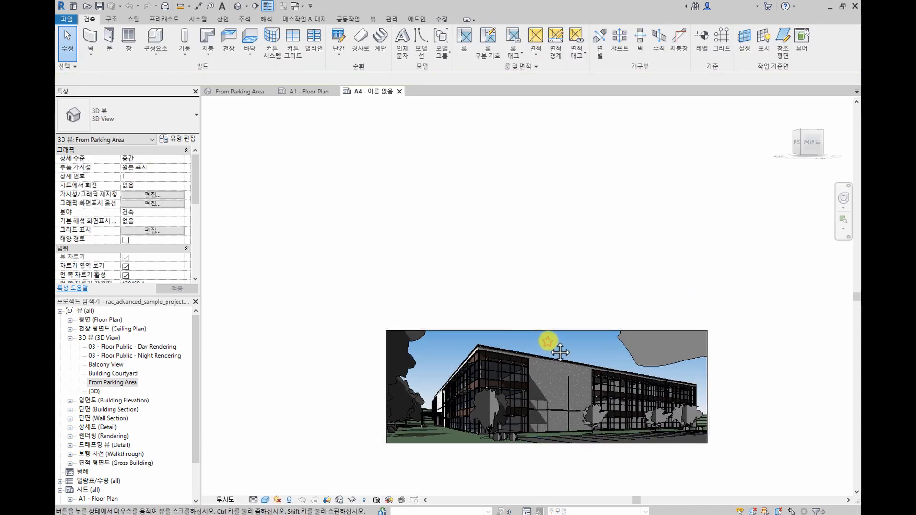
pyautogui.moveTo(536, 351); pyautogui.dragTo(536, 340, button='middle')
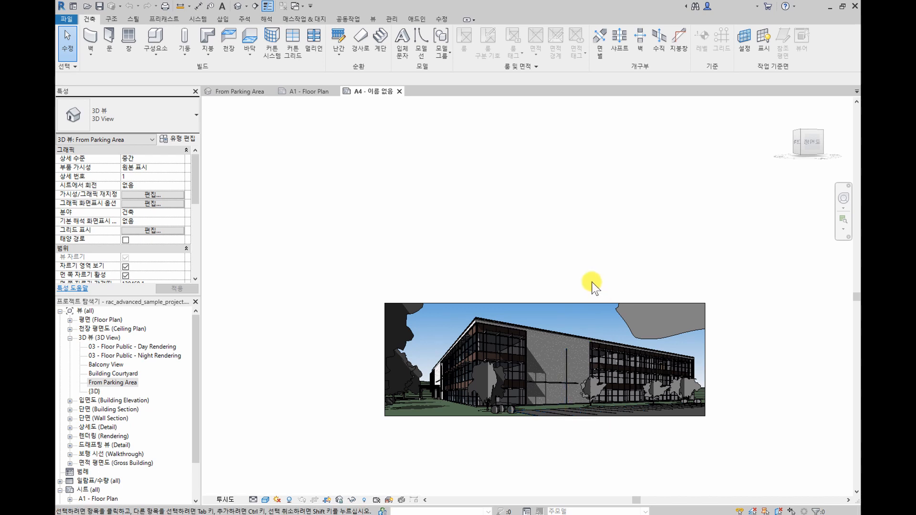
pyautogui.rightClick(562, 254)
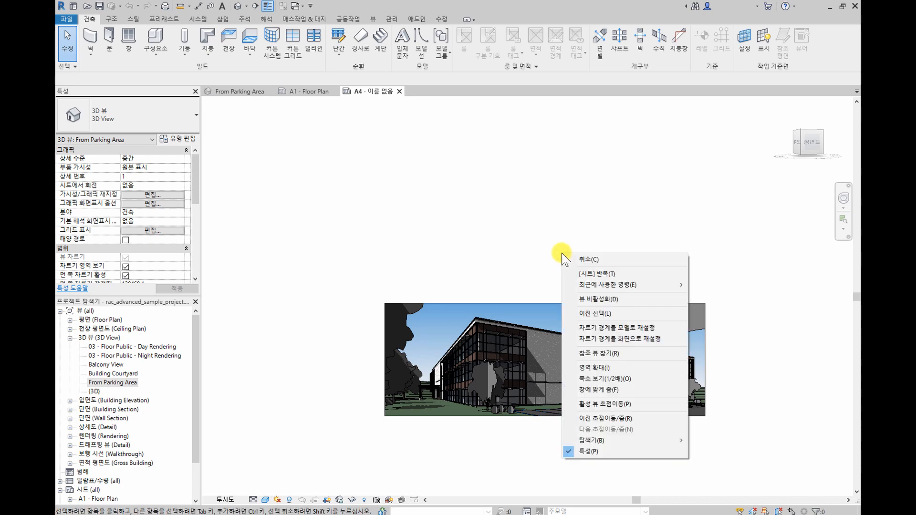
pyautogui.click(594, 300)
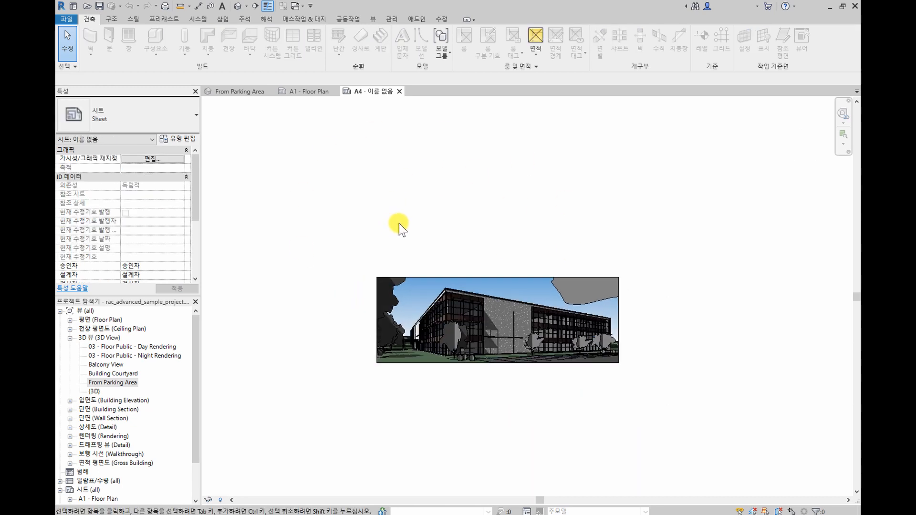
# Switch to the A1 - Floor Plan sheet
pyautogui.scroll(-3, 134, 369)
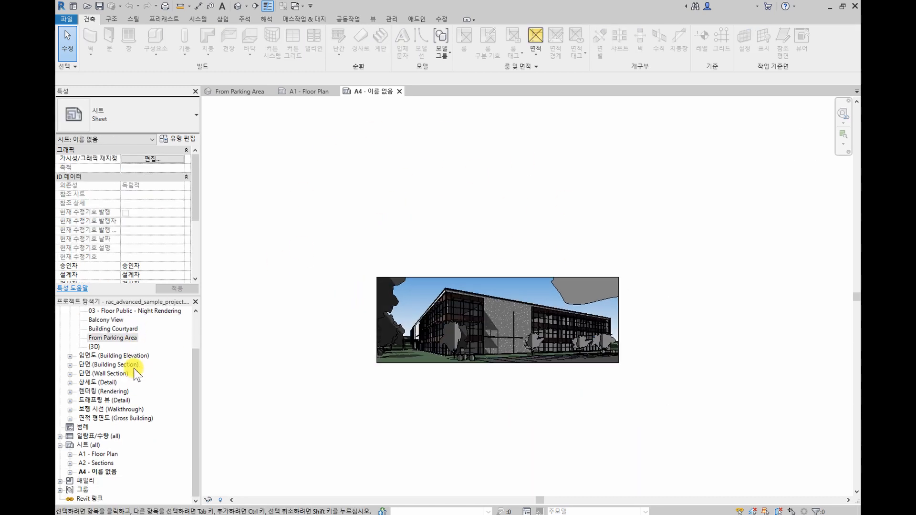
pyautogui.doubleClick(111, 455)
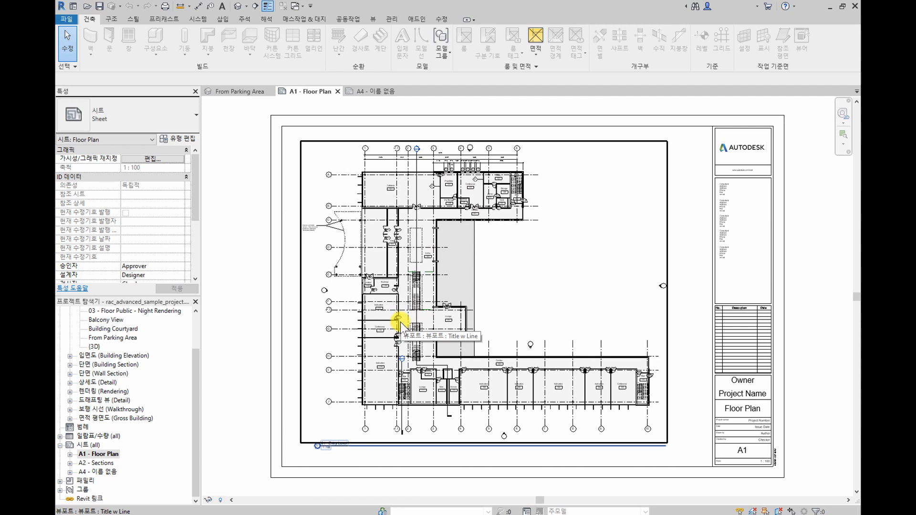
# Open the 01 - Entry Level floor plan as a separate view and close it again
pyautogui.scroll(2, 174, 337)
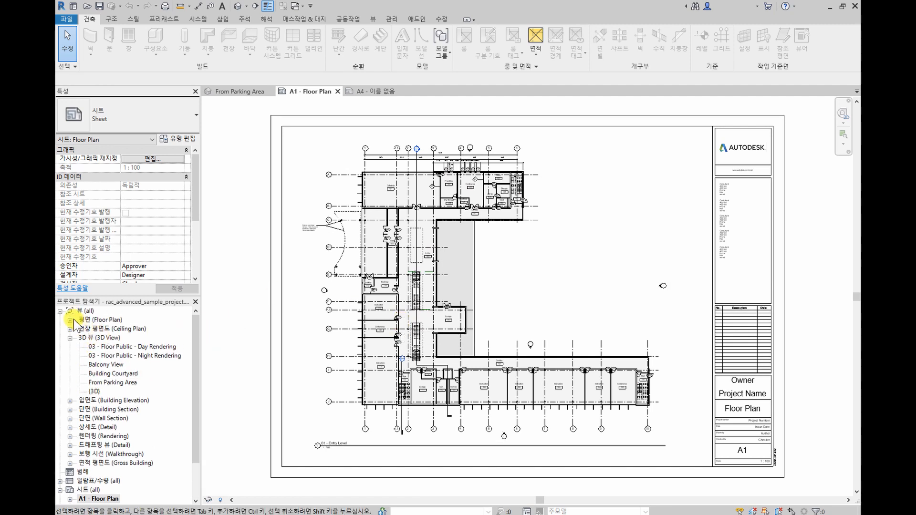
pyautogui.click(70, 320)
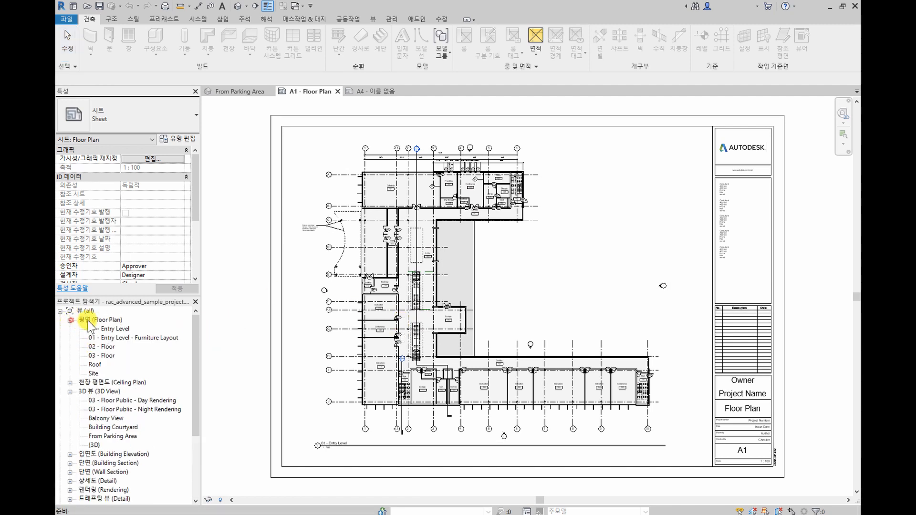
pyautogui.click(98, 321)
pyautogui.doubleClick(98, 322)
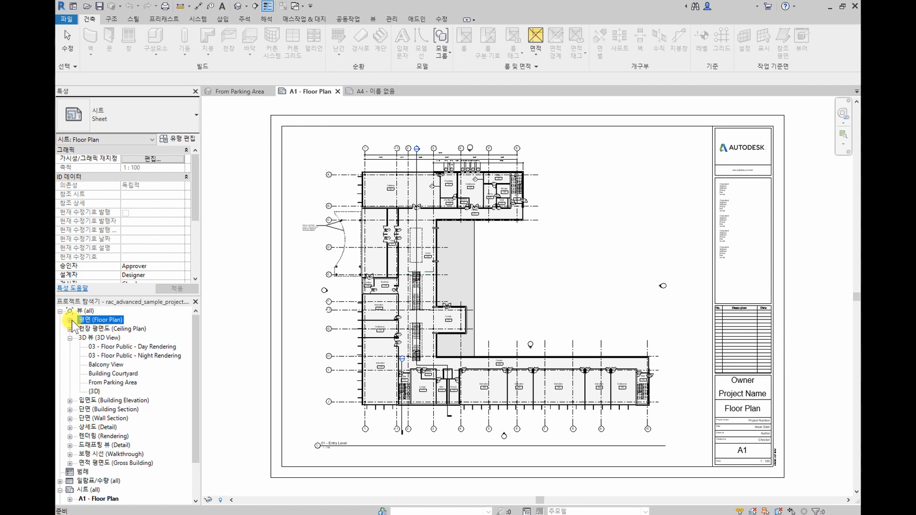
pyautogui.click(71, 320)
pyautogui.doubleClick(100, 329)
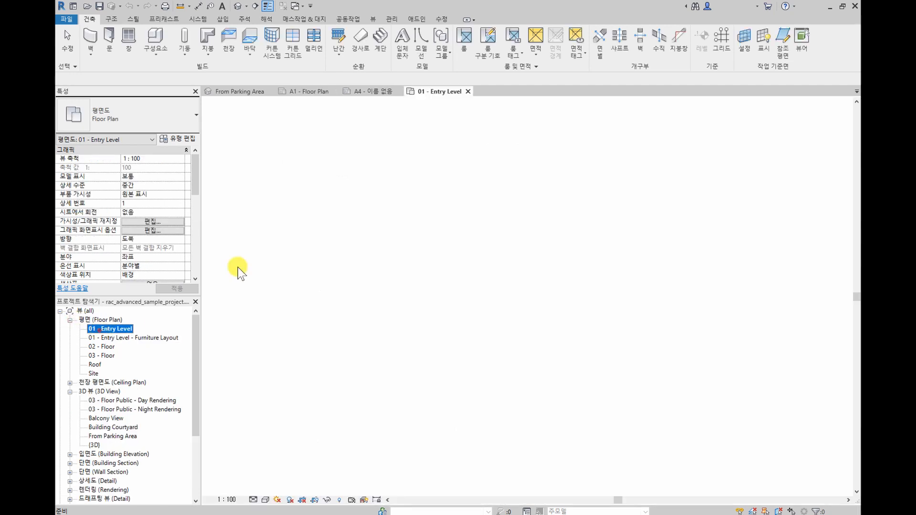
pyautogui.click(469, 91)
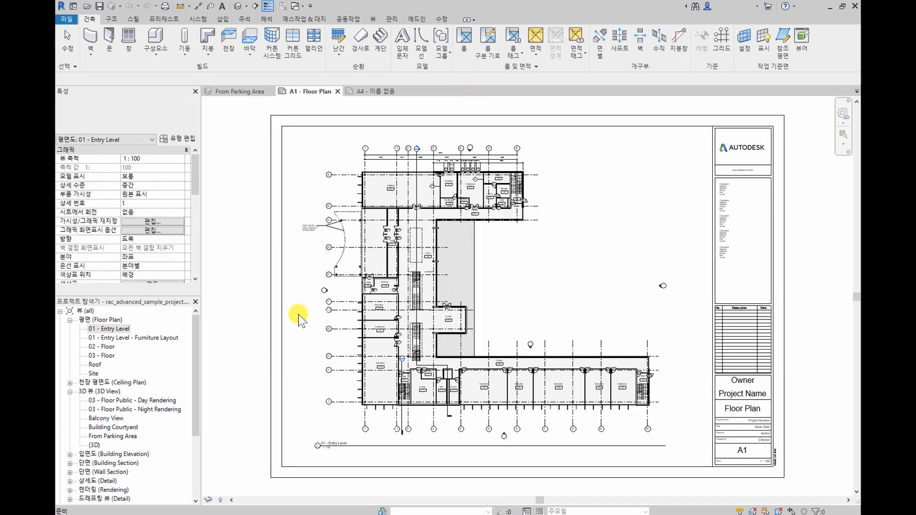
# Activate the Entry Level floor plan viewport on the A1 sheet and deactivate it again
pyautogui.doubleClick(485, 247)
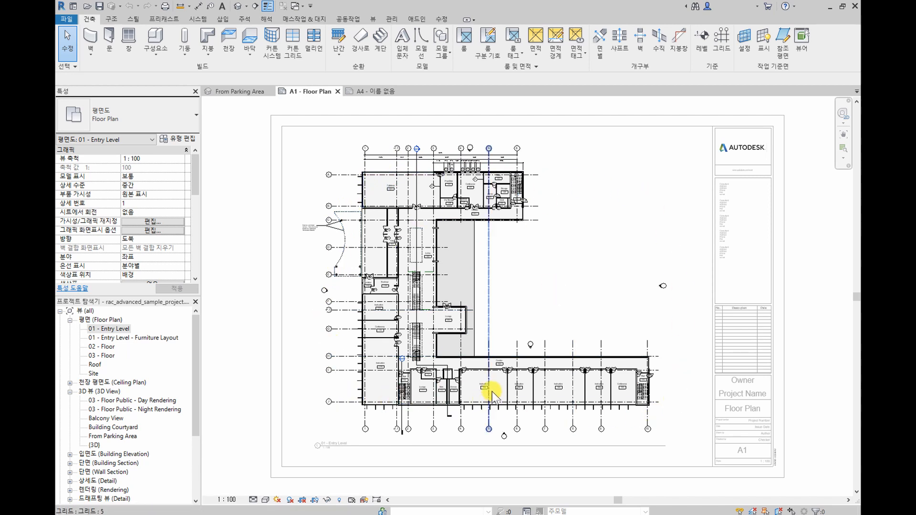
pyautogui.rightClick(598, 191)
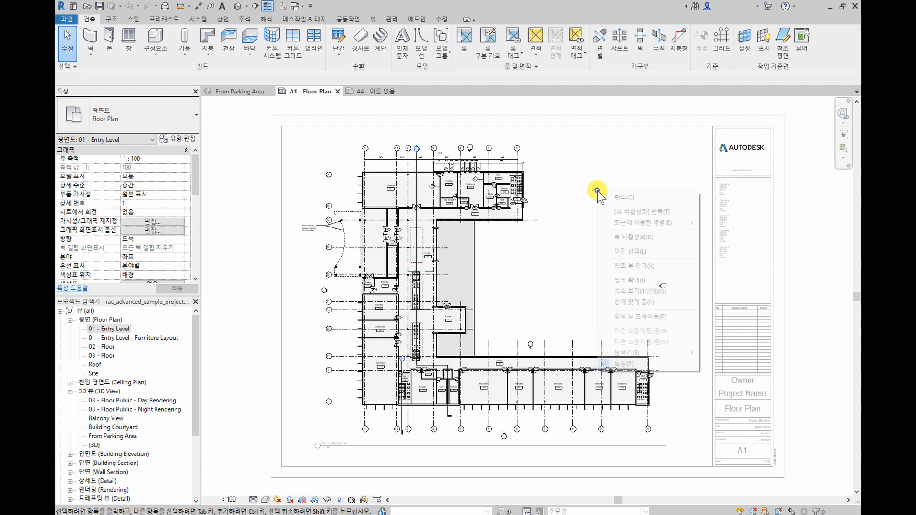
pyautogui.click(628, 235)
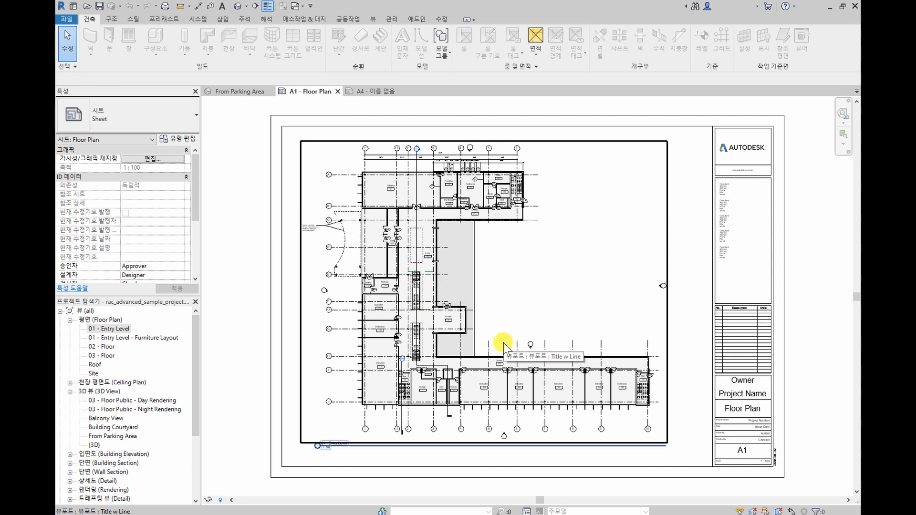
# On the A4 sheet, activate the From Parking Area view and extend its crop region upward above the building to about 273 mm high
pyautogui.click(376, 91)
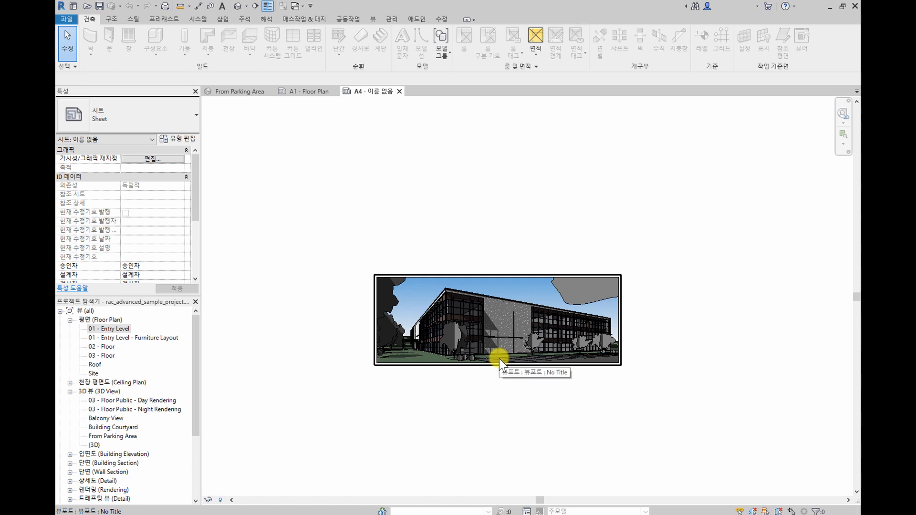
pyautogui.doubleClick(508, 325)
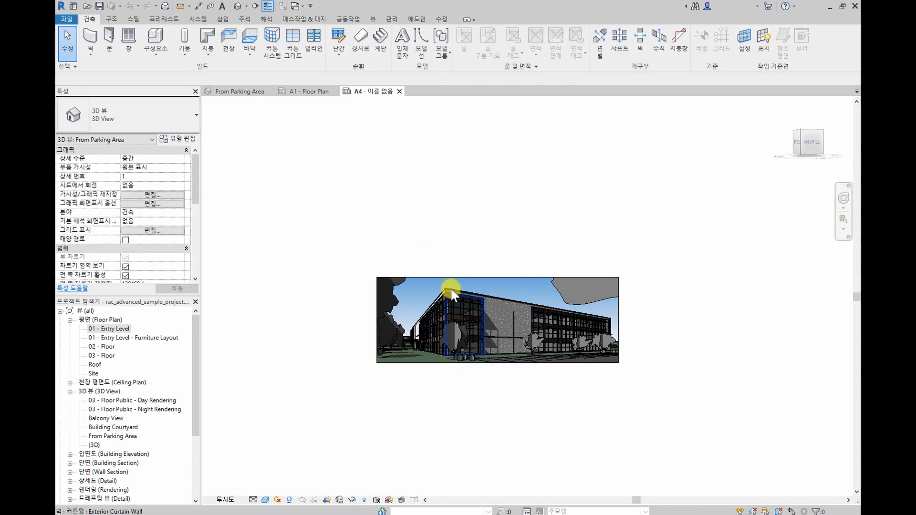
pyautogui.moveTo(552, 280); pyautogui.dragTo(539, 307, button='middle')
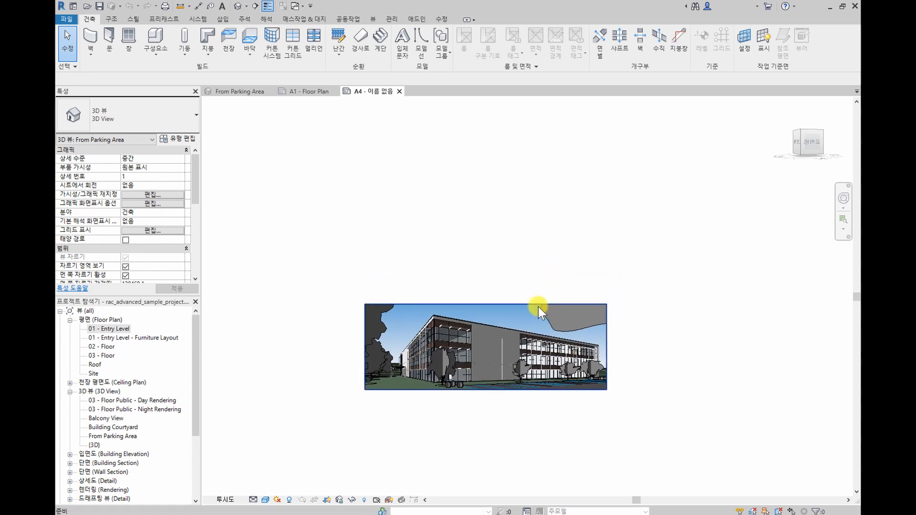
pyautogui.click(503, 303)
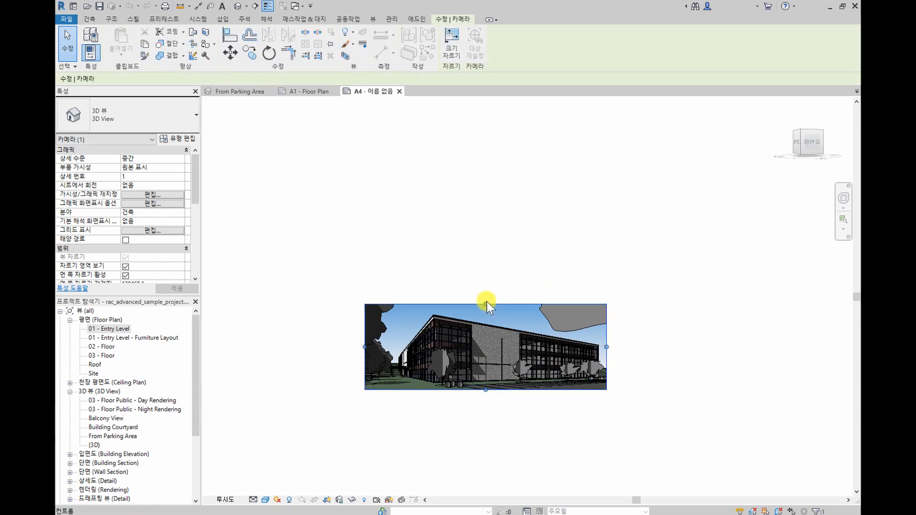
pyautogui.moveTo(486, 303); pyautogui.dragTo(483, 171)
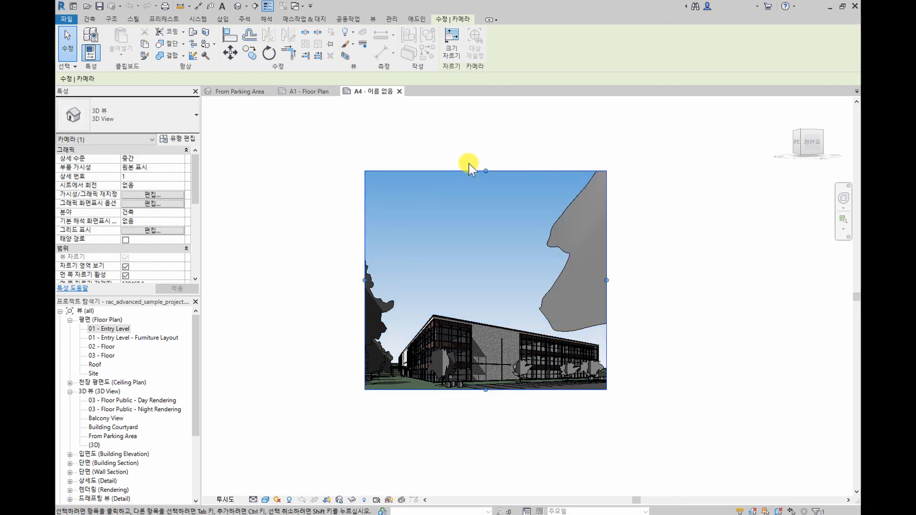
pyautogui.moveTo(485, 170); pyautogui.dragTo(485, 177)
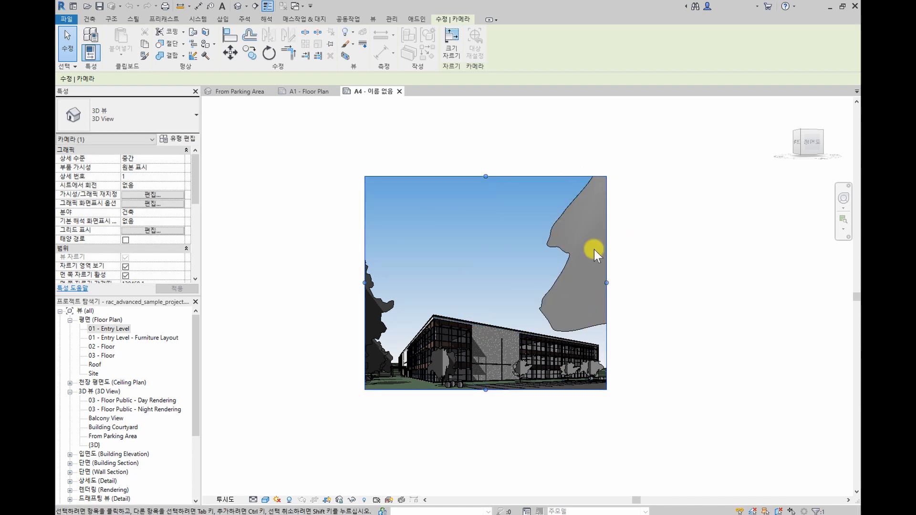
# Hide the large Scarlet Oak tree in the foreground from the active From Parking Area view
pyautogui.click(550, 246)
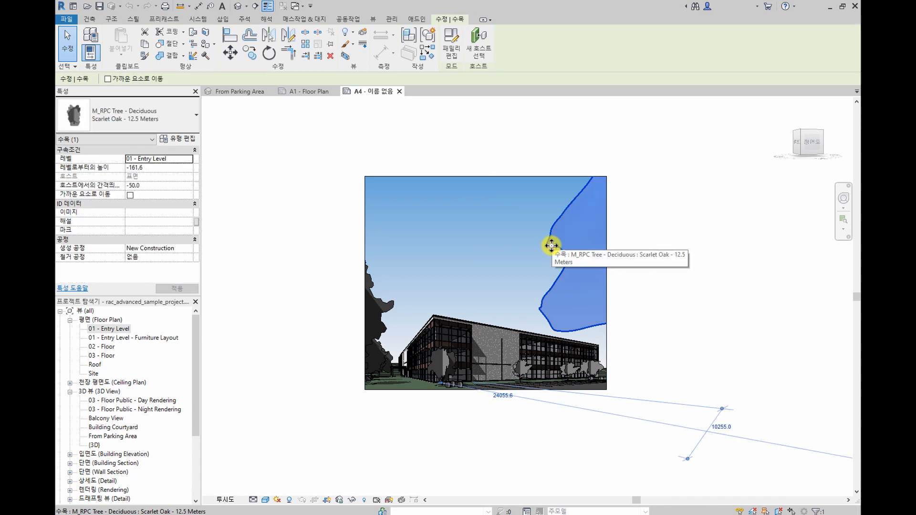
pyautogui.rightClick(552, 246)
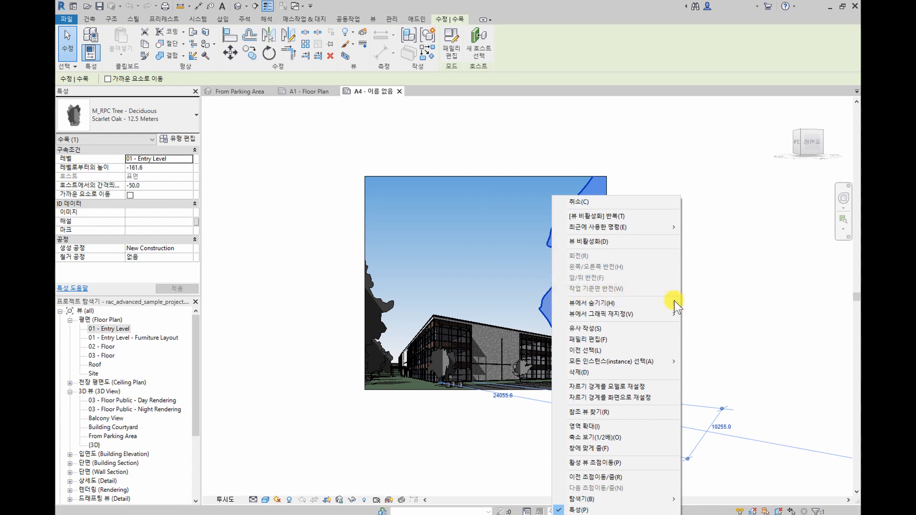
pyautogui.click(706, 303)
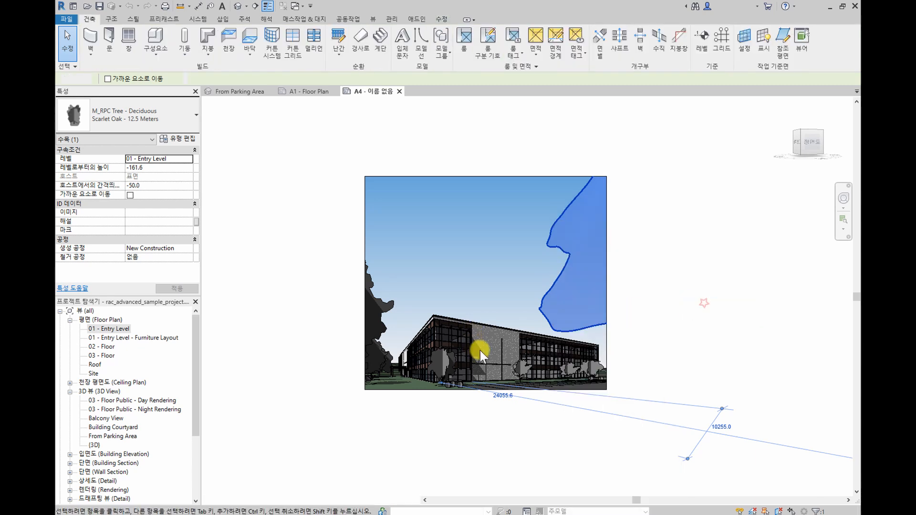
pyautogui.press('Escape')
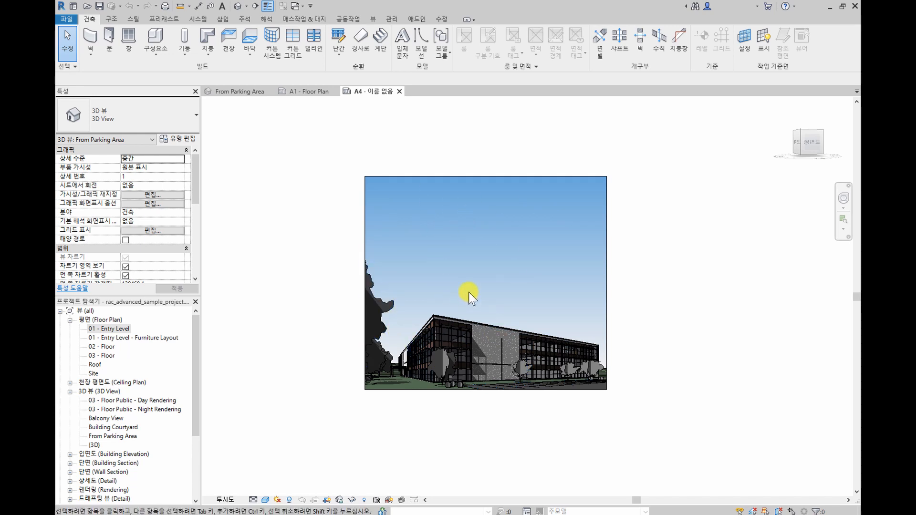
pyautogui.click(643, 275)
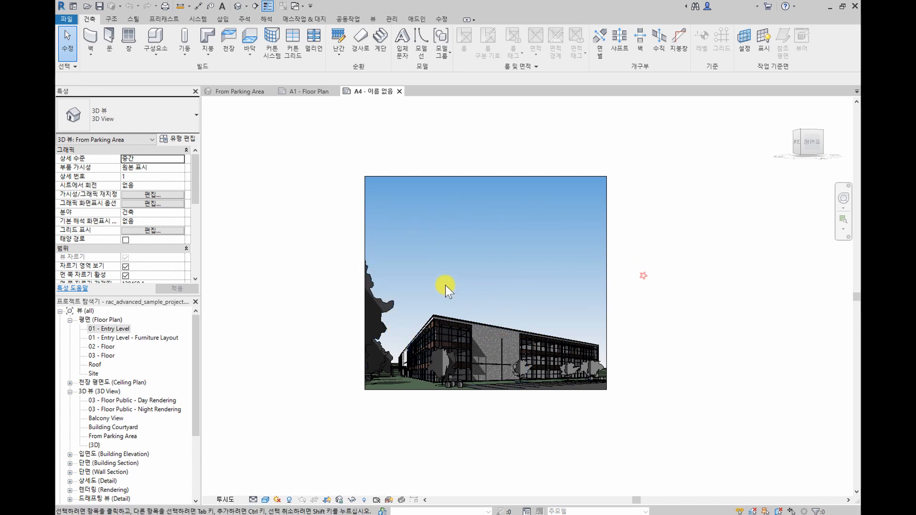
# Deactivate the From Parking Area view to return to the A4 sheet
pyautogui.rightClick(505, 133)
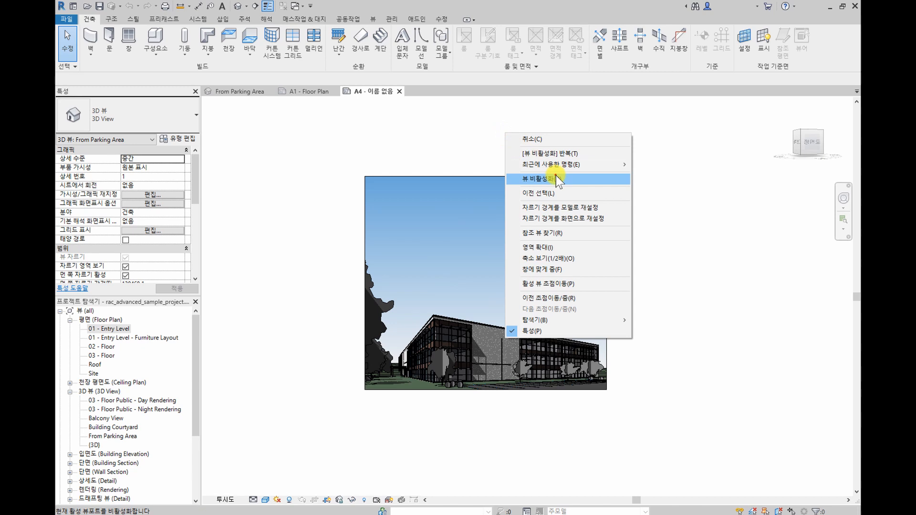
pyautogui.click(557, 180)
pyautogui.click(693, 234)
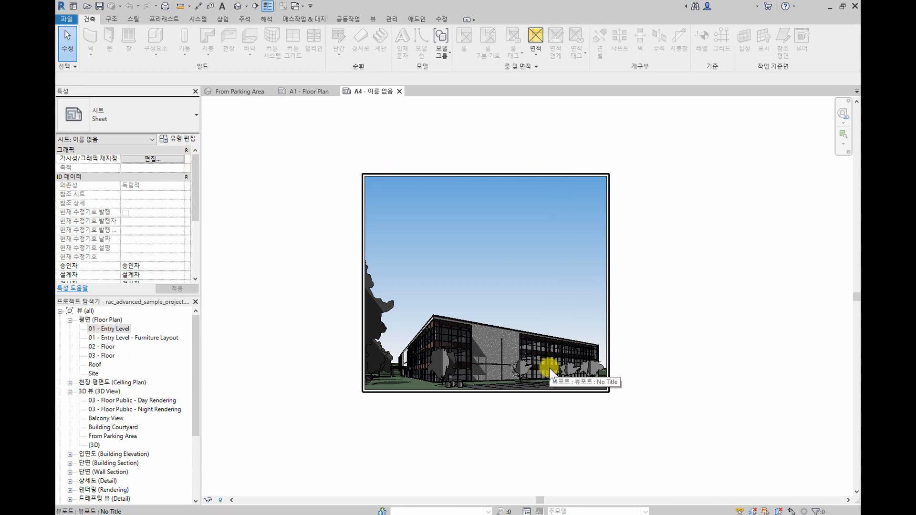
# Place the 01 - Entry Level - Furniture Layout floor plan on the A4 sheet, overlapping the From Parking Area view
pyautogui.click(117, 330)
pyautogui.click(121, 338)
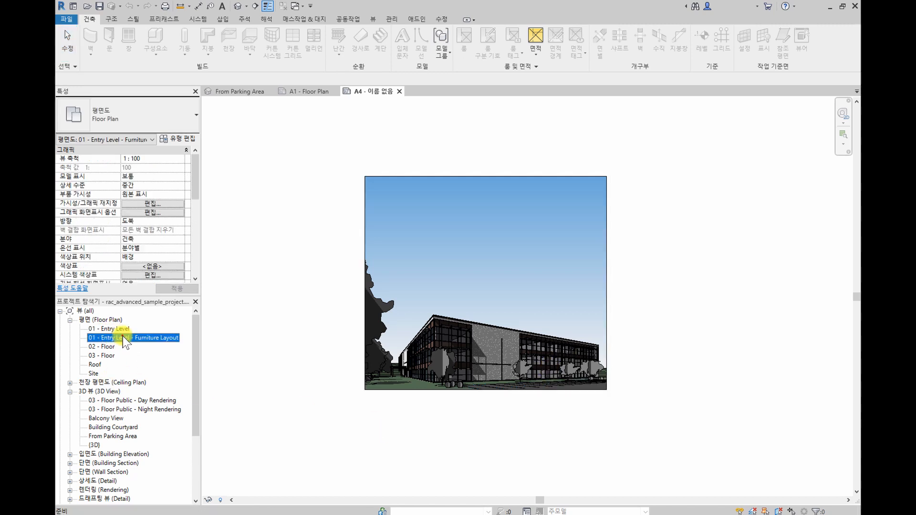
pyautogui.click(410, 222)
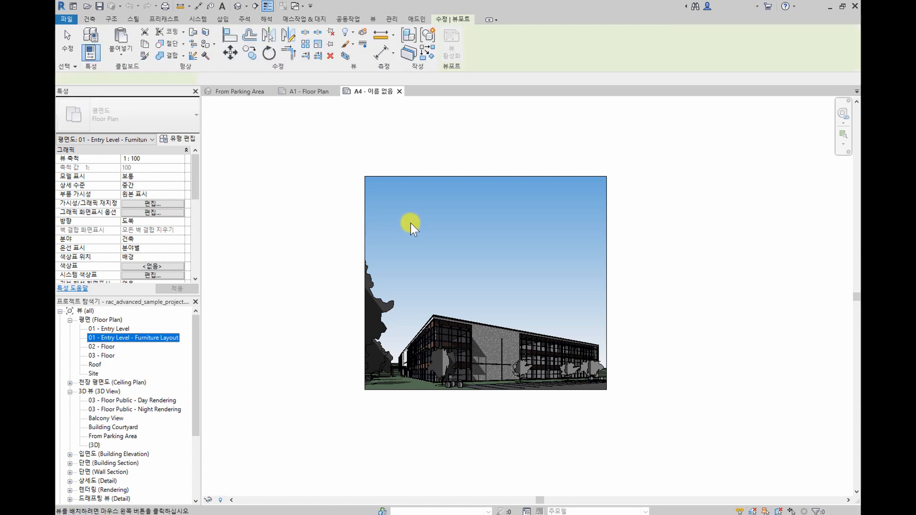
pyautogui.scroll(-5, 486, 224)
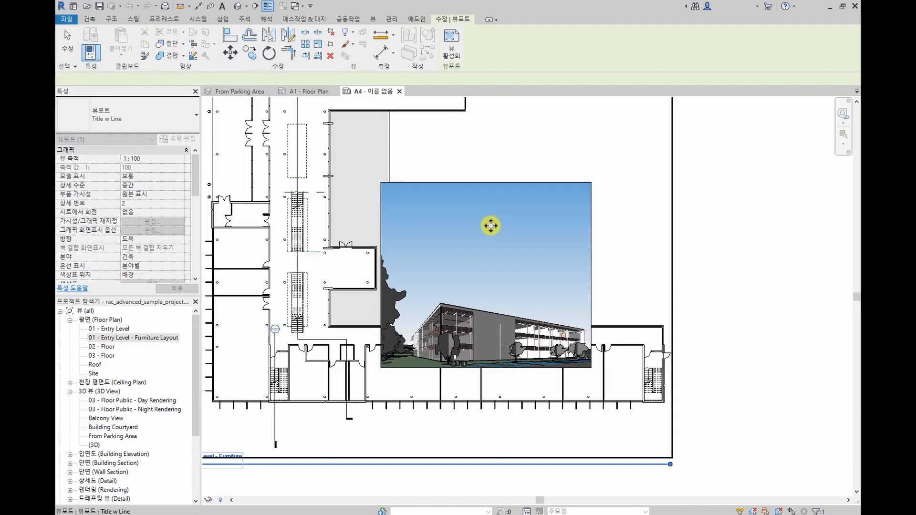
pyautogui.moveTo(483, 231); pyautogui.dragTo(487, 238, button='middle')
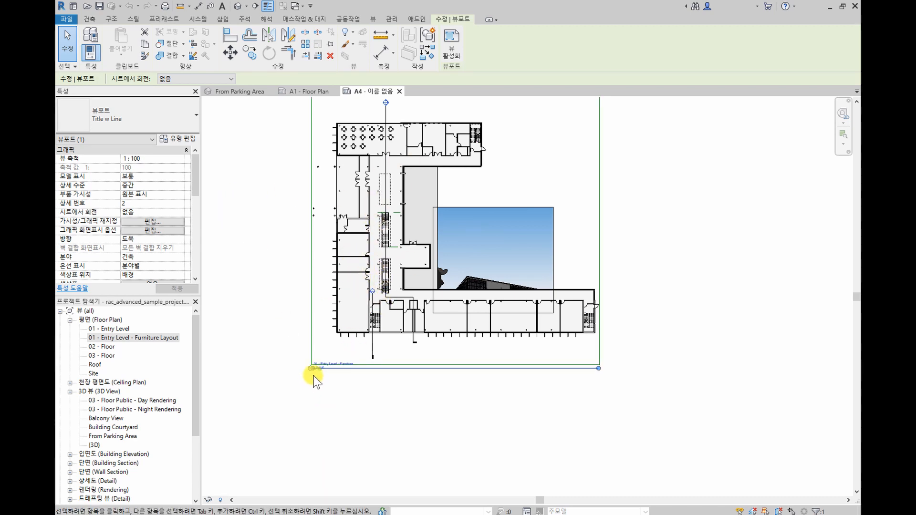
# Change the furniture layout viewport's type to No Title
pyautogui.click(135, 120)
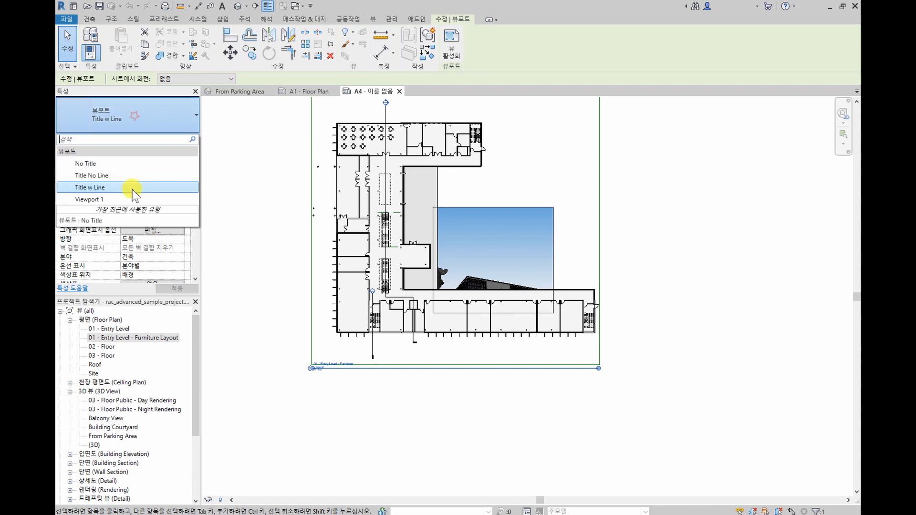
pyautogui.click(122, 157)
pyautogui.click(453, 432)
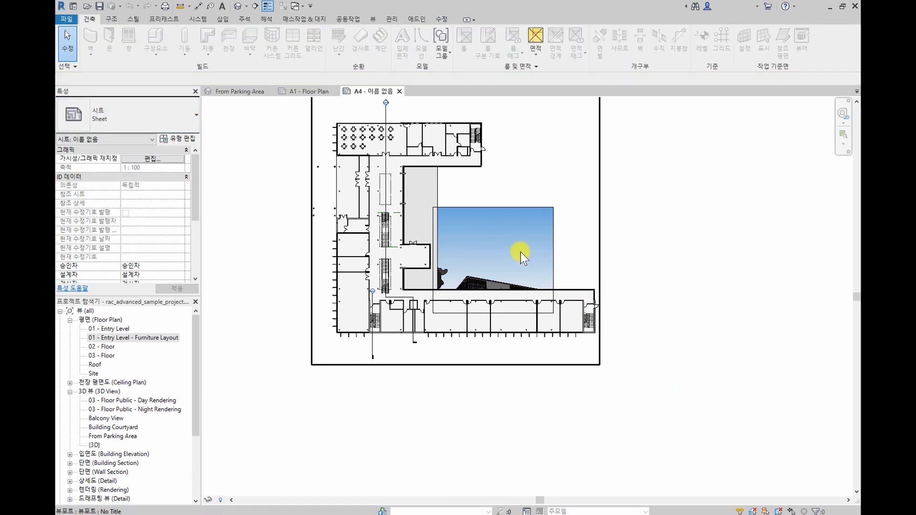
# Activate the From Parking Area view on the A4 sheet and select its crop region
pyautogui.doubleClick(556, 231)
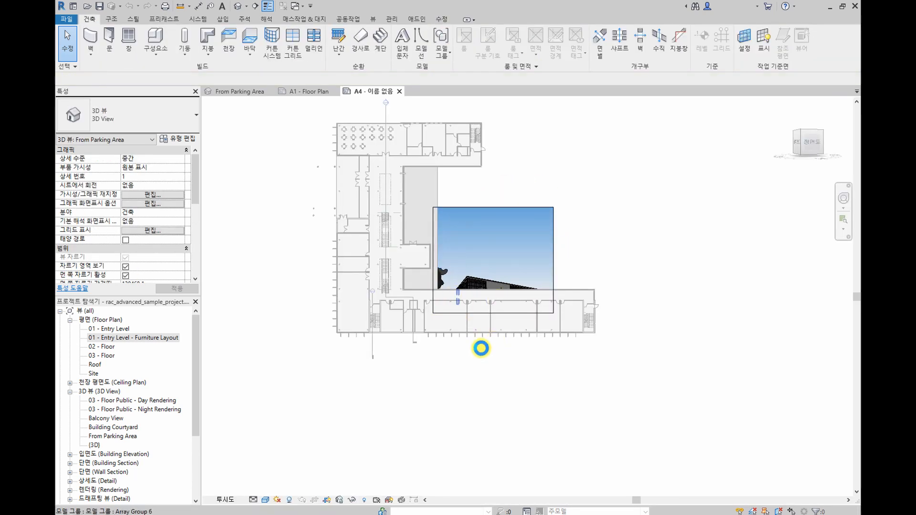
pyautogui.click(493, 207)
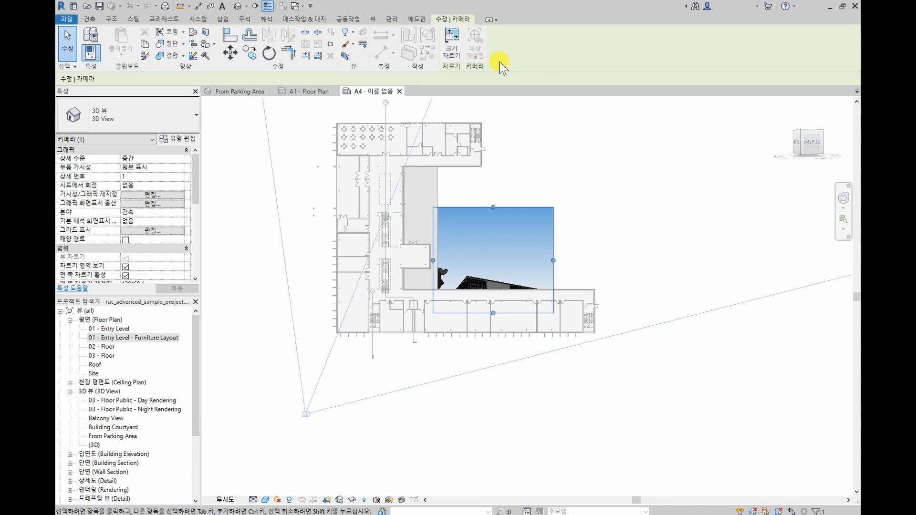
# Set the crop region's width to 1000 mm with locked proportions, and apply the size as a field of view change
pyautogui.click(452, 46)
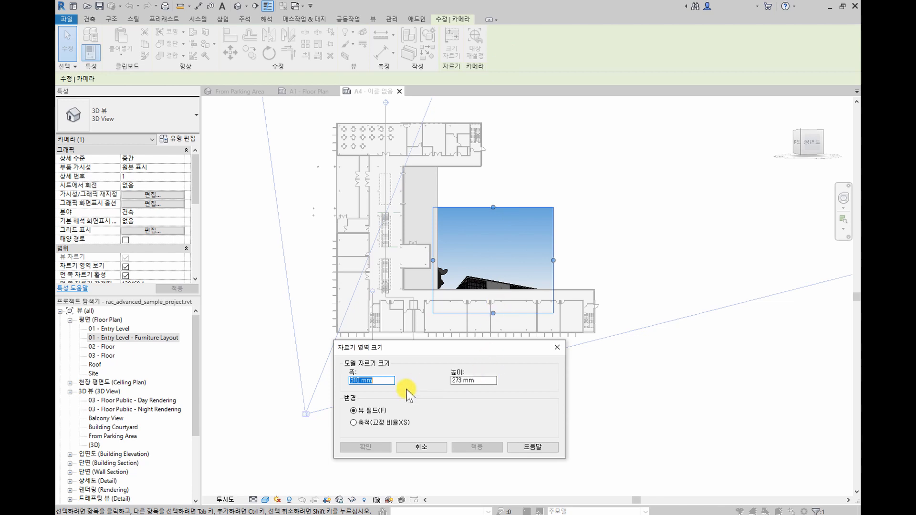
pyautogui.click(354, 422)
pyautogui.doubleClick(377, 380)
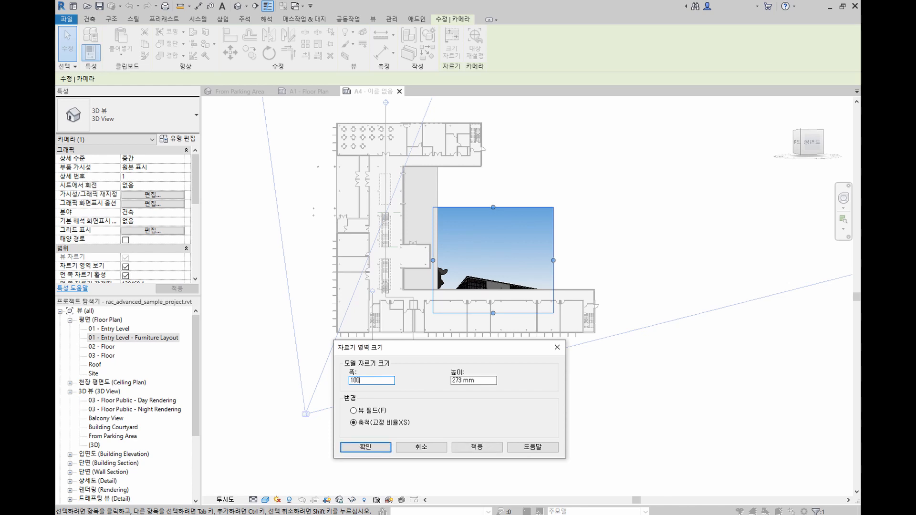
pyautogui.click(354, 411)
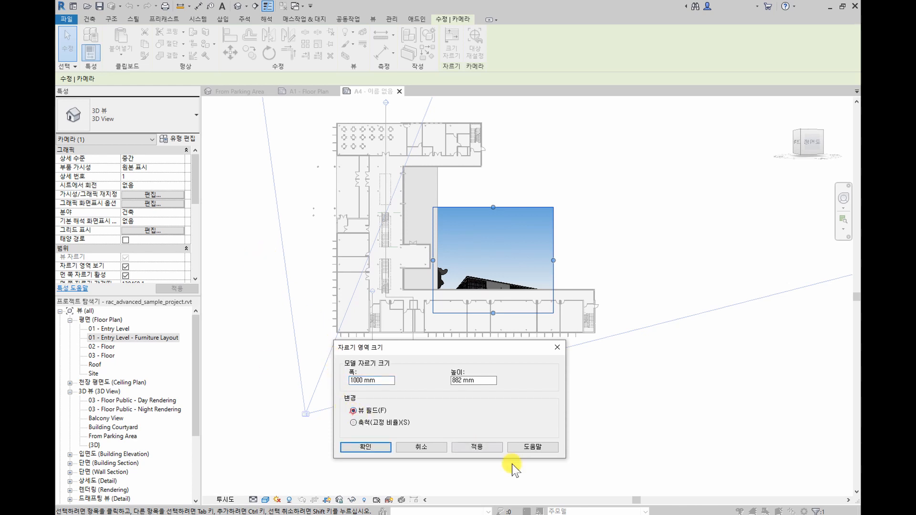
pyautogui.click(489, 447)
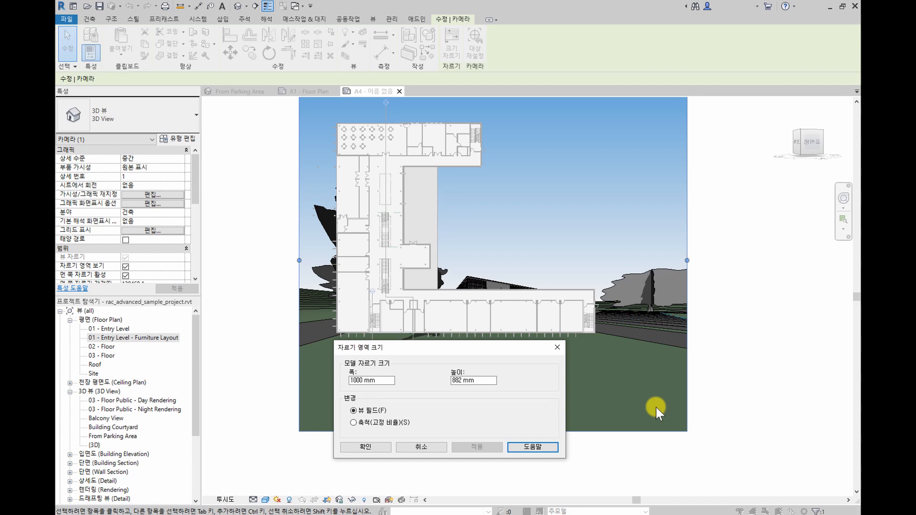
pyautogui.click(420, 447)
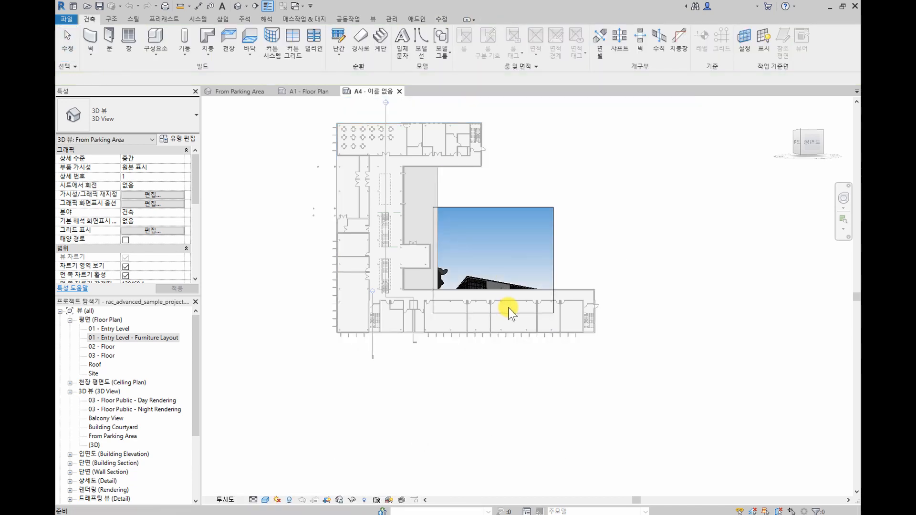
# Resize the From Parking Area crop region to 1800 mm wide using the Scale (locked proportions) option
pyautogui.click(525, 211)
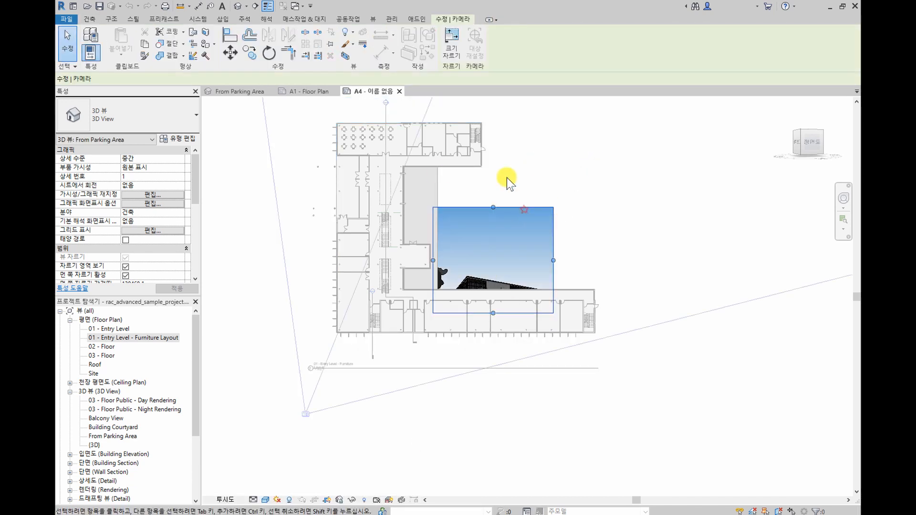
pyautogui.click(453, 48)
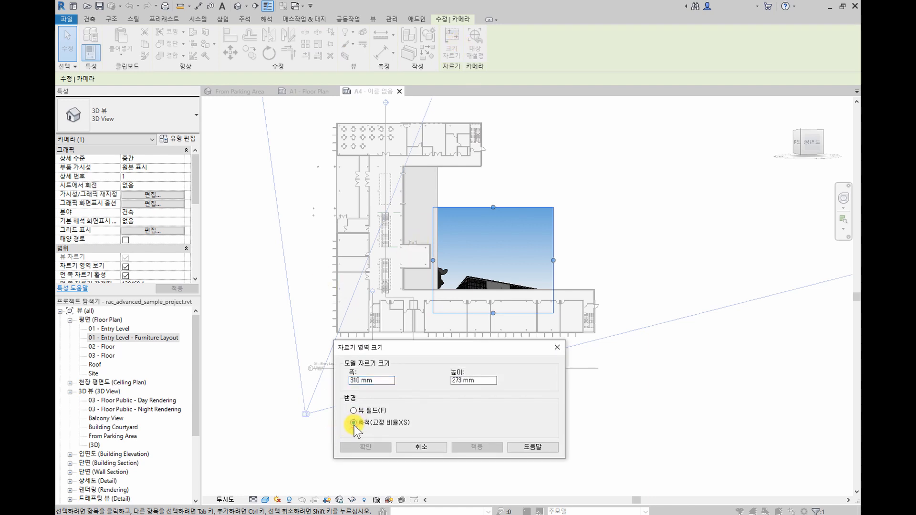
pyautogui.click(365, 380)
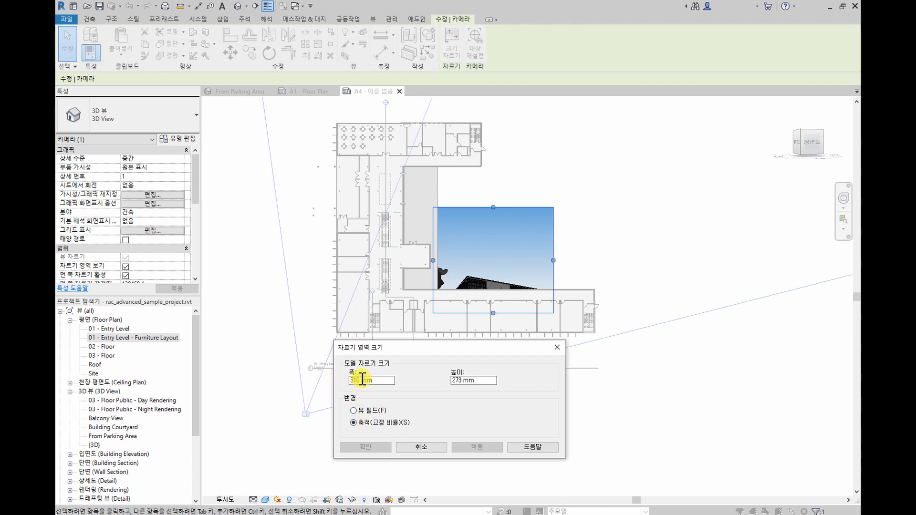
pyautogui.moveTo(375, 380); pyautogui.dragTo(299, 388)
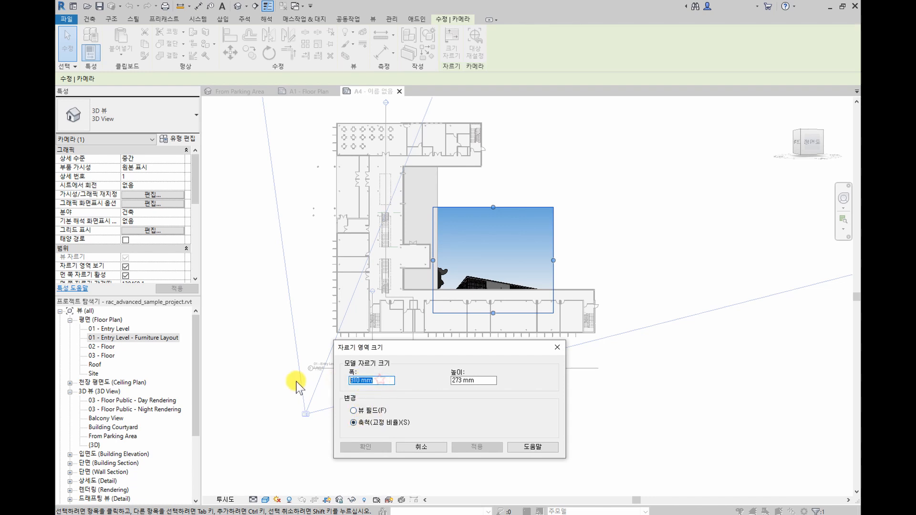
pyautogui.write('1800')
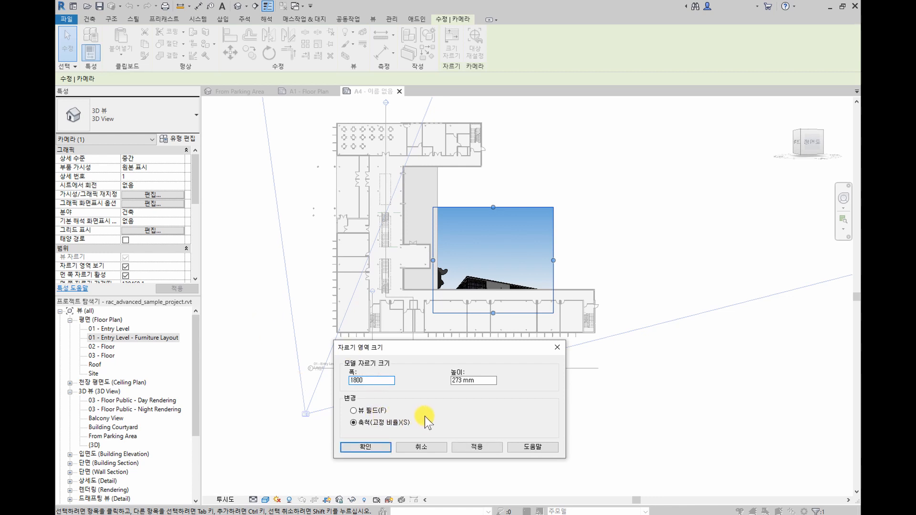
pyautogui.click(473, 380)
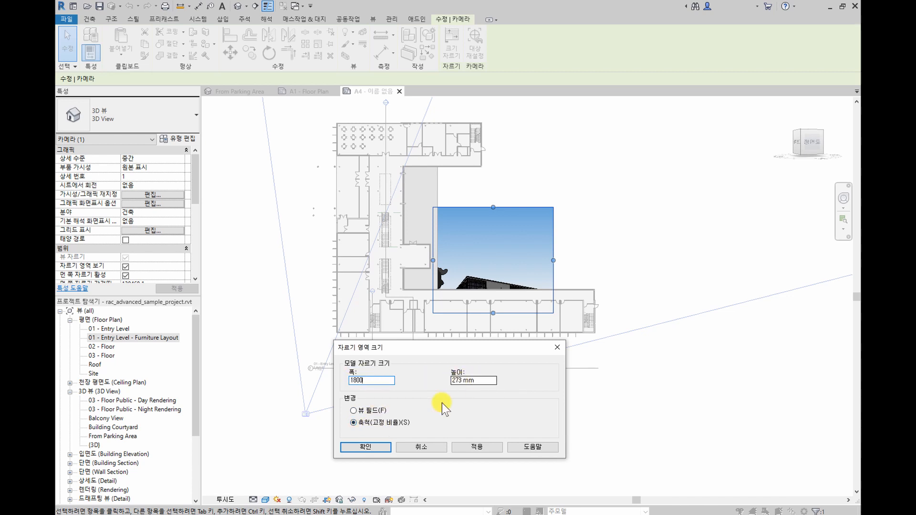
pyautogui.click(477, 447)
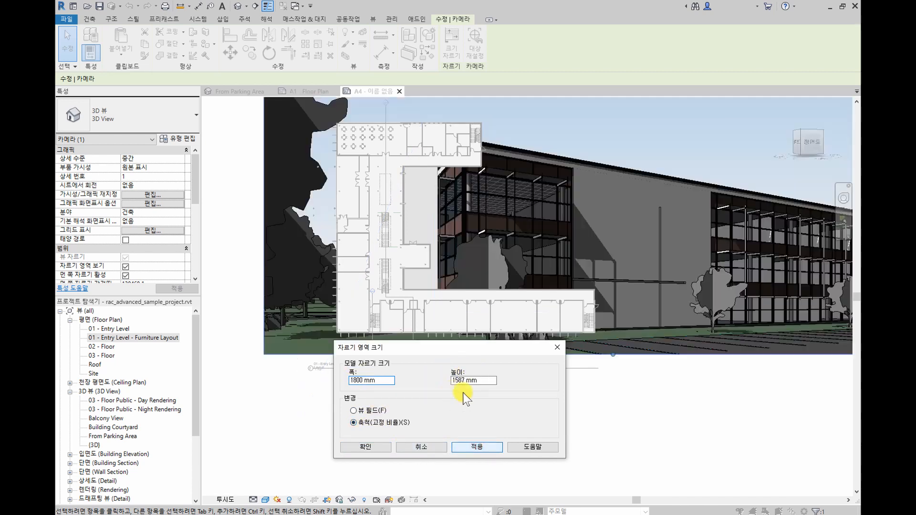
pyautogui.click(367, 447)
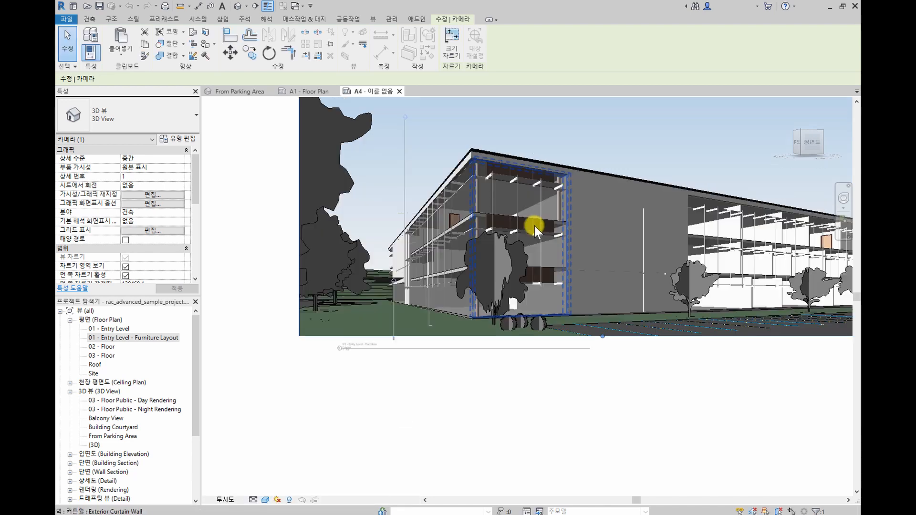
pyautogui.scroll(-5, 534, 224)
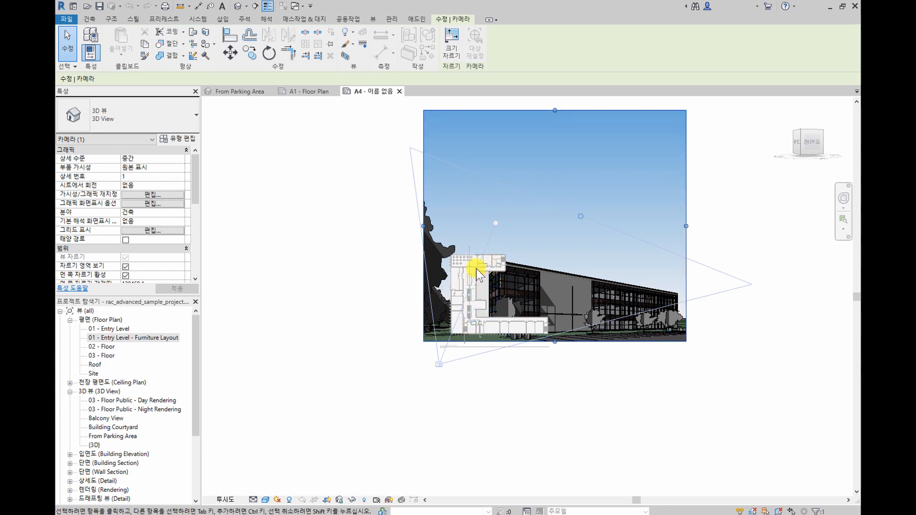
# Deselect the crop region and deactivate the From Parking Area view to return to the sheet
pyautogui.moveTo(478, 275); pyautogui.dragTo(471, 307, button='middle')
pyautogui.click(324, 221)
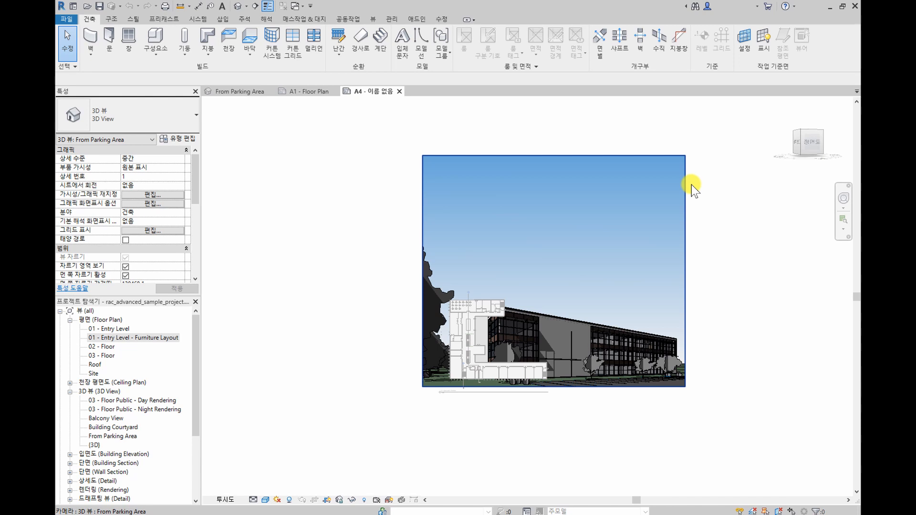
pyautogui.rightClick(711, 255)
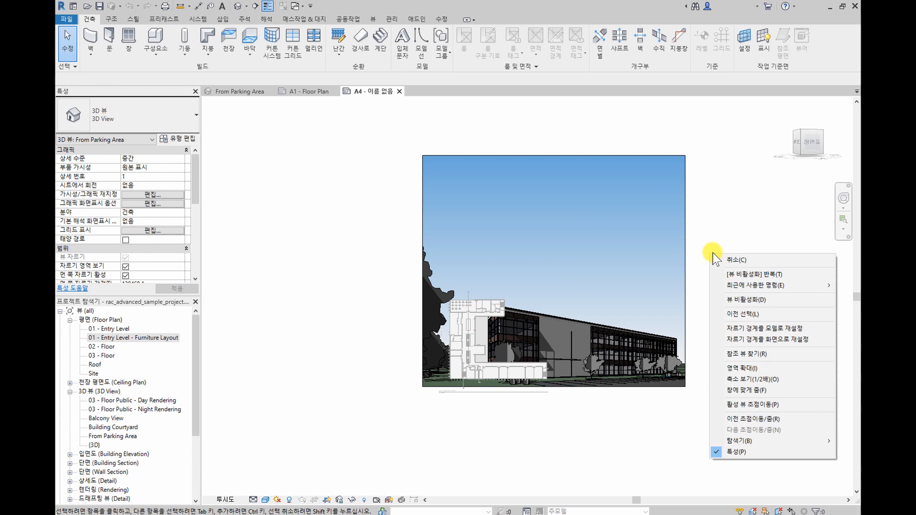
pyautogui.click(731, 300)
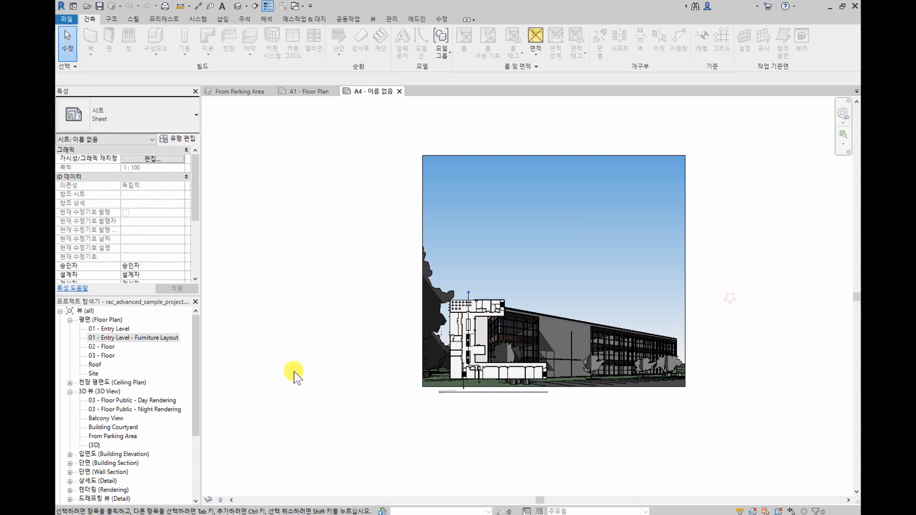
# Move the furniture layout viewport up into the sky area above the building in the 3D view
pyautogui.scroll(4, 437, 378)
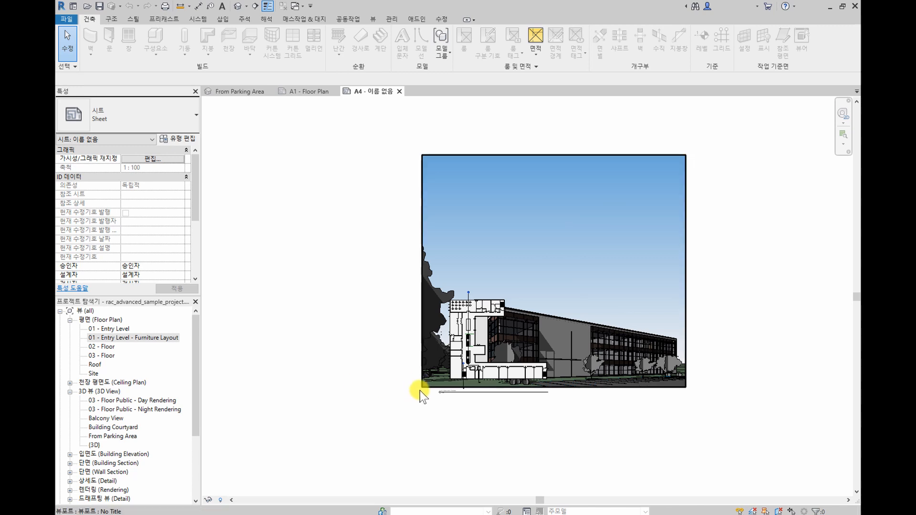
pyautogui.click(503, 380)
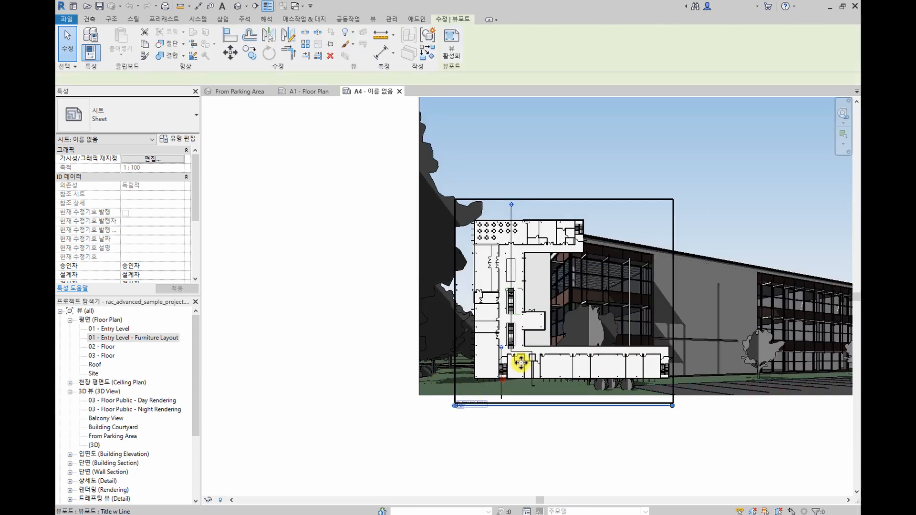
pyautogui.scroll(-3, 511, 345)
pyautogui.moveTo(474, 348); pyautogui.dragTo(465, 231)
# Change the furniture layout viewport's type from Title w Line to No Title
pyautogui.scroll(5, 466, 231)
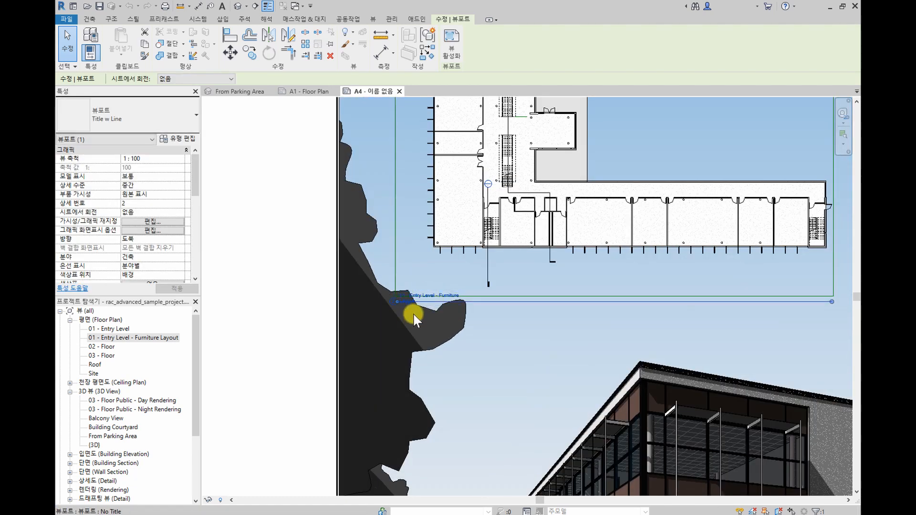
pyautogui.click(149, 132)
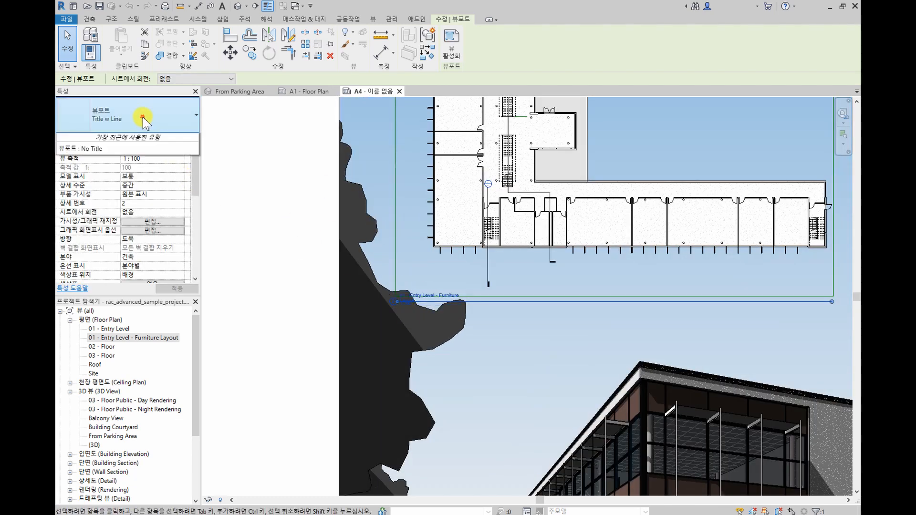
pyautogui.click(125, 164)
pyautogui.scroll(-2, 567, 281)
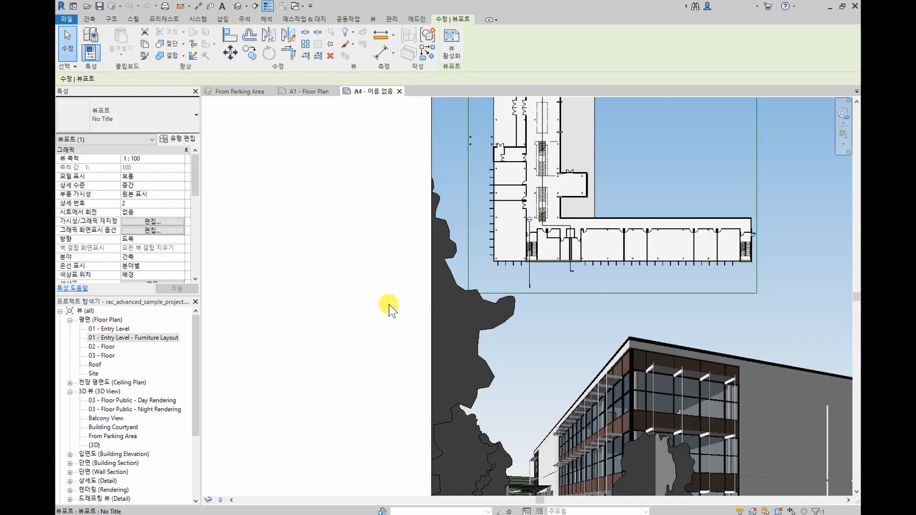
pyautogui.click(286, 304)
# Shift the furniture layout viewport slightly higher in the sky area and deselect it
pyautogui.scroll(-2, 298, 301)
pyautogui.moveTo(425, 253); pyautogui.dragTo(417, 285, button='middle')
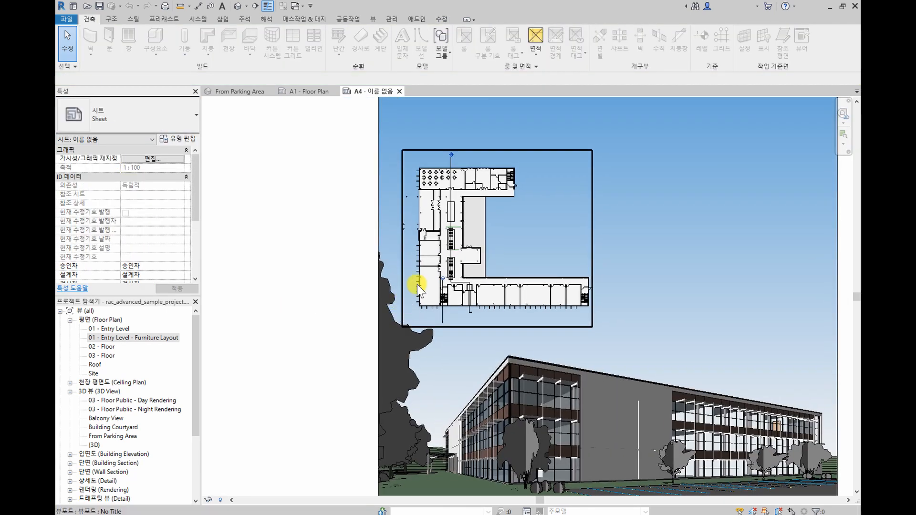
pyautogui.click(453, 266)
pyautogui.doubleClick(457, 256)
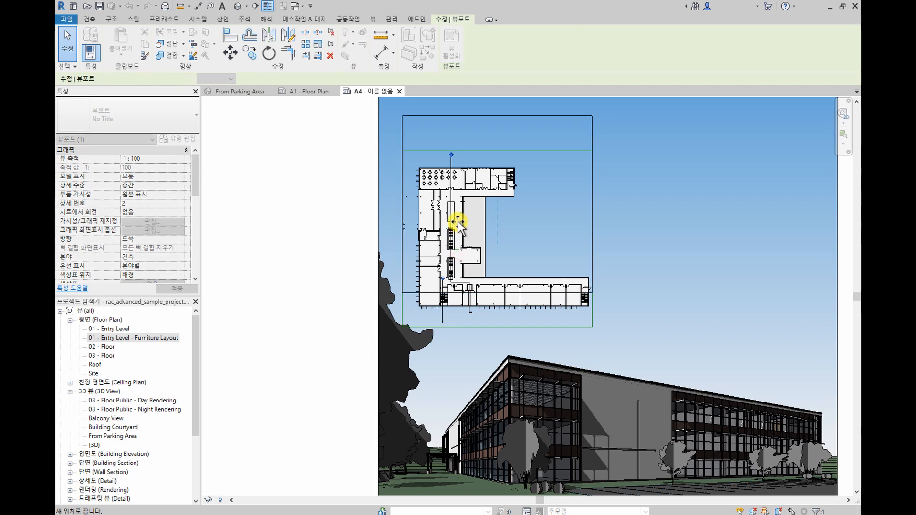
pyautogui.scroll(-2, 449, 277)
pyautogui.doubleClick(292, 265)
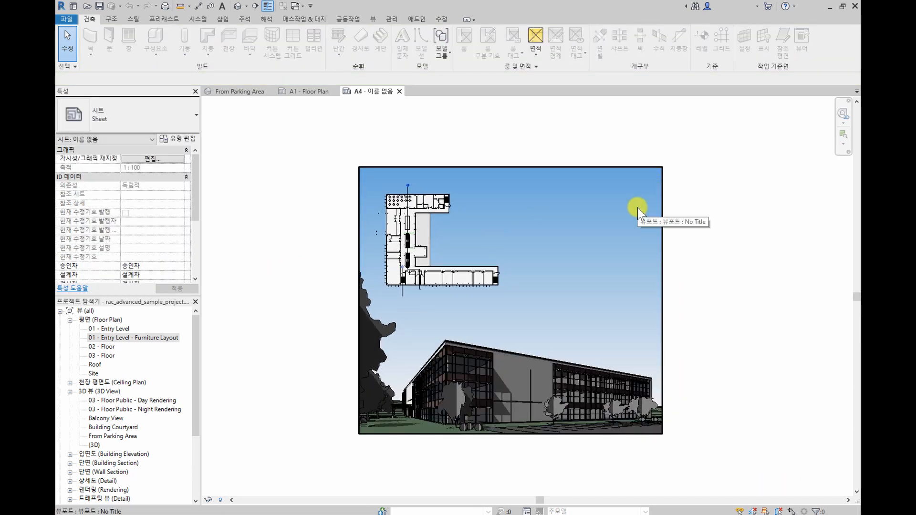
pyautogui.press('Escape')
# Place the East building elevation in the upper-right sky area of the 3D view with the No Title viewport type
pyautogui.scroll(-2, 91, 394)
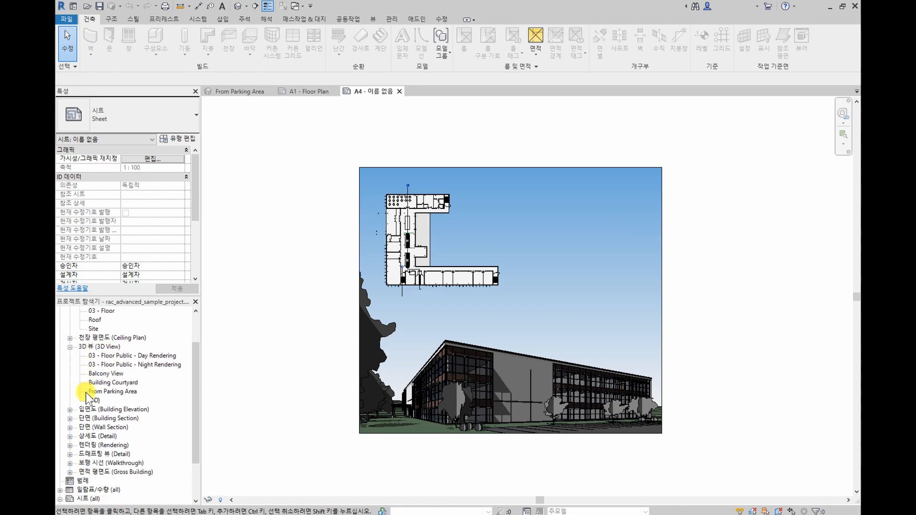
pyautogui.click(70, 410)
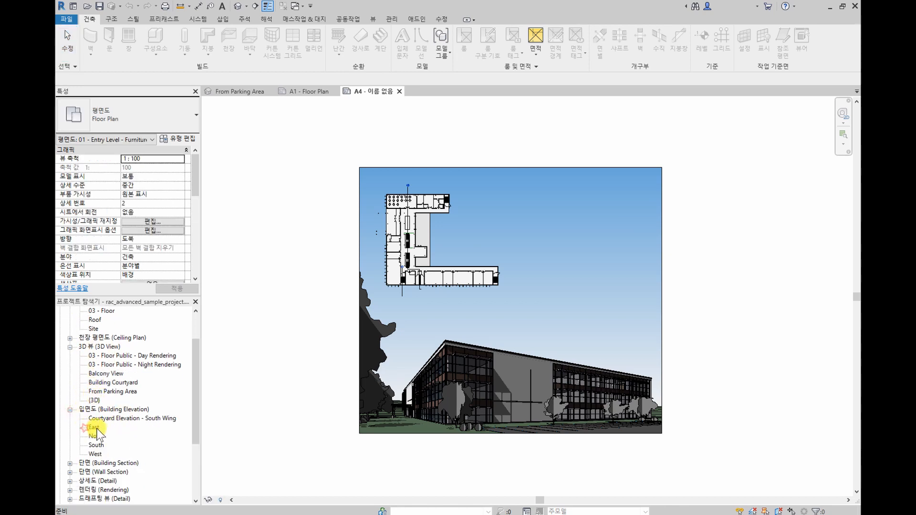
pyautogui.click(94, 427)
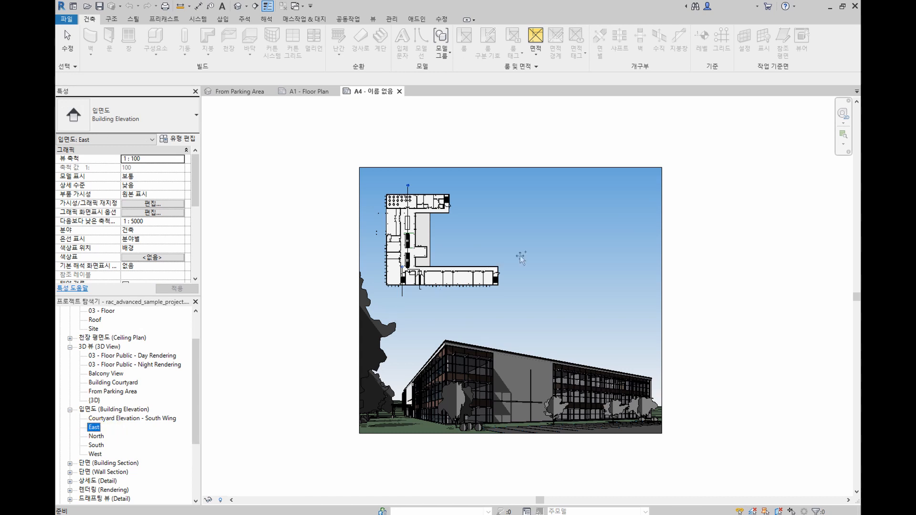
pyautogui.click(612, 196)
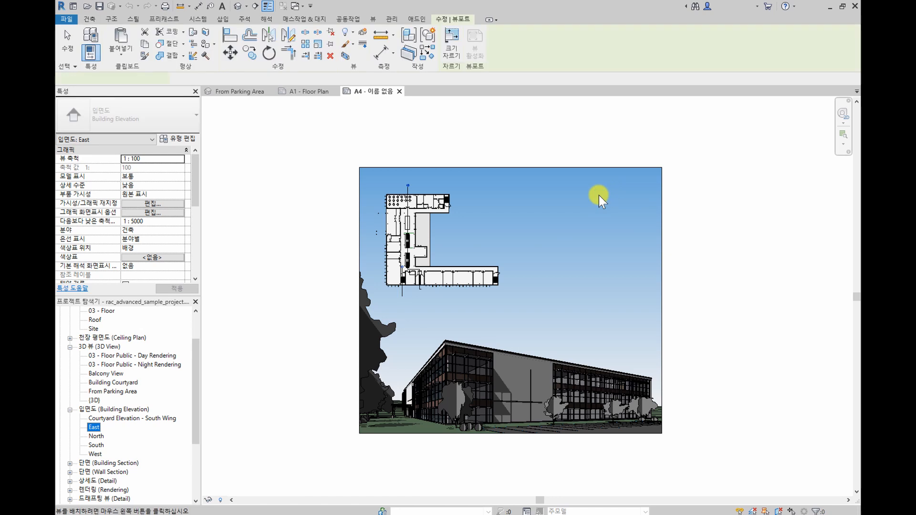
pyautogui.click(596, 206)
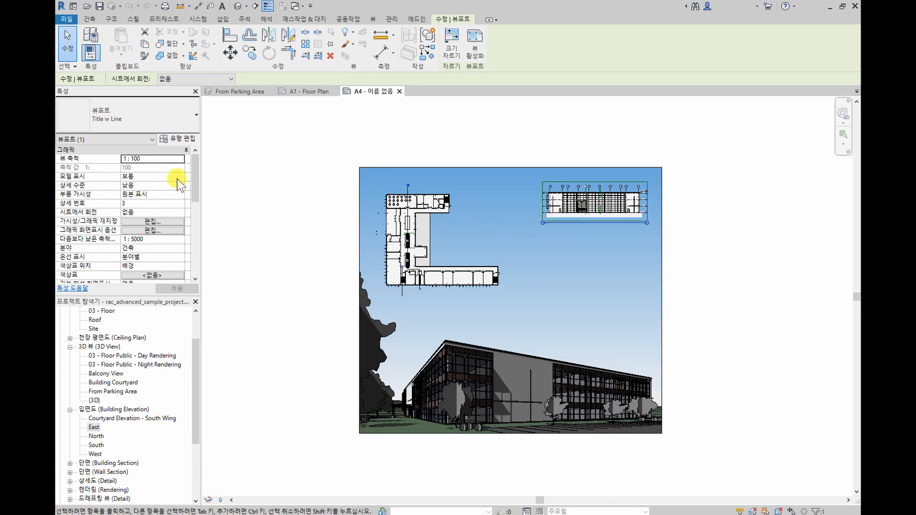
pyautogui.click(153, 114)
pyautogui.click(86, 164)
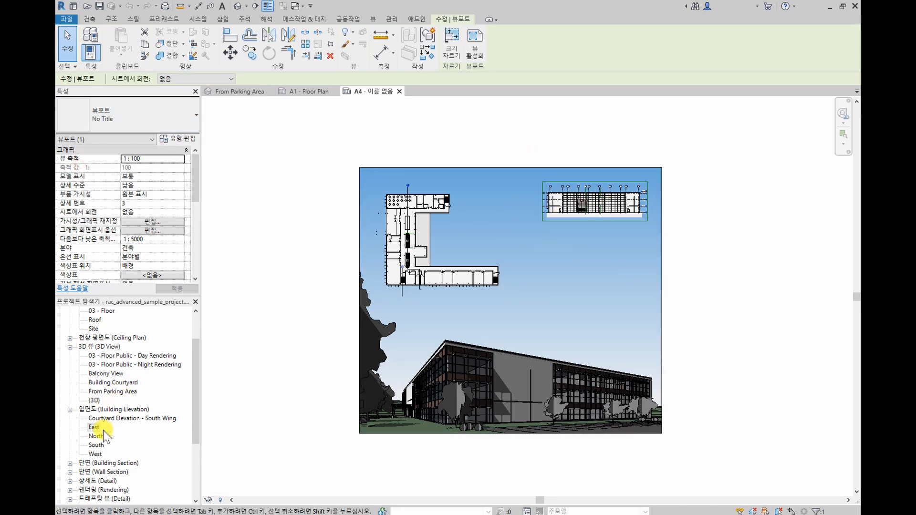
# Place the North building elevation below the East elevation and set its viewport type to No Title
pyautogui.click(96, 437)
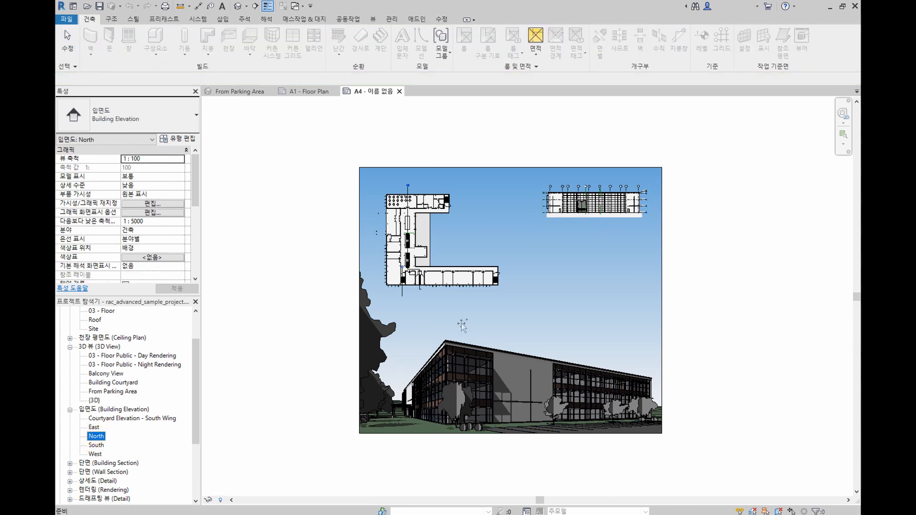
pyautogui.click(587, 258)
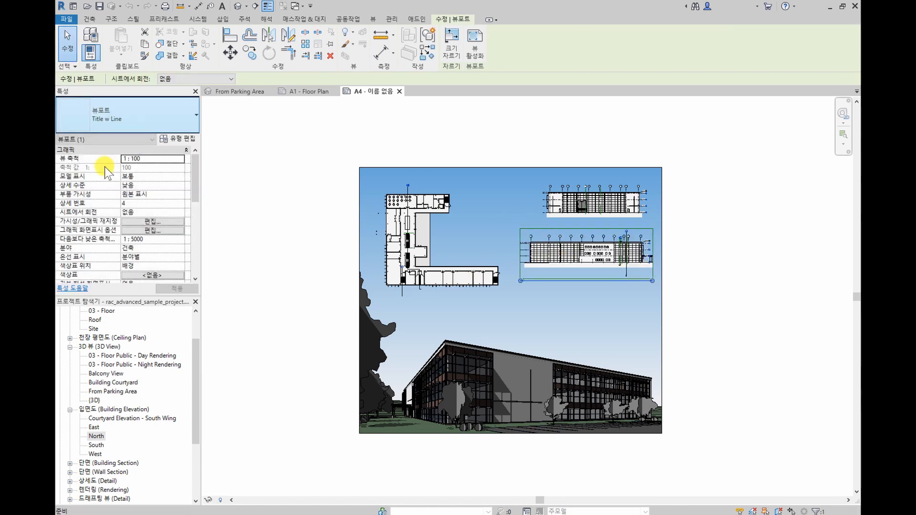
pyautogui.click(144, 119)
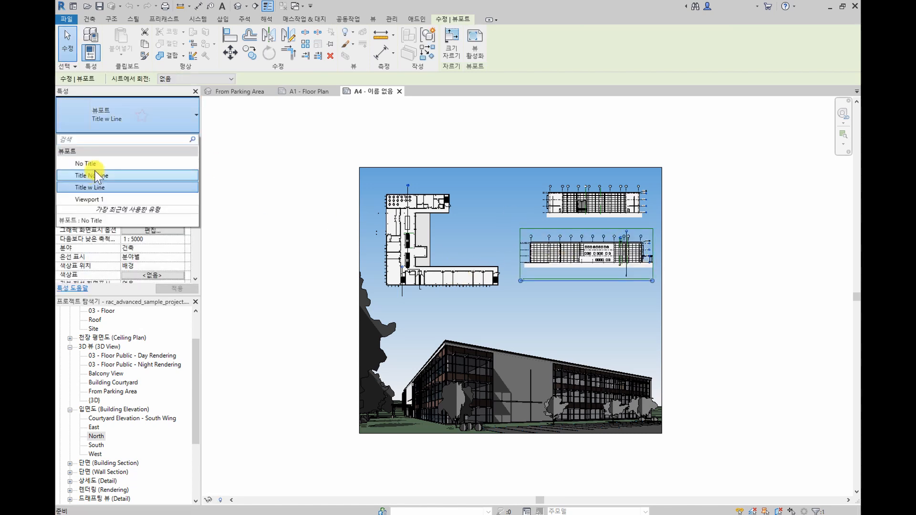
pyautogui.click(96, 162)
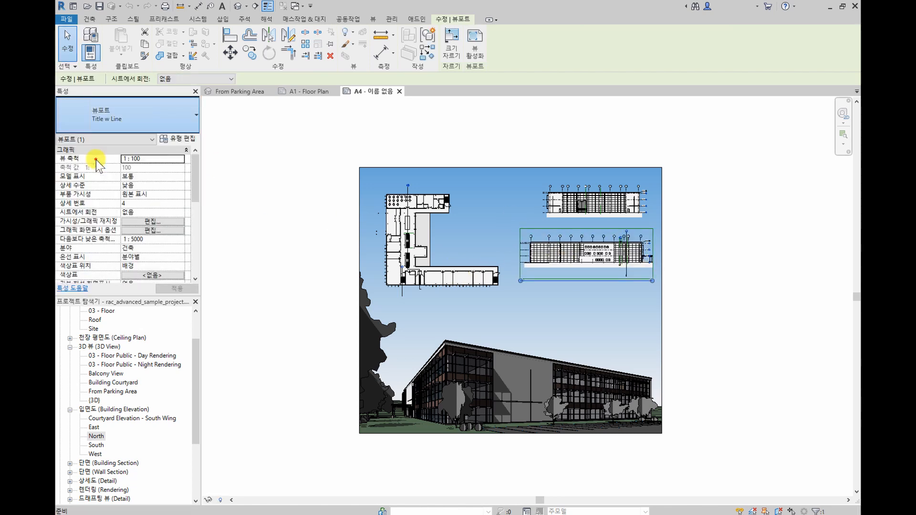
pyautogui.click(755, 250)
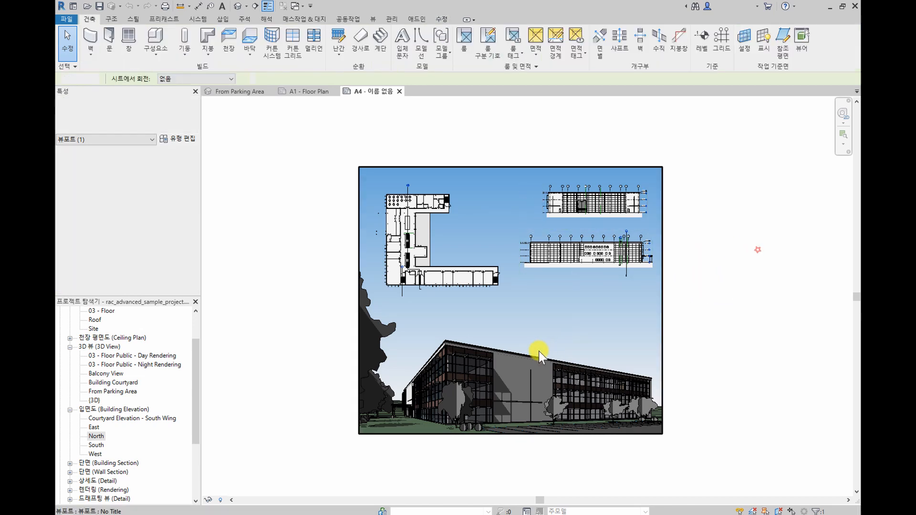
# Place the South building elevation below the North elevation and set its viewport type to No Title
pyautogui.click(94, 448)
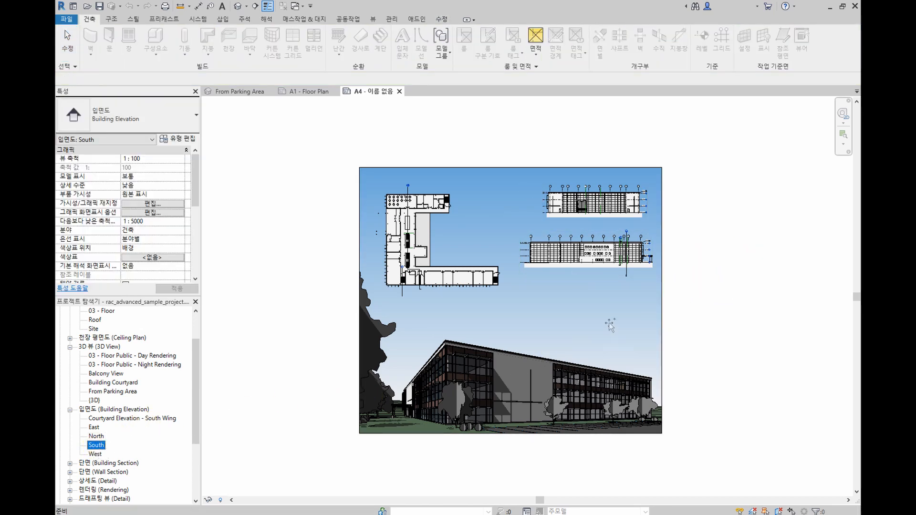
pyautogui.moveTo(610, 326); pyautogui.dragTo(603, 314)
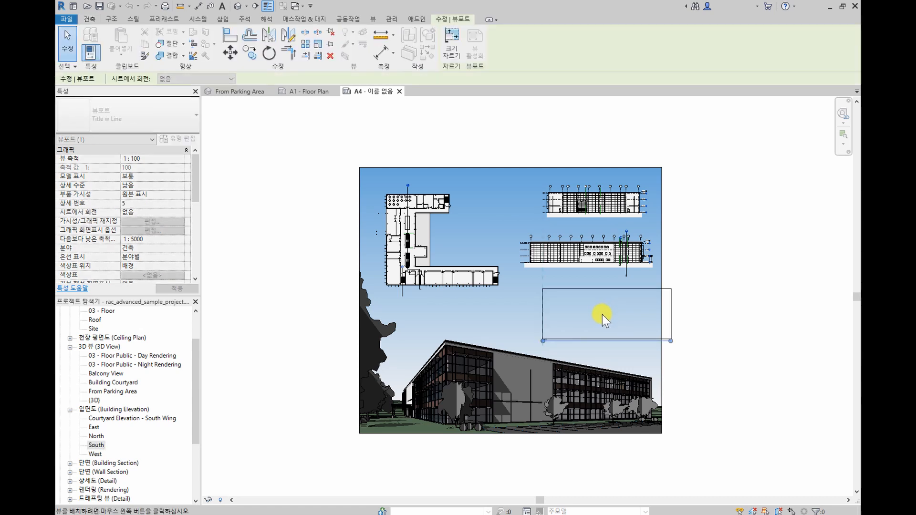
pyautogui.click(580, 312)
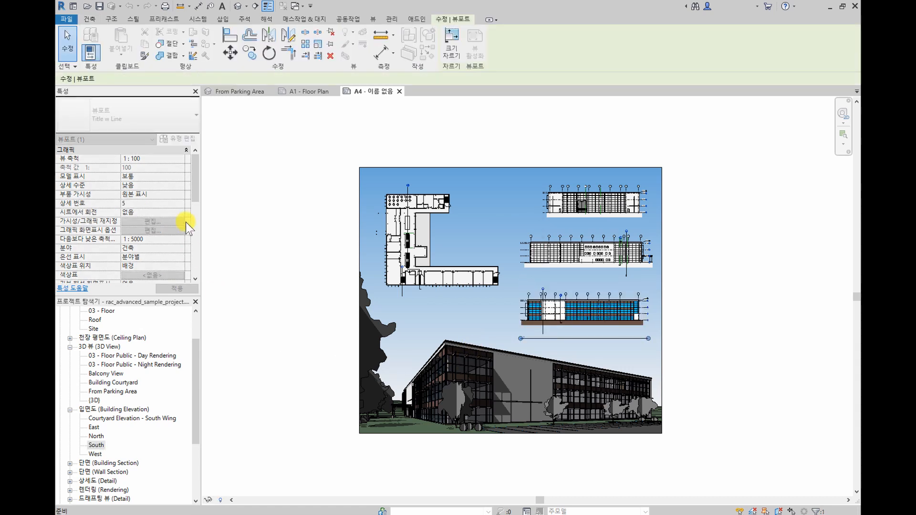
pyautogui.click(142, 125)
pyautogui.click(86, 172)
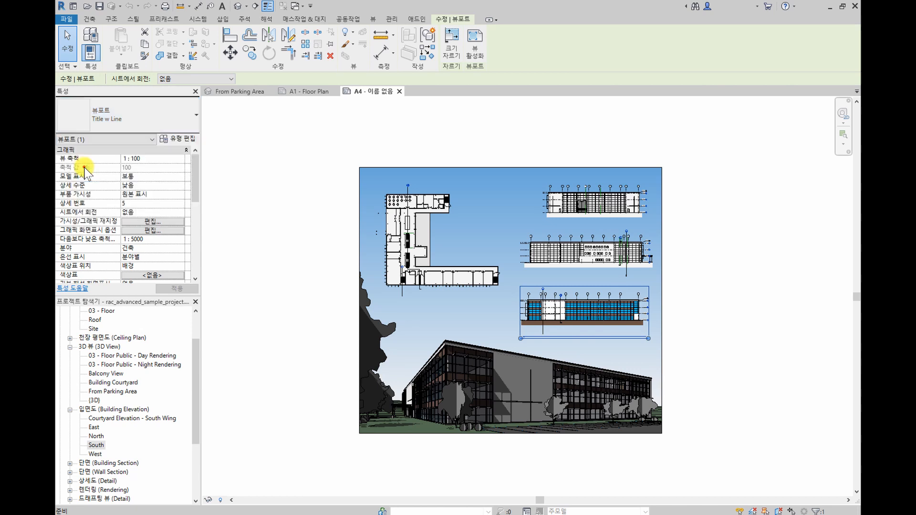
pyautogui.click(809, 286)
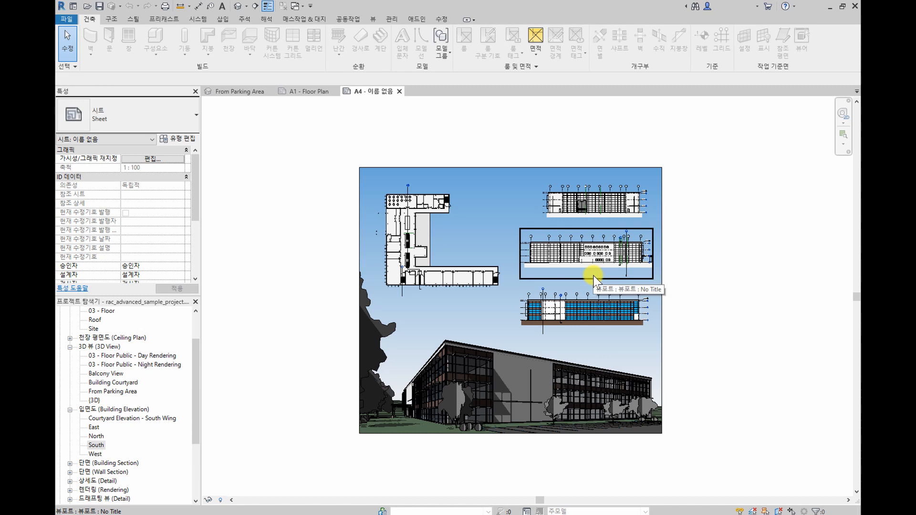
# Activate the furniture layout floor plan's view within its viewport on the sheet
pyautogui.scroll(4, 595, 279)
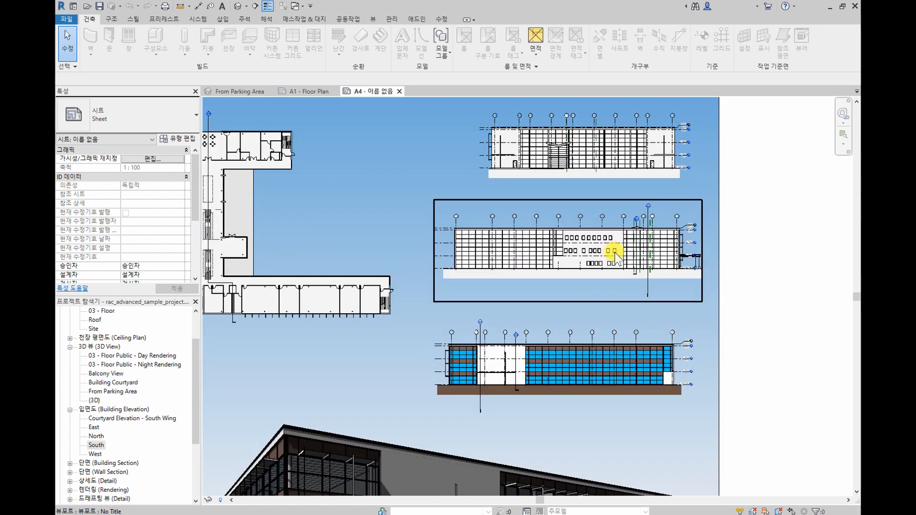
pyautogui.moveTo(568, 210); pyautogui.dragTo(570, 214, button='middle')
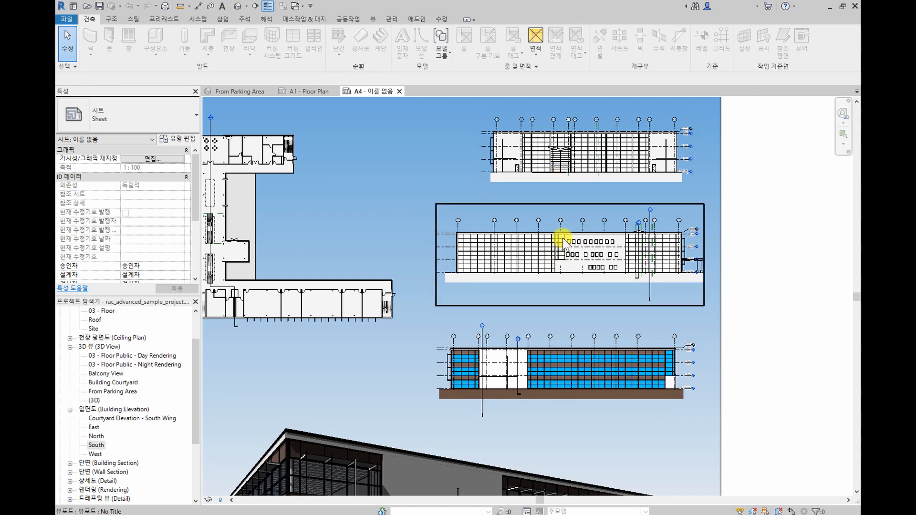
pyautogui.scroll(-4, 565, 236)
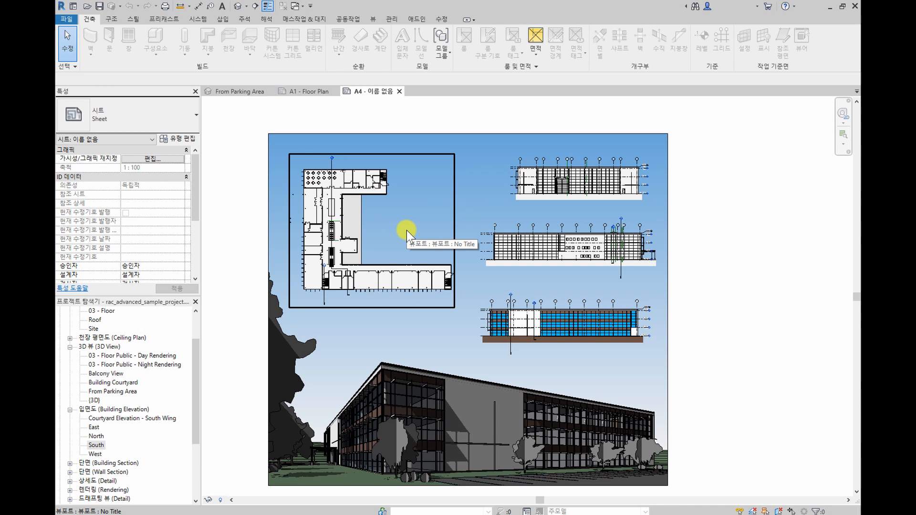
pyautogui.scroll(1, 282, 188)
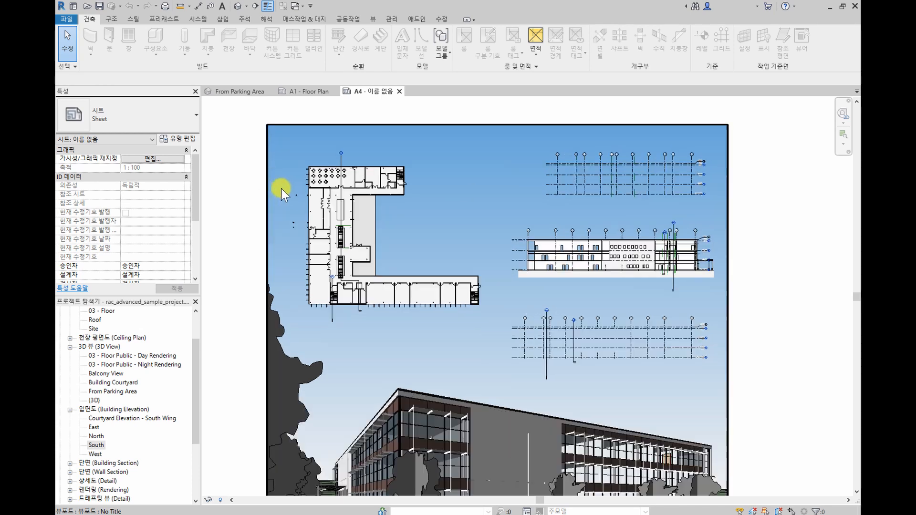
pyautogui.scroll(1, 282, 188)
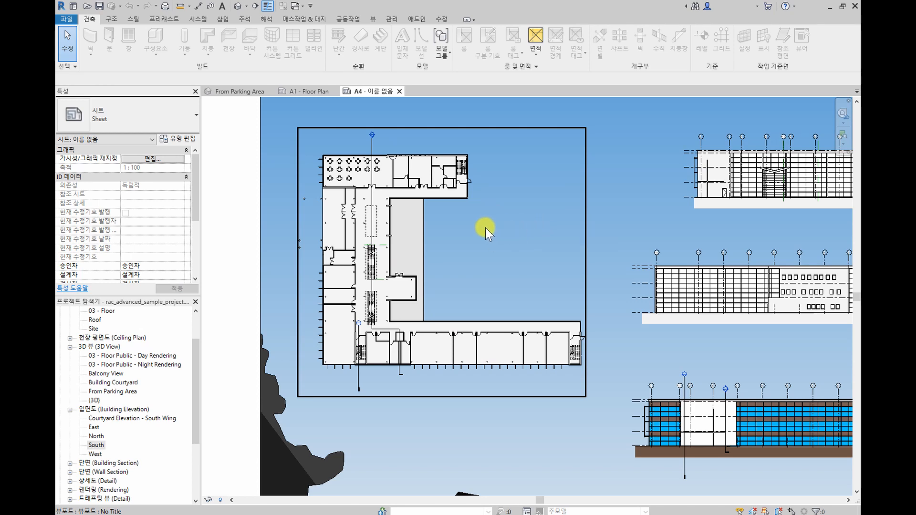
pyautogui.doubleClick(449, 226)
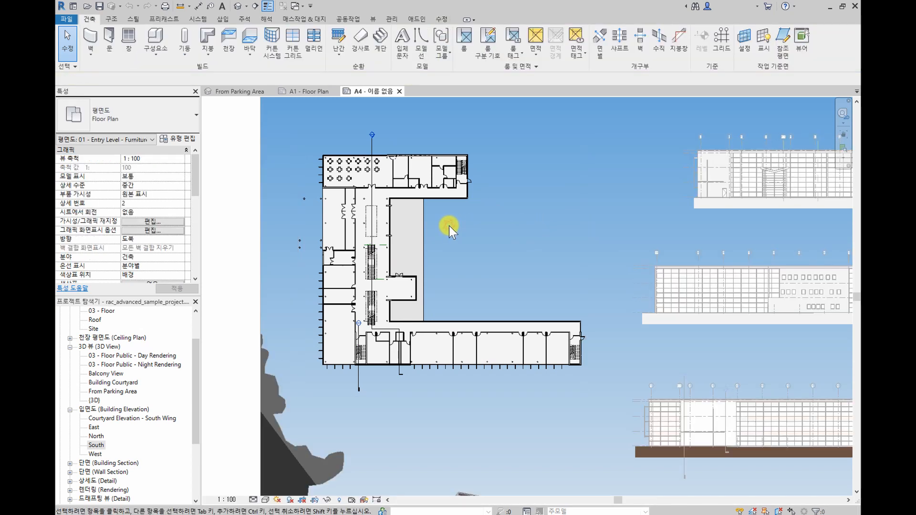
pyautogui.moveTo(480, 232); pyautogui.dragTo(495, 222, button='middle')
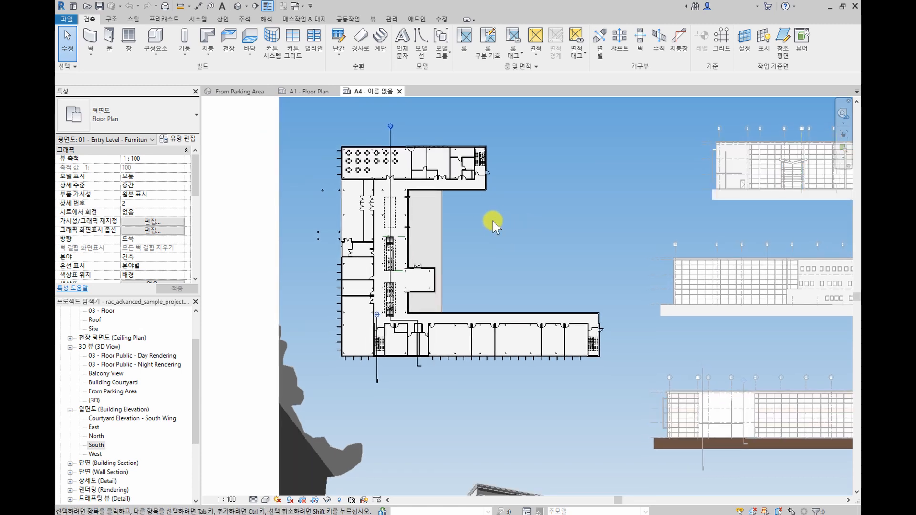
# Hide the Floors (바닥) model category in the furniture layout plan's visibility/graphics overrides
pyautogui.press('v')
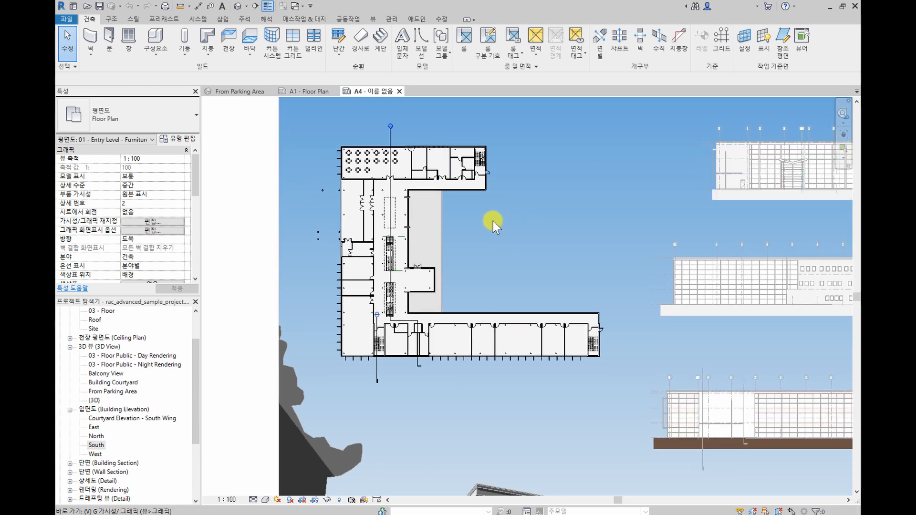
pyautogui.press('g')
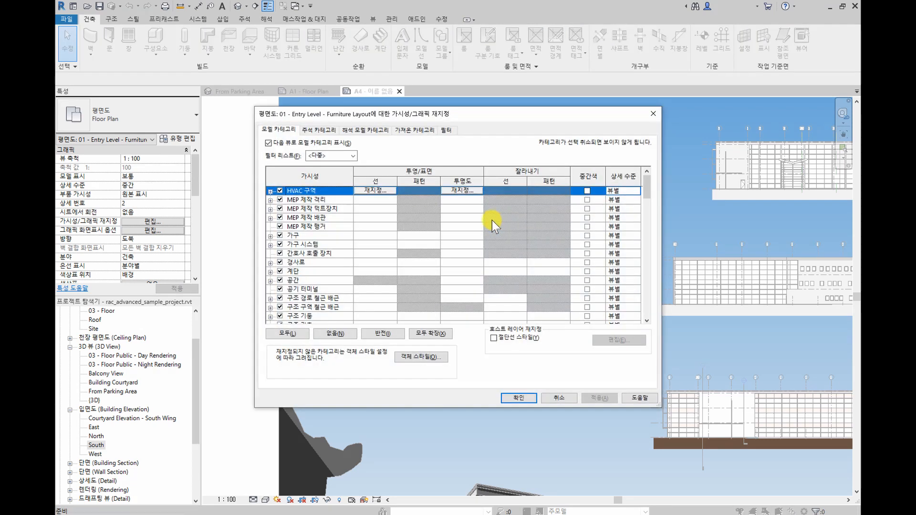
pyautogui.moveTo(524, 113); pyautogui.dragTo(365, 205)
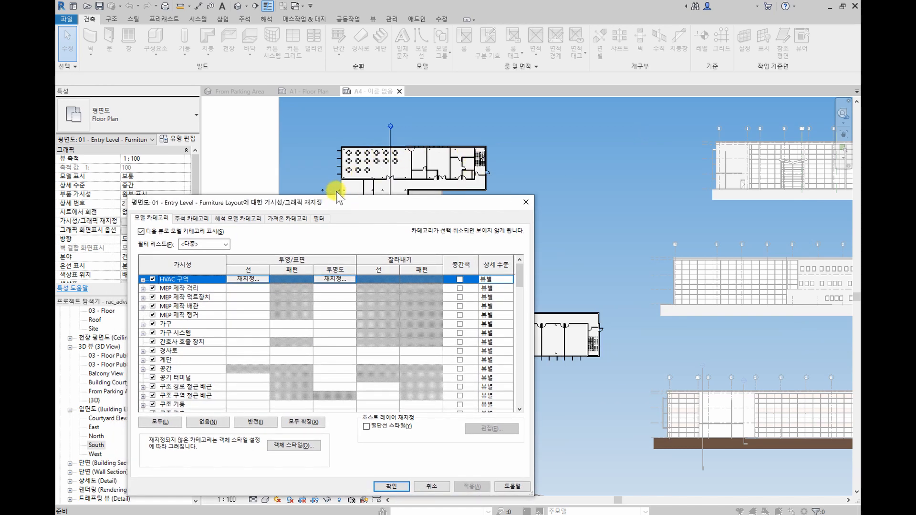
pyautogui.scroll(-7, 186, 351)
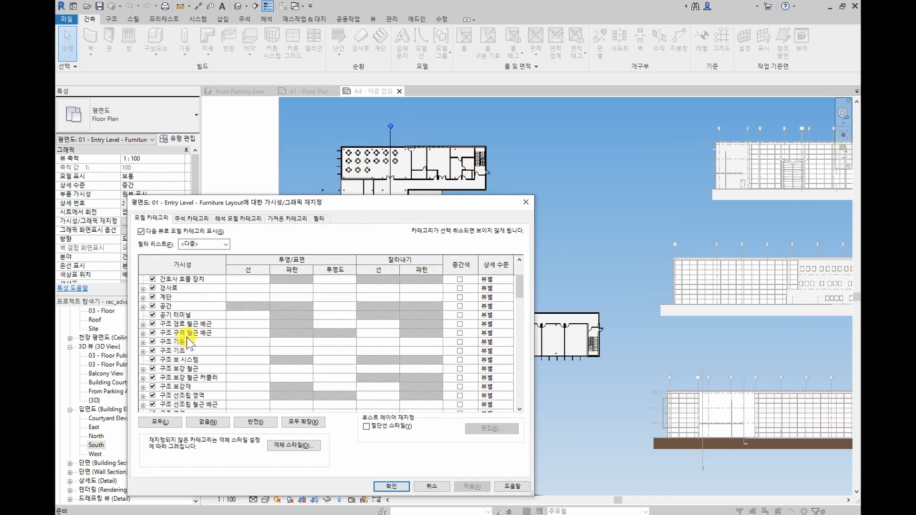
pyautogui.scroll(-4, 187, 337)
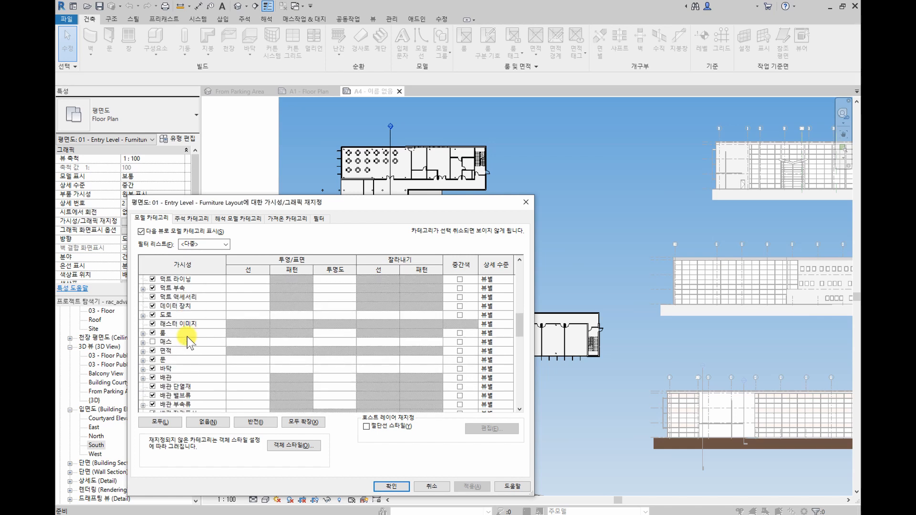
pyautogui.click(153, 370)
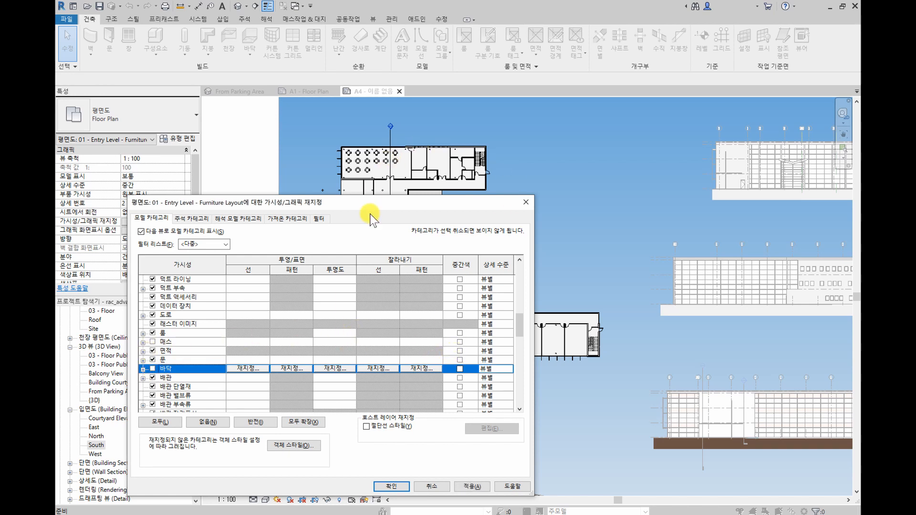
pyautogui.click(391, 486)
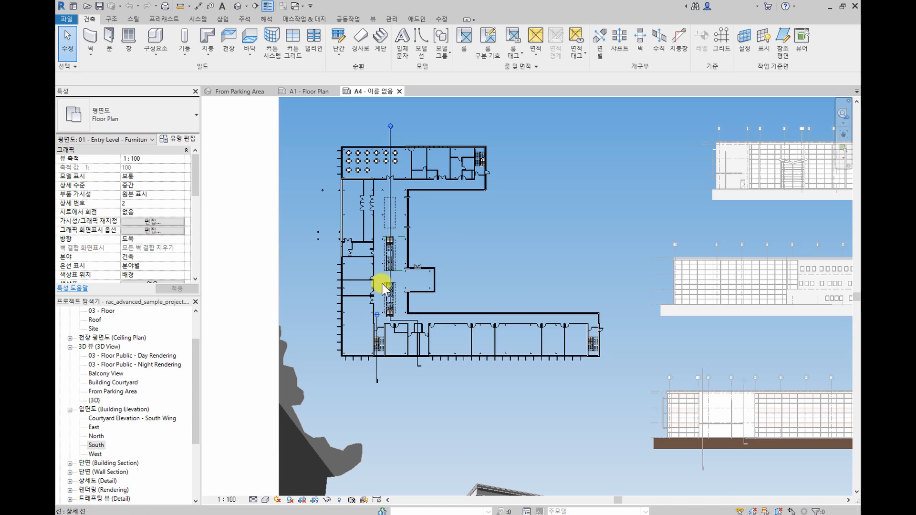
# Make the Floors (바닥) category visible again in the furniture layout plan and apply the change
pyautogui.press('v')
pyautogui.press('v')
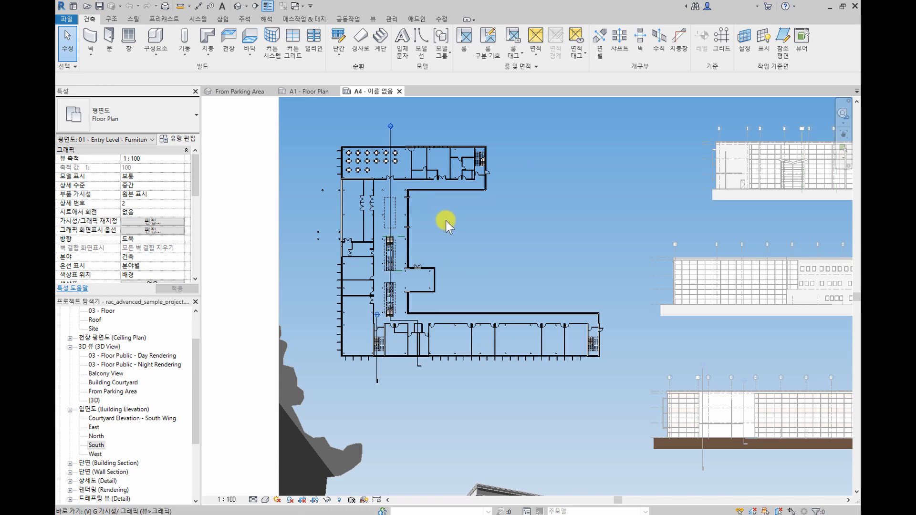
pyautogui.scroll(-13, 228, 333)
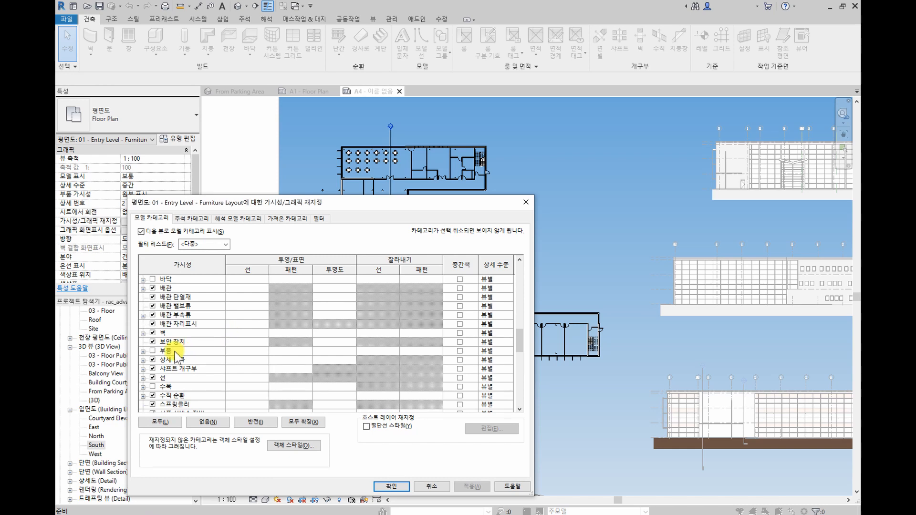
pyautogui.click(202, 287)
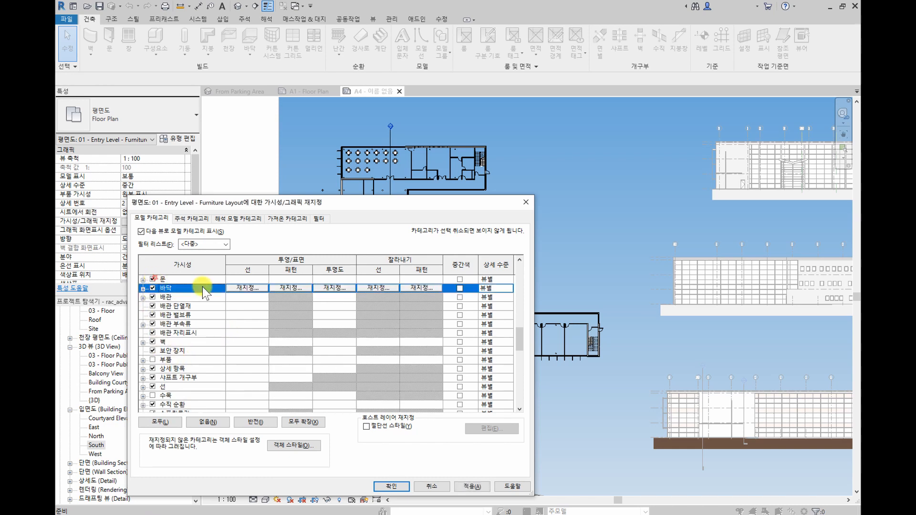
pyautogui.click(336, 287)
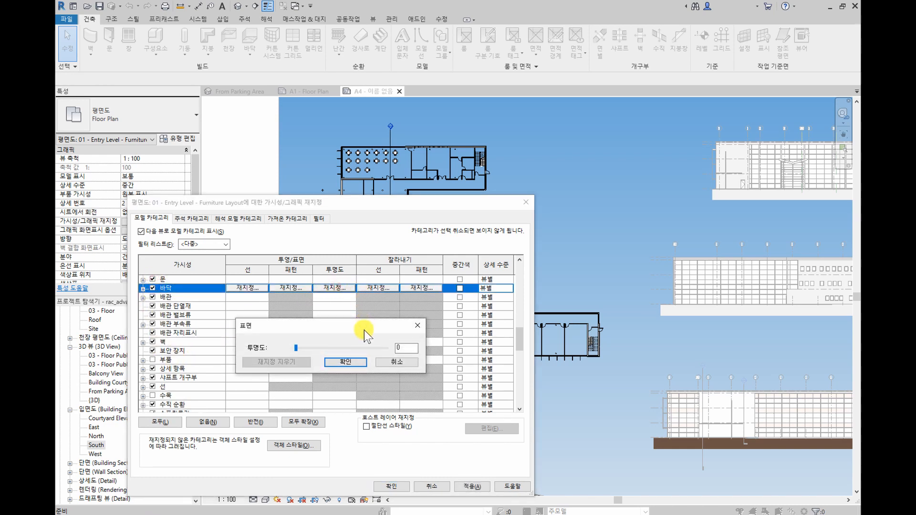
pyautogui.click(390, 364)
pyautogui.click(472, 486)
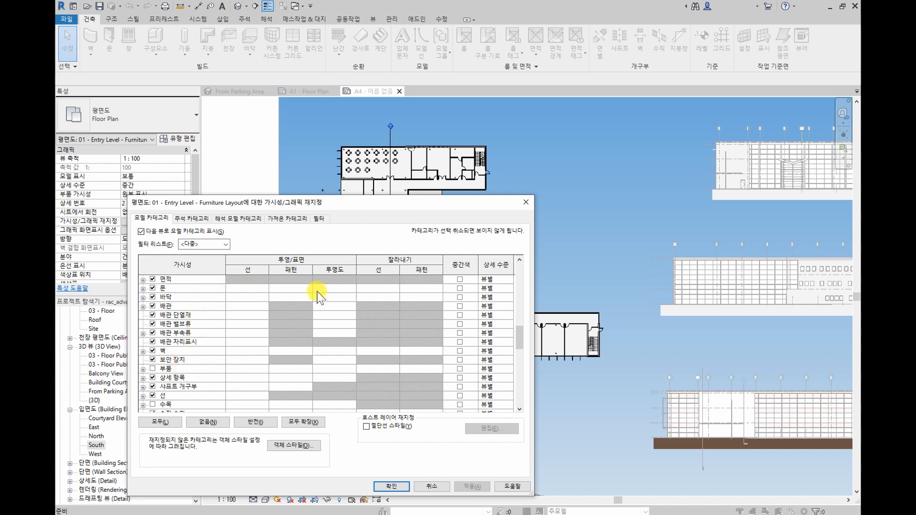
# Override the Floors (바닥) category's surface transparency to 100% in the furniture layout plan
pyautogui.click(332, 297)
pyautogui.click(335, 297)
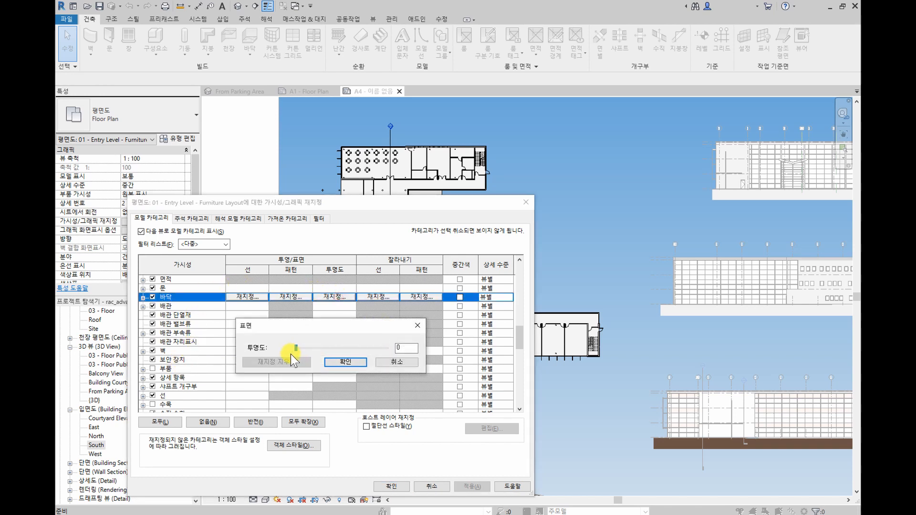
pyautogui.moveTo(296, 349); pyautogui.dragTo(388, 349)
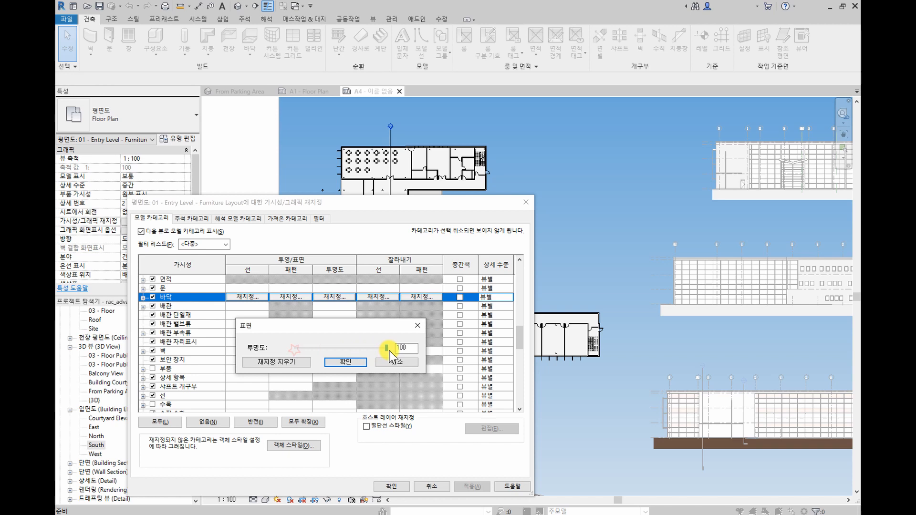
pyautogui.click(347, 363)
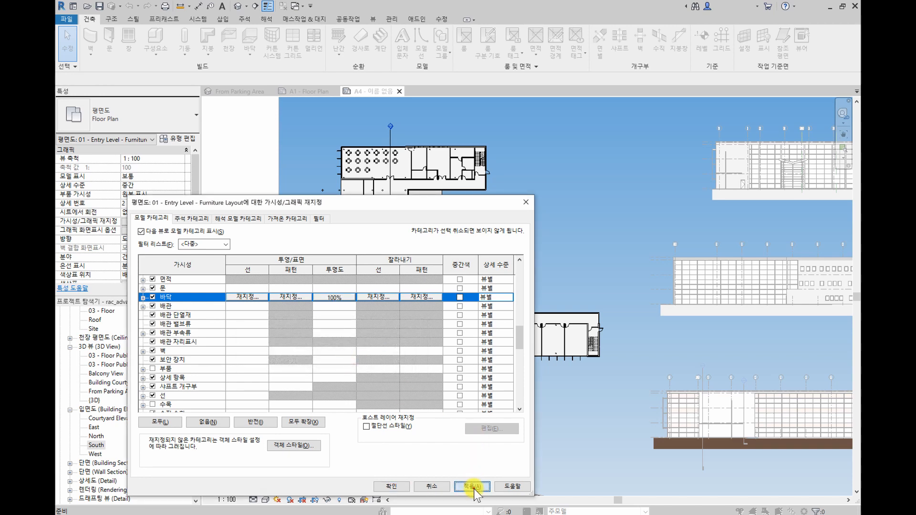
pyautogui.click(473, 487)
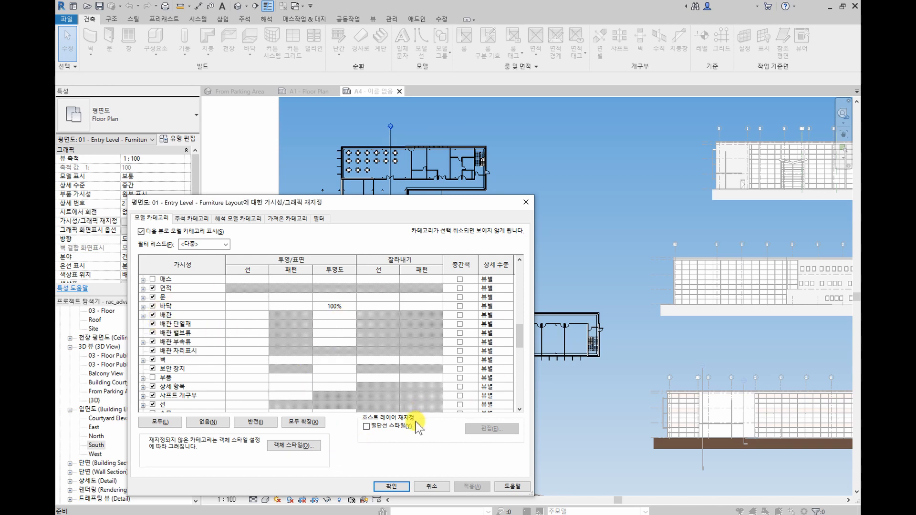
pyautogui.click(401, 486)
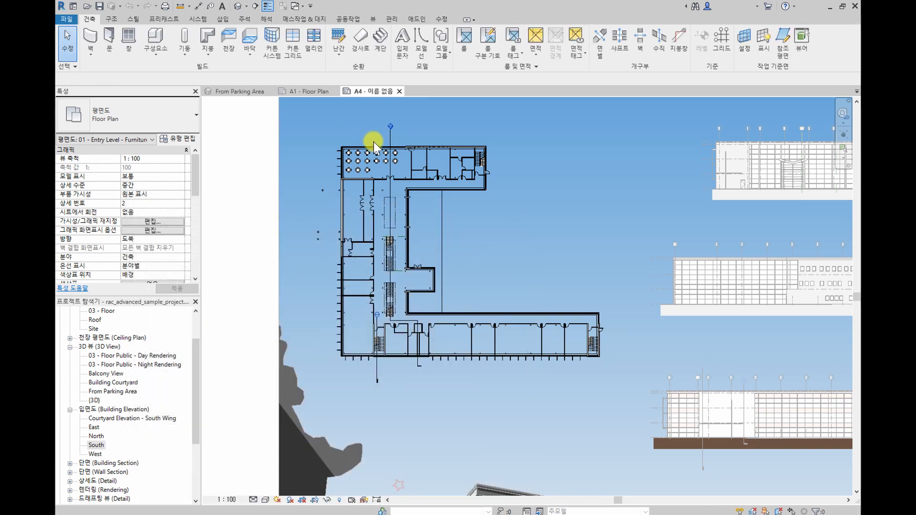
# Examine the furniture plan's floor surfaces and patterns against the sky background, up close and as a whole
pyautogui.scroll(10, 377, 165)
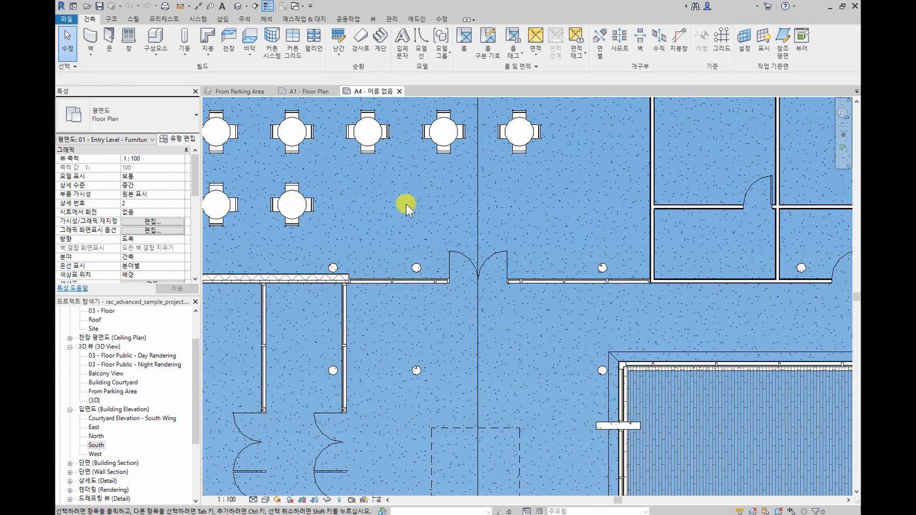
pyautogui.scroll(-1, 417, 201)
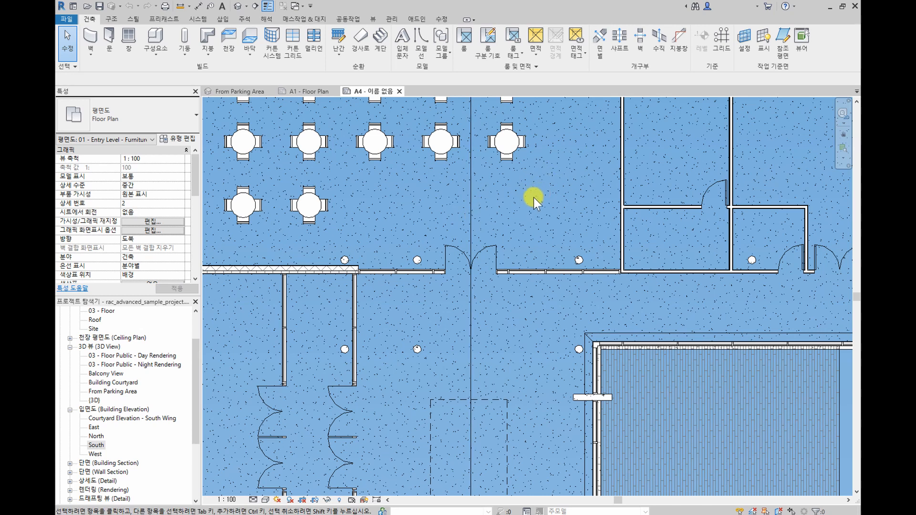
pyautogui.scroll(-1, 531, 206)
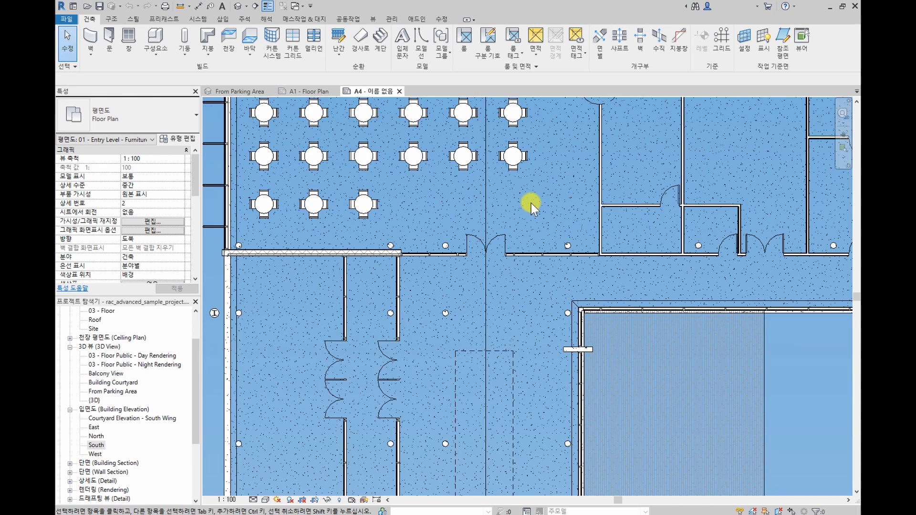
pyautogui.scroll(-2, 532, 205)
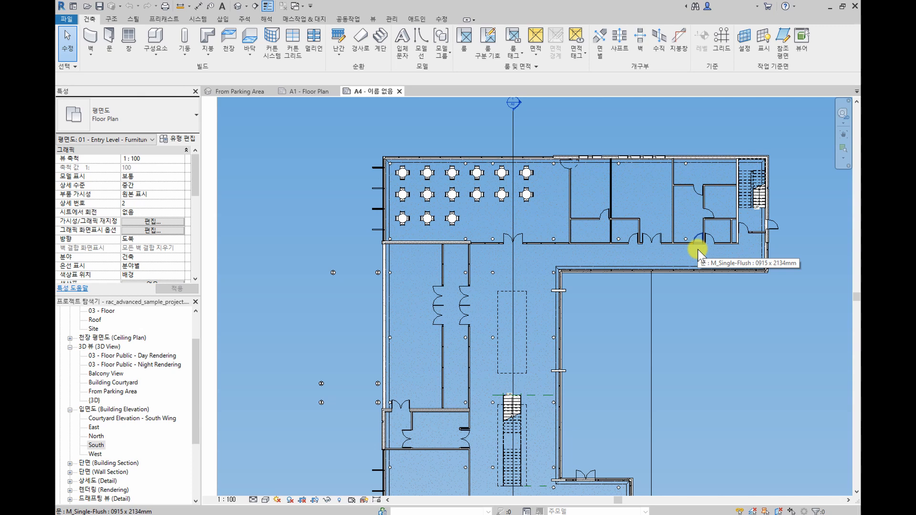
pyautogui.scroll(-4, 699, 253)
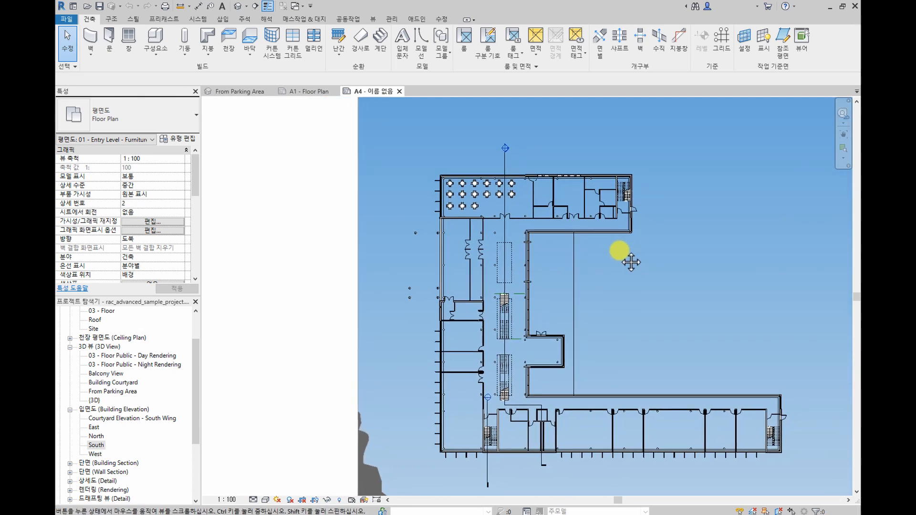
pyautogui.moveTo(634, 344); pyautogui.dragTo(640, 323, button='middle')
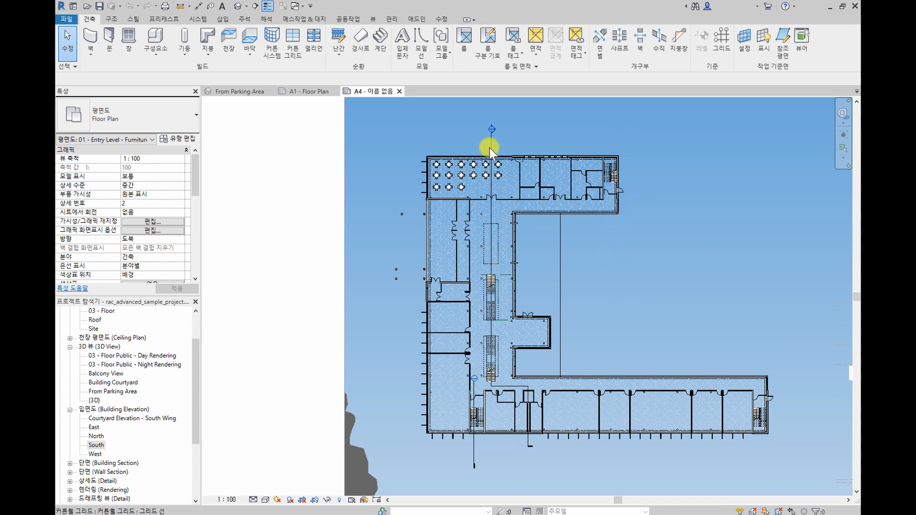
# Hide the Sections (단면) annotation category in the furniture layout plan's visibility/graphics overrides
pyautogui.press('v')
pyautogui.press('g')
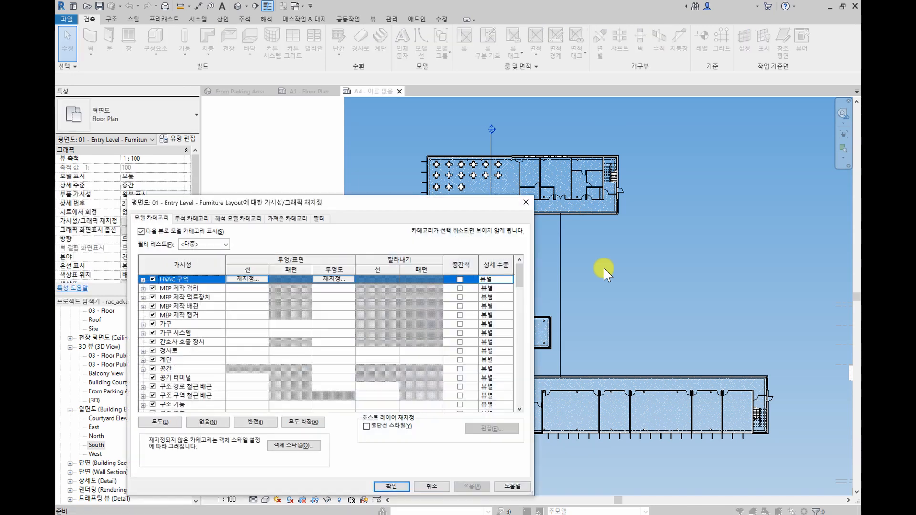
pyautogui.click(197, 220)
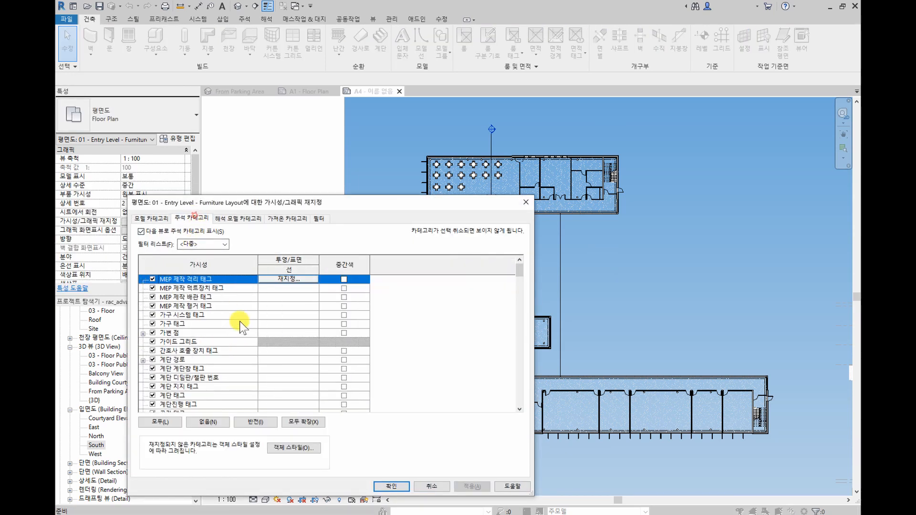
pyautogui.scroll(-10, 240, 322)
pyautogui.scroll(-5, 242, 323)
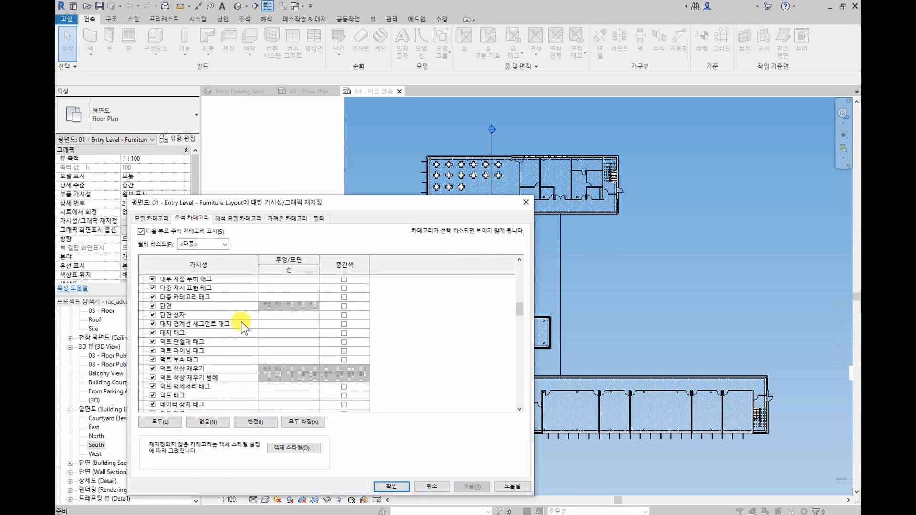
pyautogui.click(153, 307)
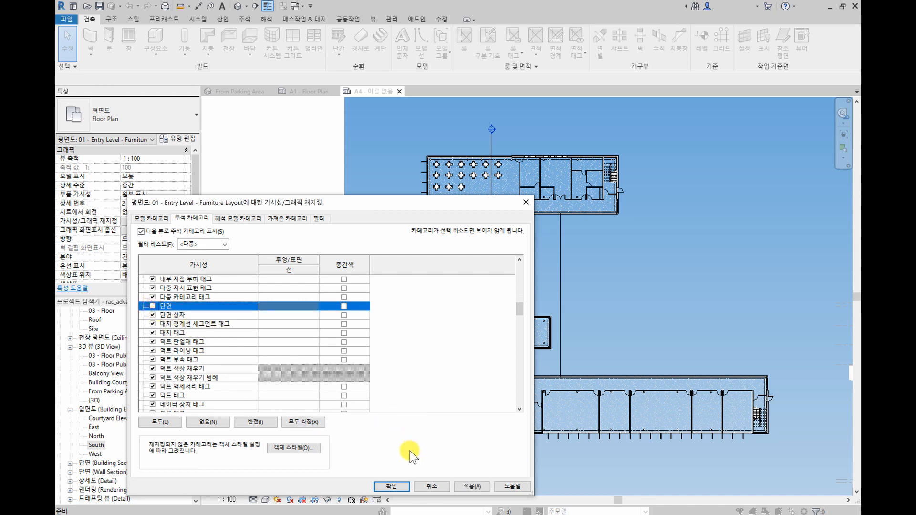
pyautogui.click(390, 486)
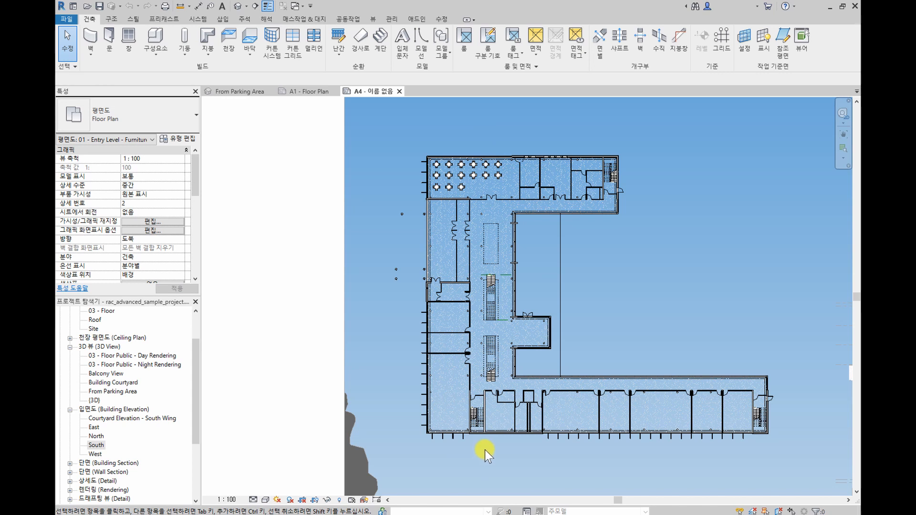
# Deactivate the furniture layout plan view to return to the sheet
pyautogui.scroll(-2, 635, 375)
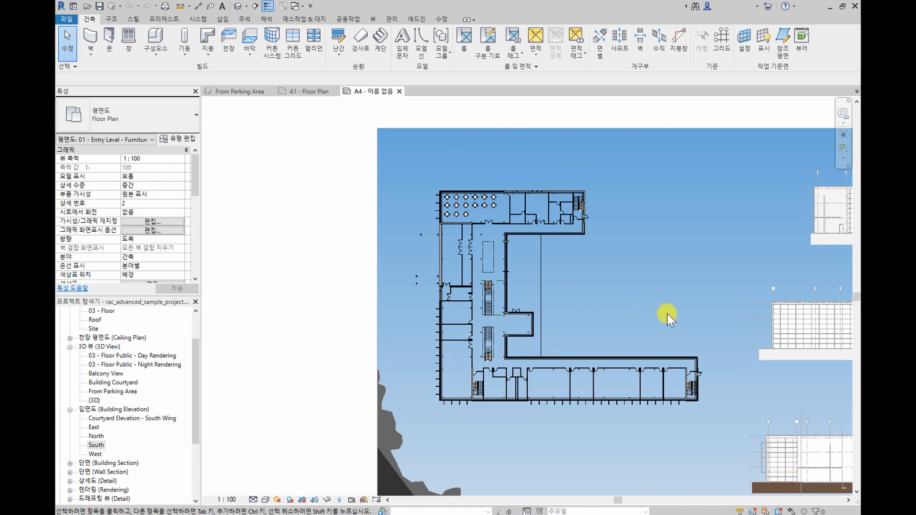
pyautogui.moveTo(667, 314); pyautogui.dragTo(615, 286, button='middle')
pyautogui.rightClick(617, 277)
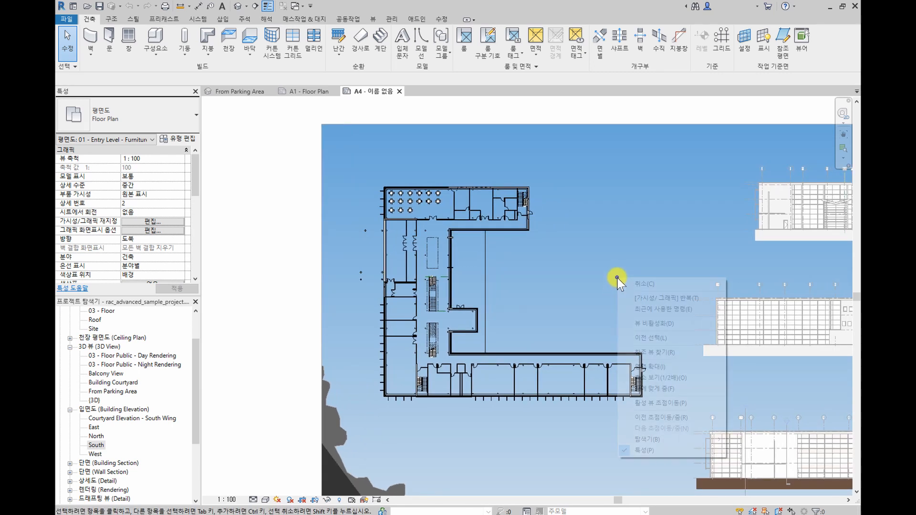
pyautogui.click(649, 324)
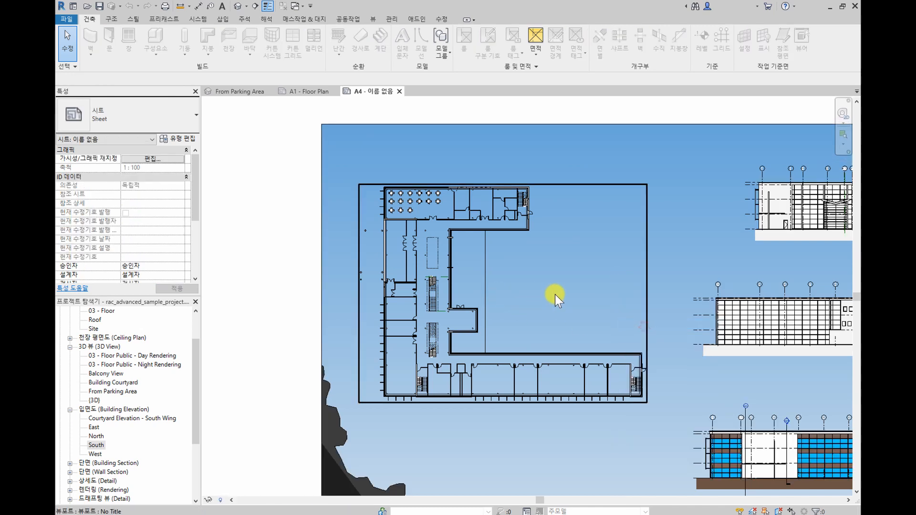
# Examine the three elevation viewports on the sheet, up close and alongside the furniture plan
pyautogui.moveTo(667, 299); pyautogui.dragTo(440, 292, button='middle')
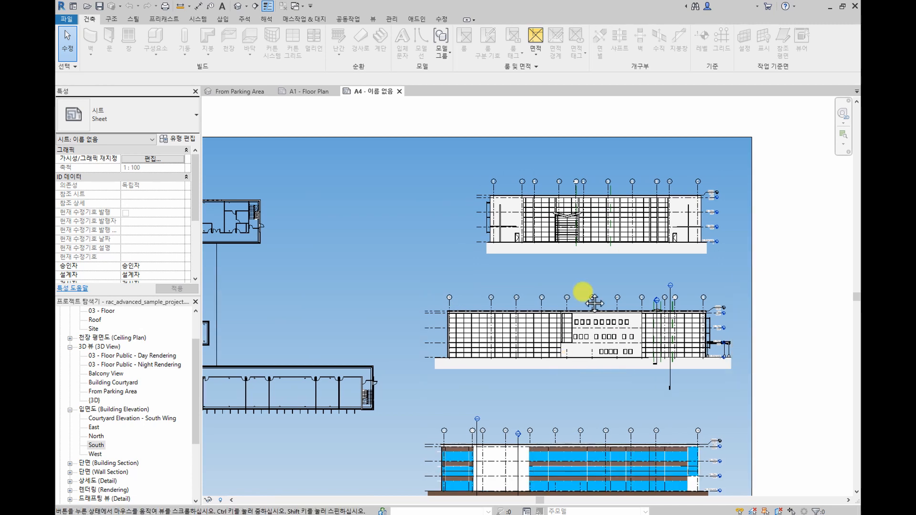
pyautogui.moveTo(561, 365); pyautogui.dragTo(586, 275, button='middle')
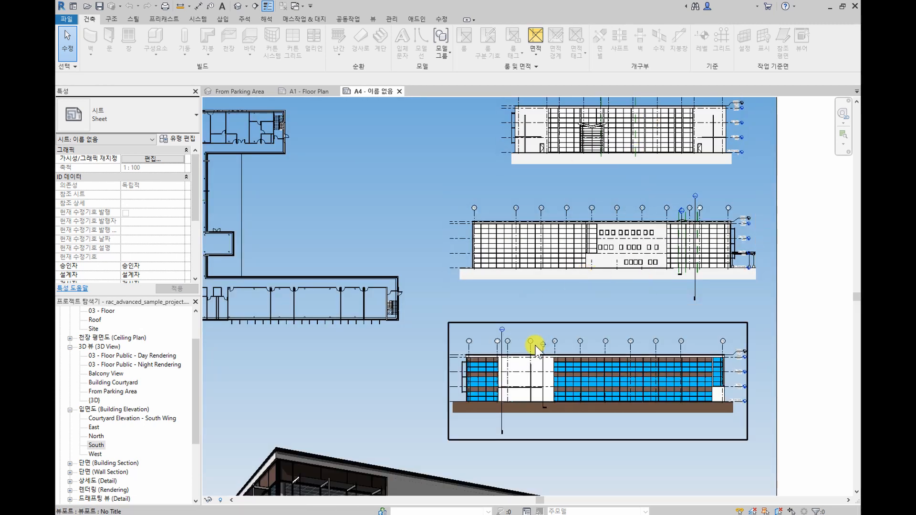
pyautogui.scroll(-4, 606, 399)
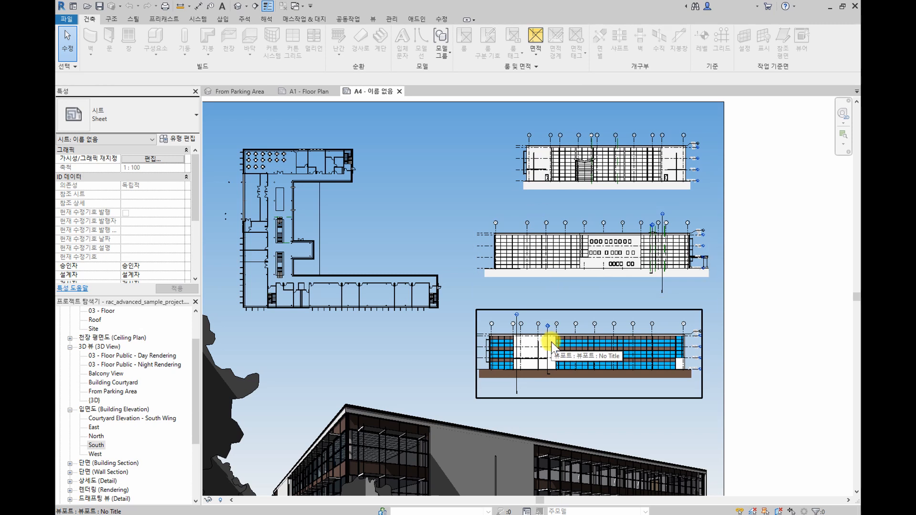
pyautogui.scroll(3, 575, 159)
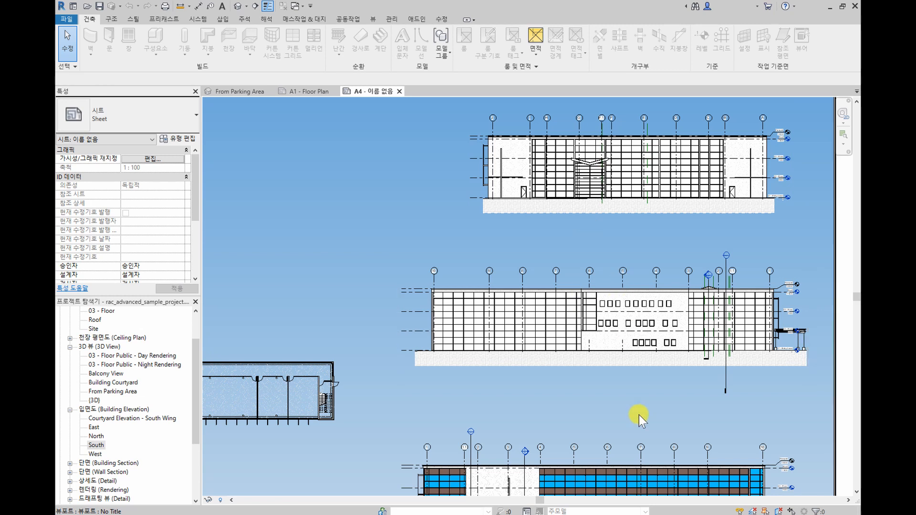
pyautogui.scroll(2, 651, 368)
pyautogui.scroll(-3, 640, 353)
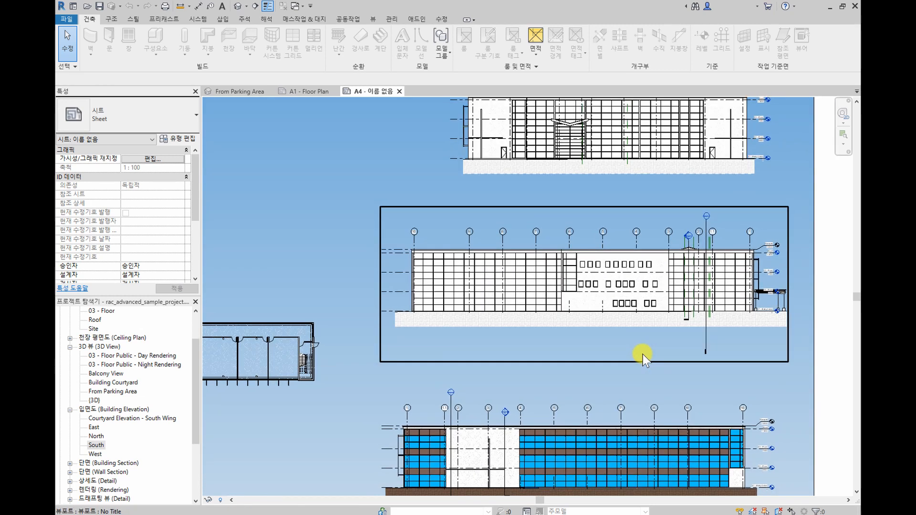
pyautogui.moveTo(640, 348); pyautogui.dragTo(607, 381, button='middle')
pyautogui.scroll(2, 581, 149)
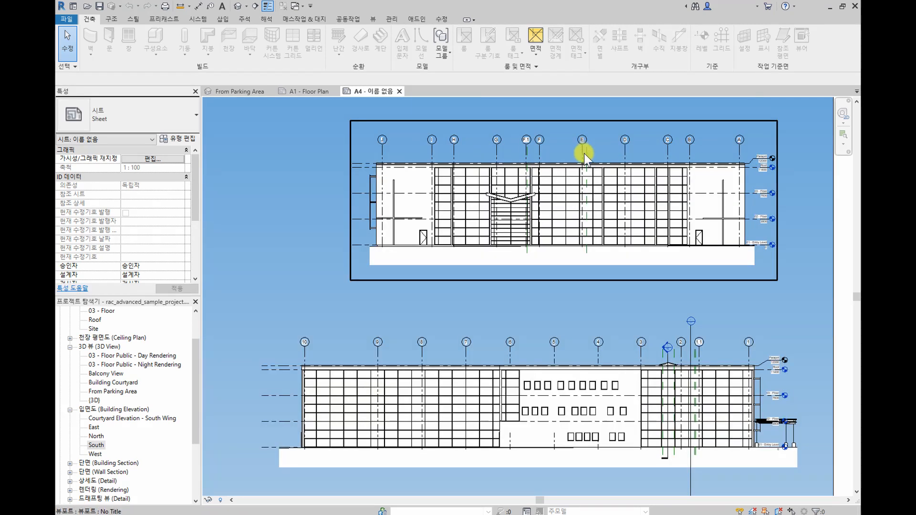
# Activate the East elevation viewport on the sheet and open its visibility/graphics overrides
pyautogui.doubleClick(557, 191)
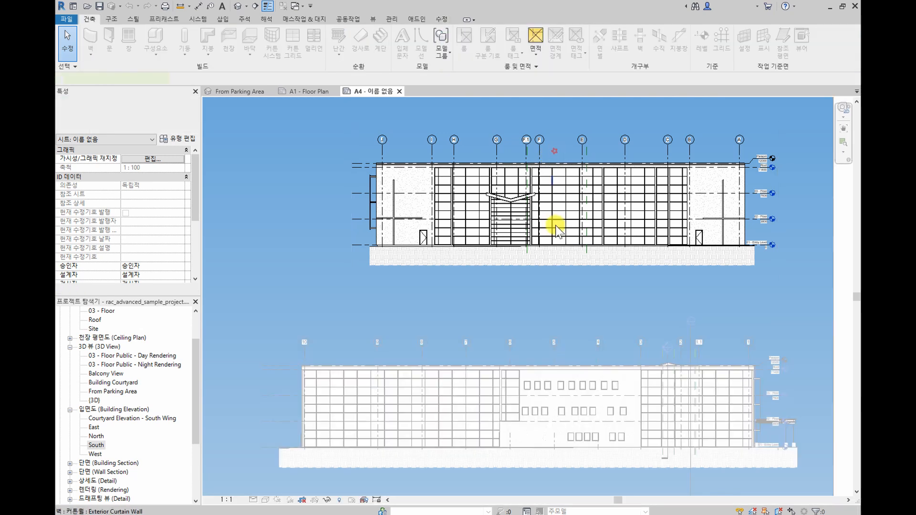
pyautogui.moveTo(568, 287); pyautogui.dragTo(576, 324, button='middle')
pyautogui.scroll(1, 561, 171)
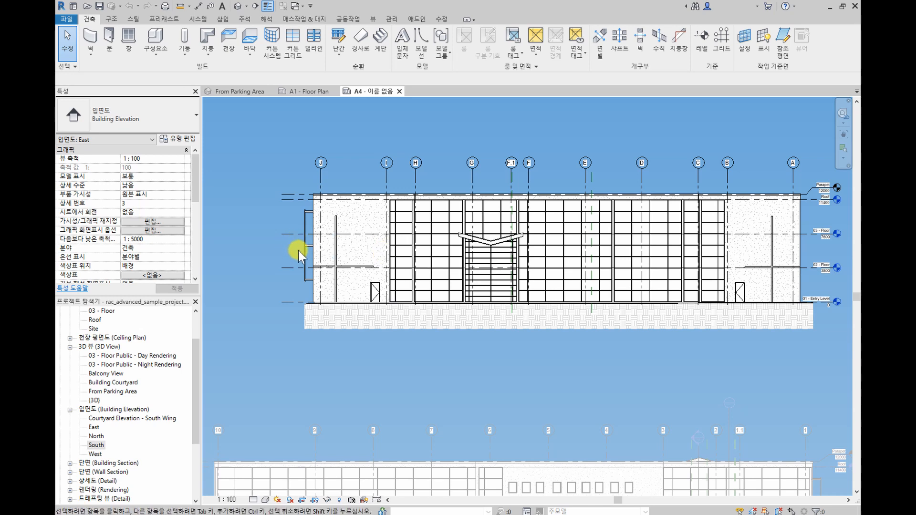
pyautogui.press('v')
pyautogui.press('g')
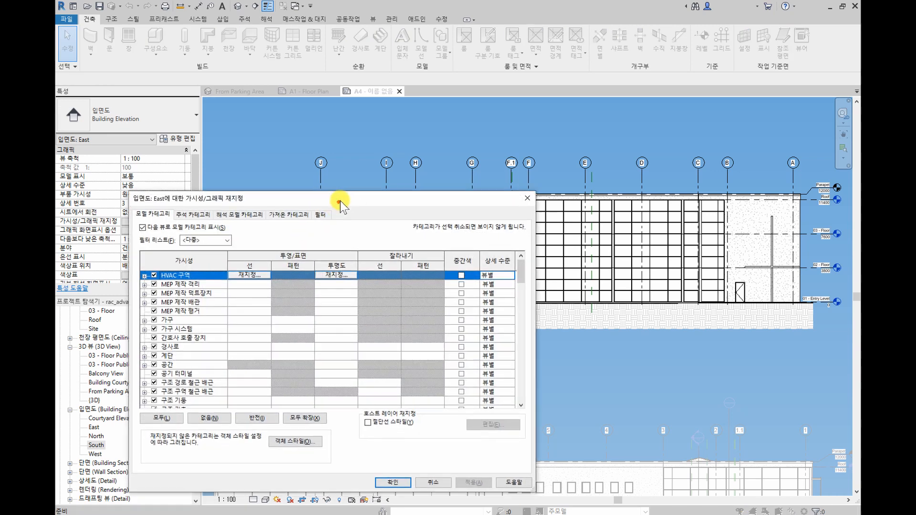
pyautogui.moveTo(339, 201); pyautogui.dragTo(314, 164)
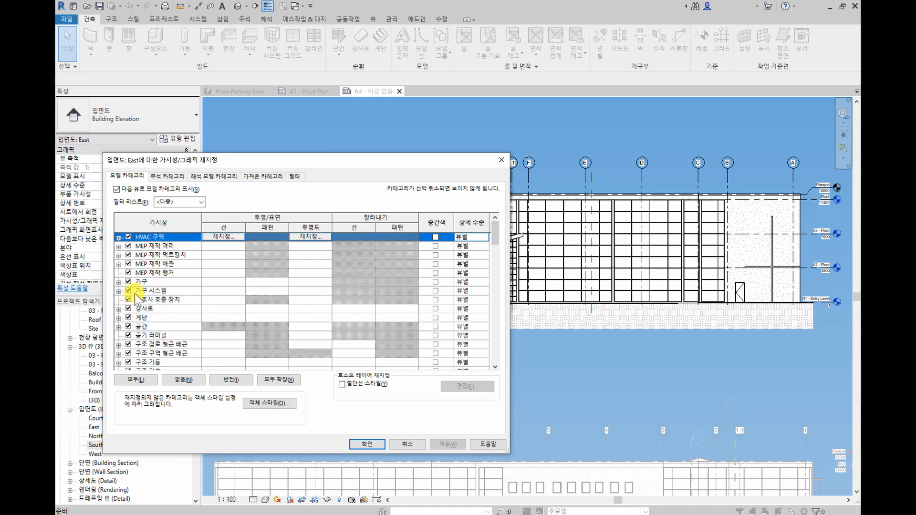
# Override the Curtain Panels (커튼월 패널) category's surface transparency to 40% in the East elevation and apply the change
pyautogui.scroll(-5, 136, 296)
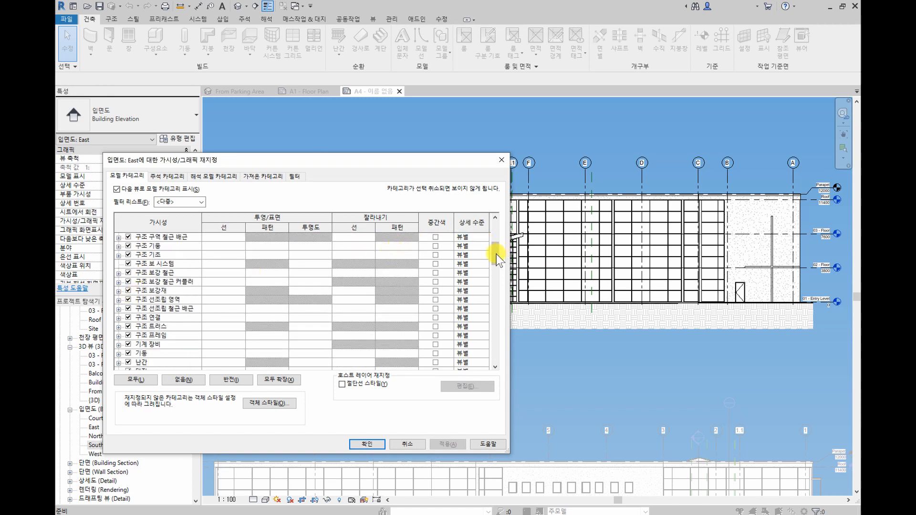
pyautogui.moveTo(495, 253); pyautogui.dragTo(494, 354)
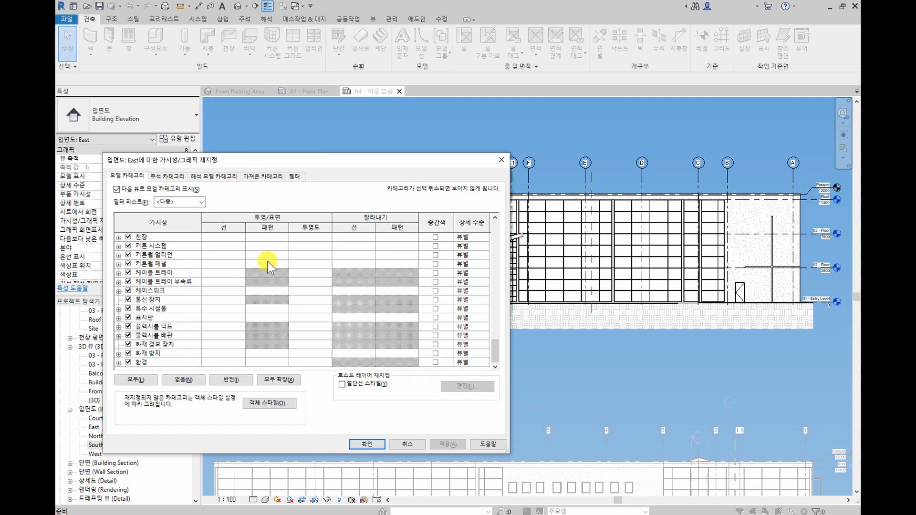
pyautogui.click(307, 264)
pyautogui.click(307, 264)
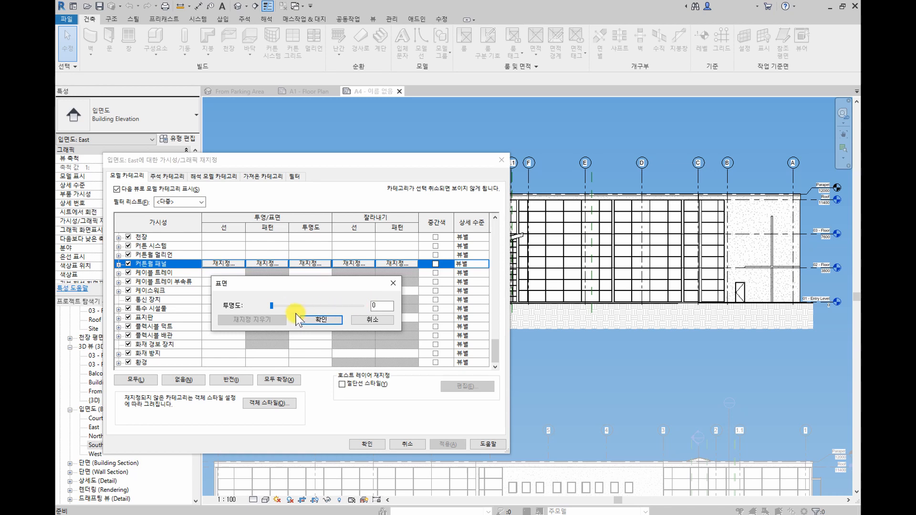
pyautogui.doubleClick(294, 305)
pyautogui.click(315, 320)
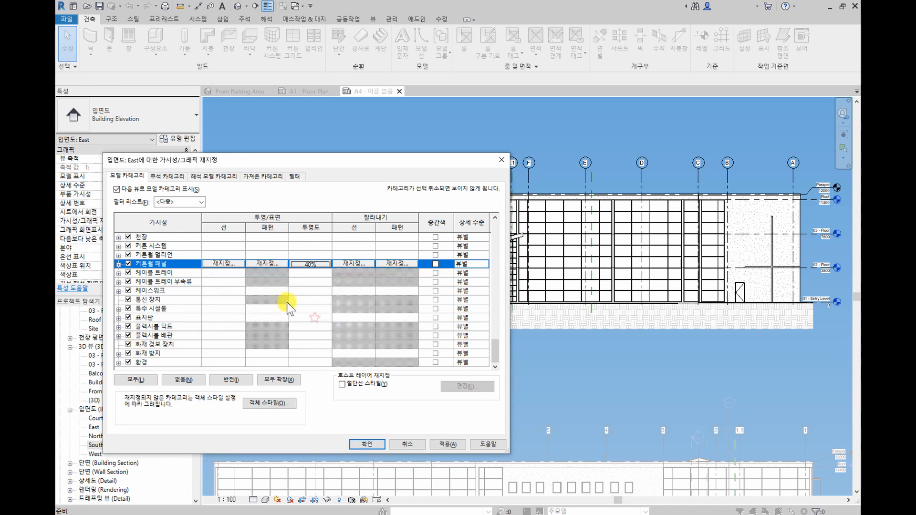
pyautogui.click(449, 444)
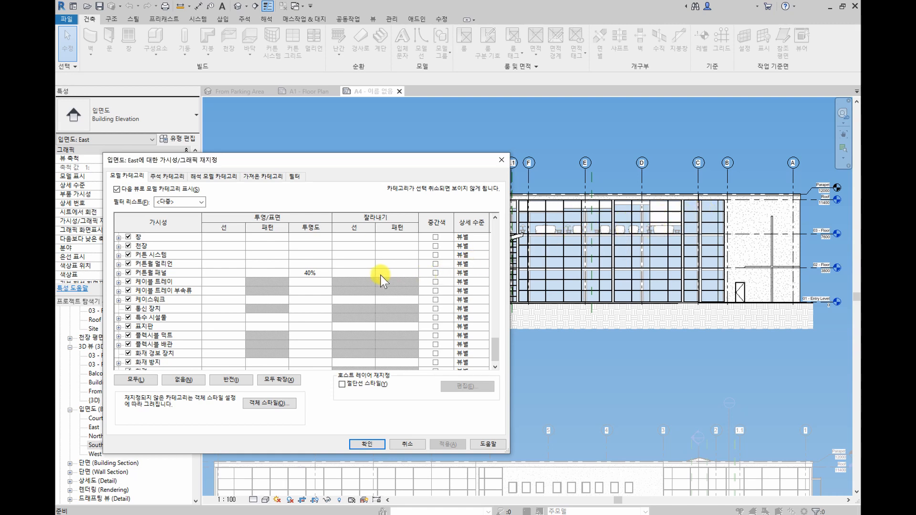
# Override the Curtain Panels (커튼월 패널) category's foreground surface pattern with solid fill (솔리드 채우기)
pyautogui.click(261, 275)
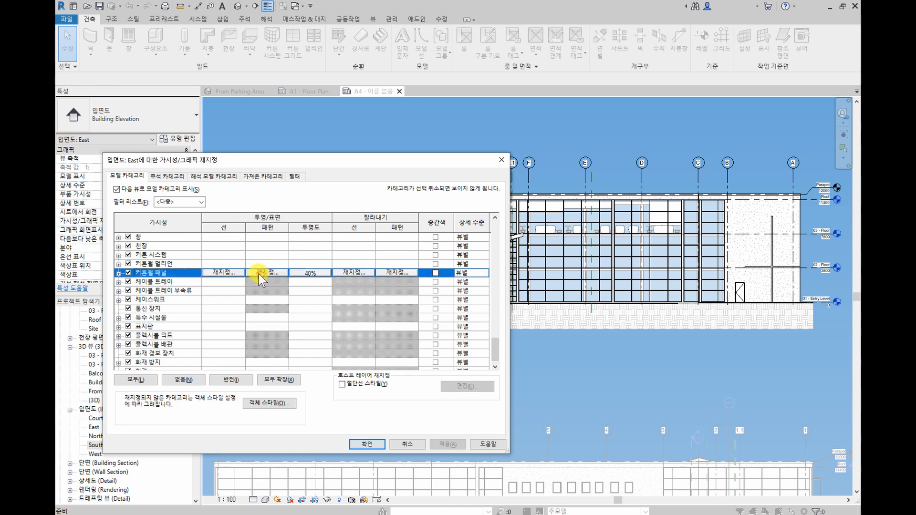
pyautogui.click(259, 274)
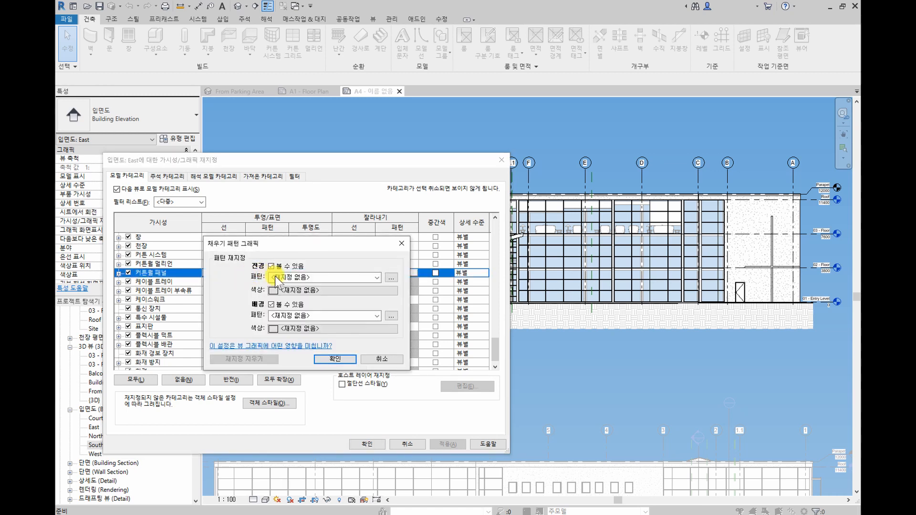
pyautogui.click(277, 277)
pyautogui.click(300, 289)
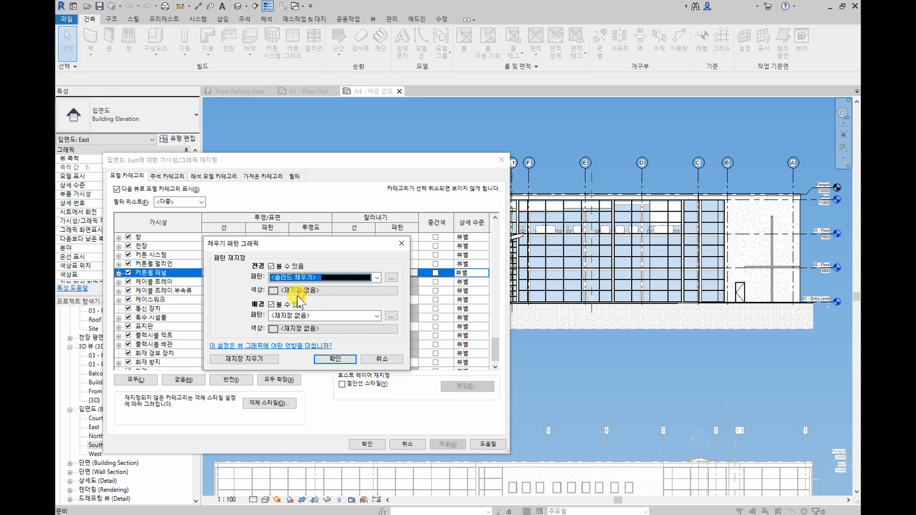
# Set the curtain panels' foreground pattern color to pale cyan RGB 227-251-253 and accept the East elevation's overrides
pyautogui.click(298, 290)
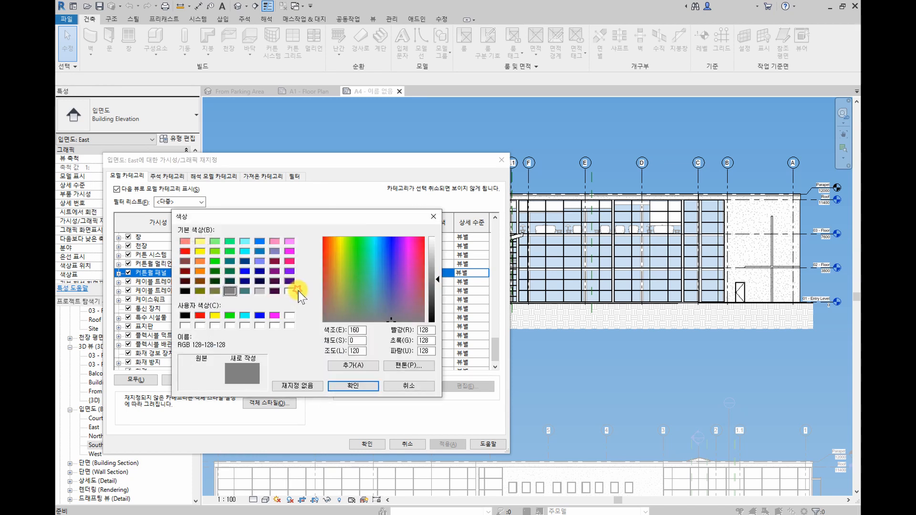
pyautogui.click(375, 246)
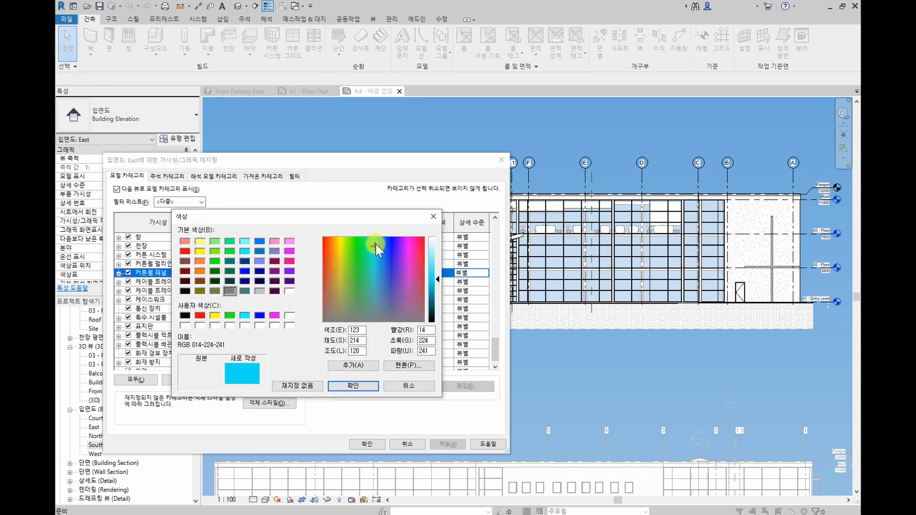
pyautogui.click(437, 271)
pyautogui.moveTo(437, 271); pyautogui.dragTo(436, 245)
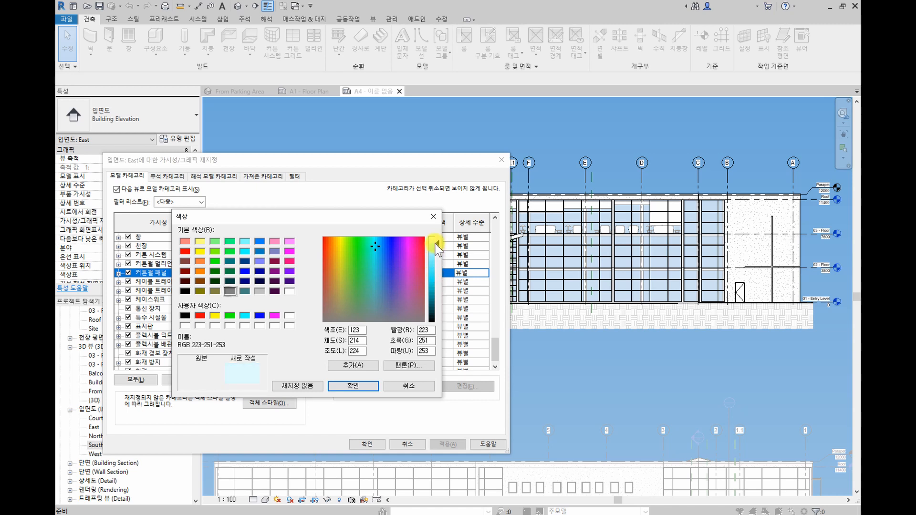
pyautogui.click(362, 386)
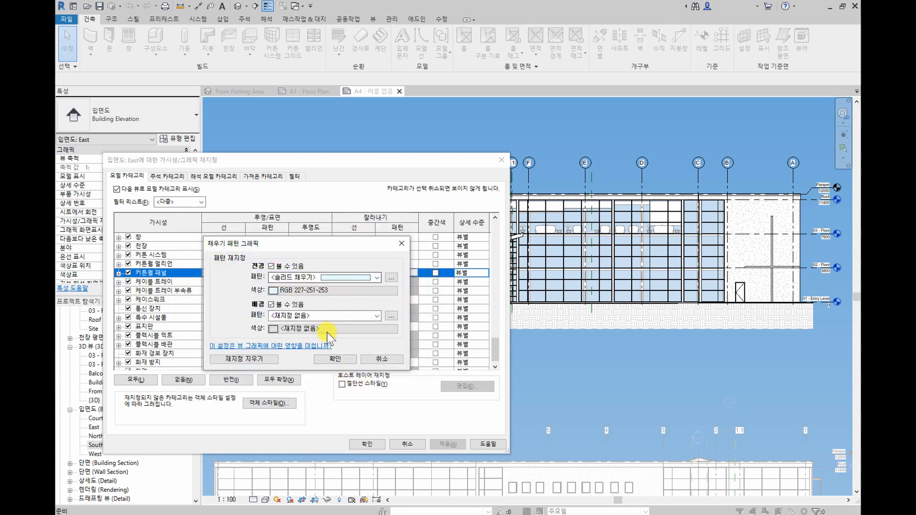
pyautogui.click(334, 358)
pyautogui.click(444, 445)
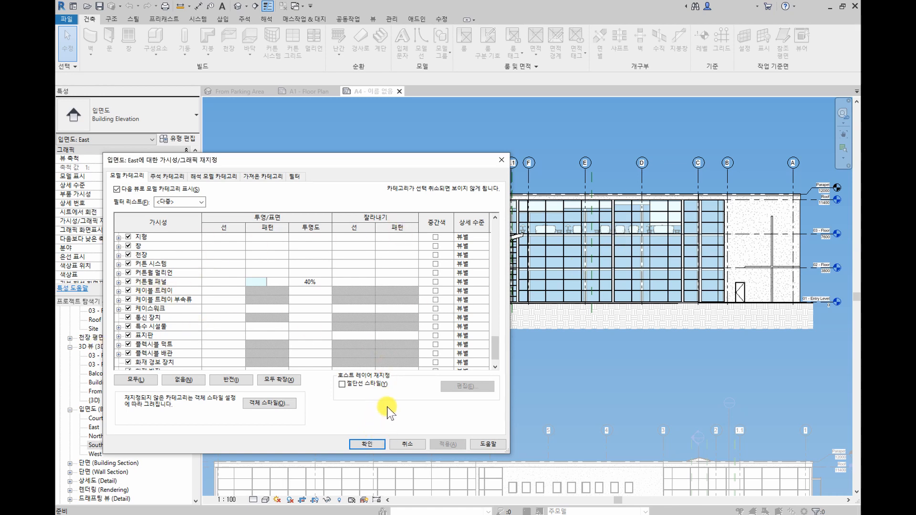
pyautogui.click(368, 445)
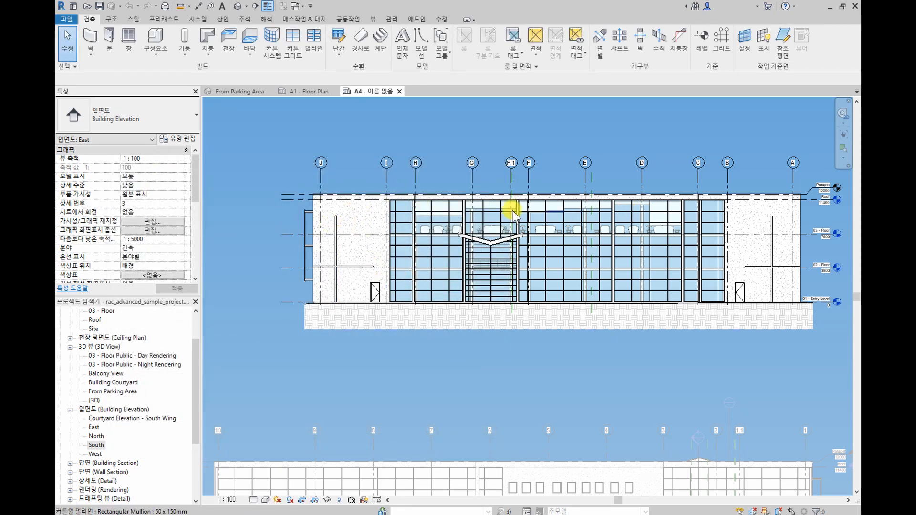
# Examine the East elevation's grid bubbles and their letters against the sky background
pyautogui.scroll(3, 325, 157)
pyautogui.scroll(4, 317, 172)
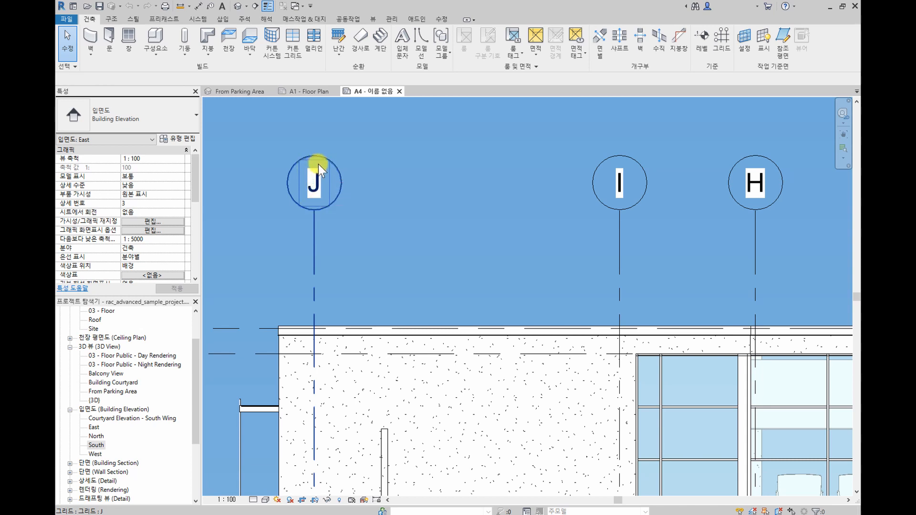
pyautogui.scroll(-6, 336, 192)
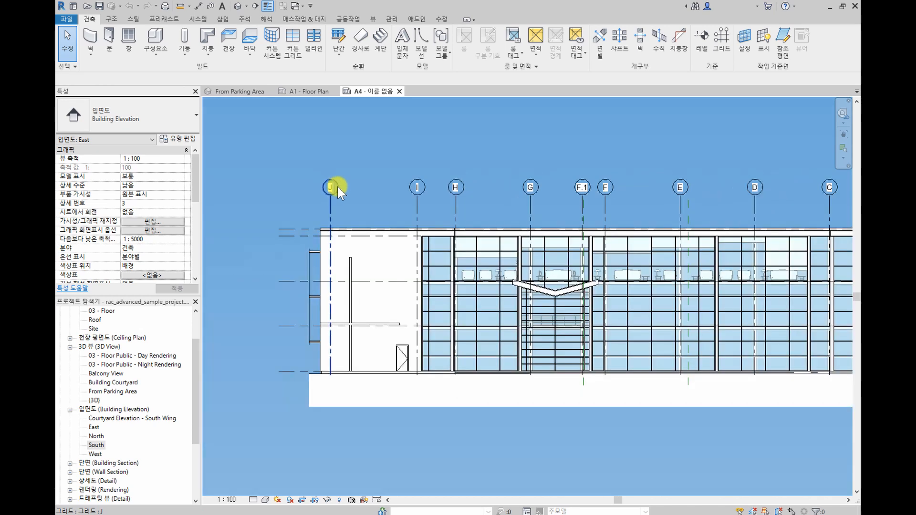
pyautogui.scroll(-3, 340, 191)
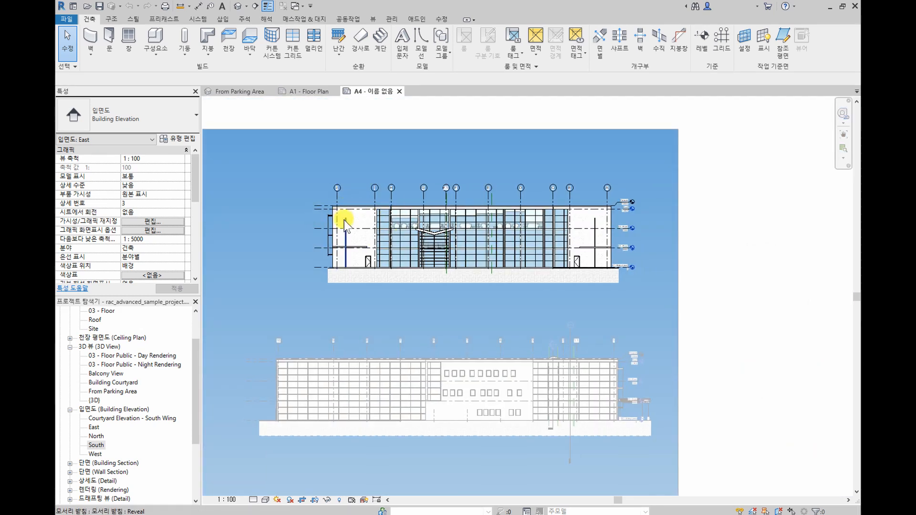
pyautogui.scroll(5, 345, 223)
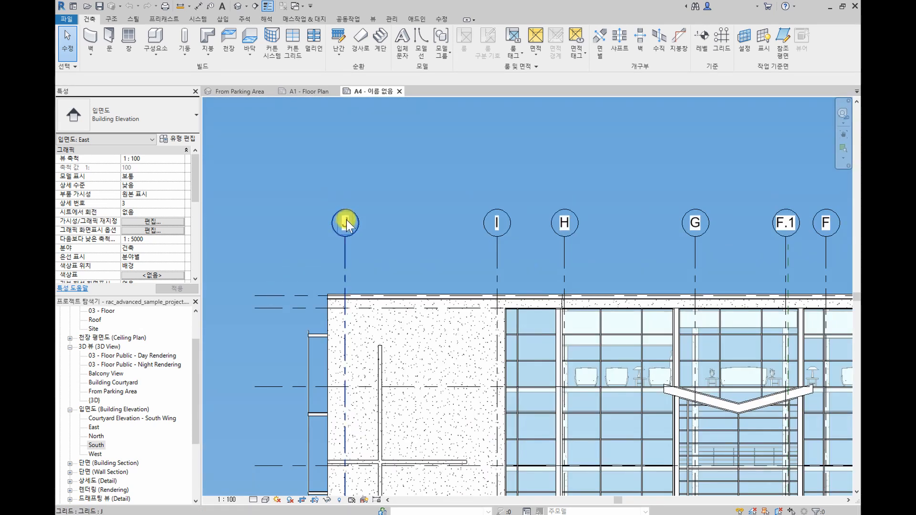
pyautogui.scroll(2, 346, 223)
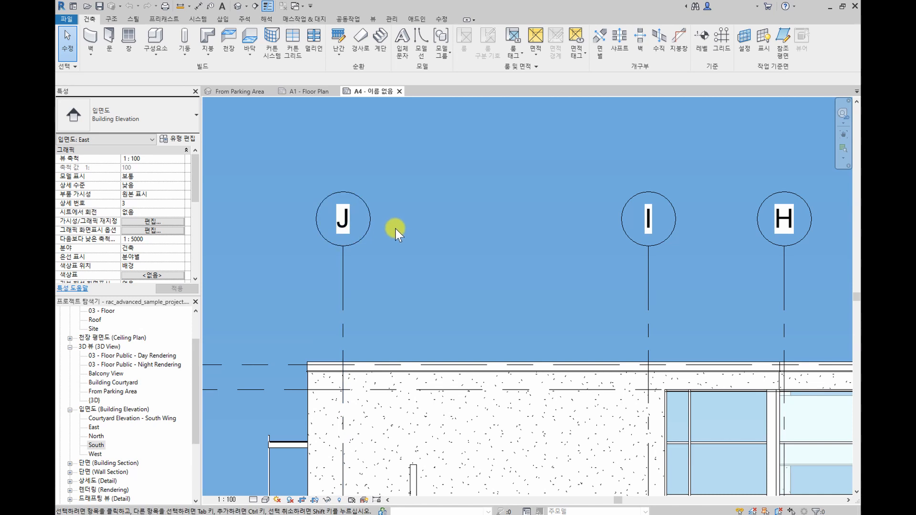
pyautogui.scroll(-2, 442, 225)
pyautogui.moveTo(456, 225); pyautogui.dragTo(446, 200, button='middle')
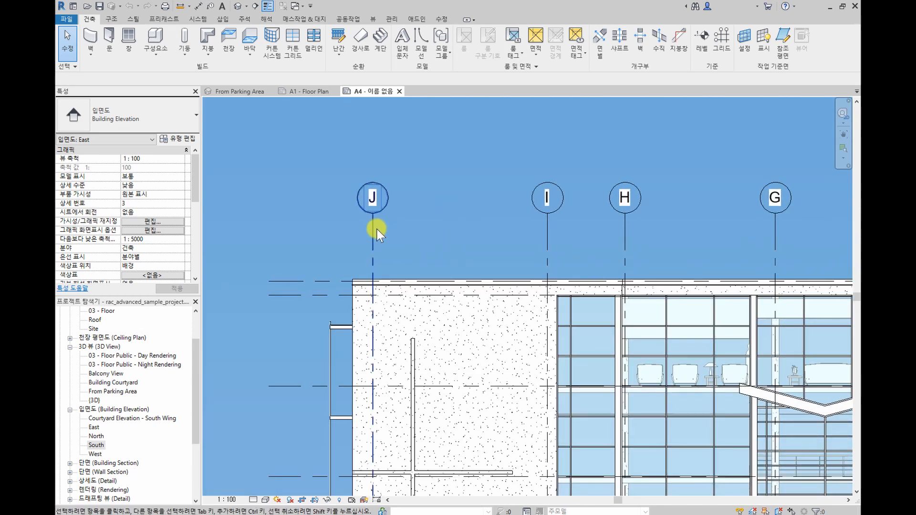
# Check which head symbol family grid J's type uses in its type properties
pyautogui.click(376, 228)
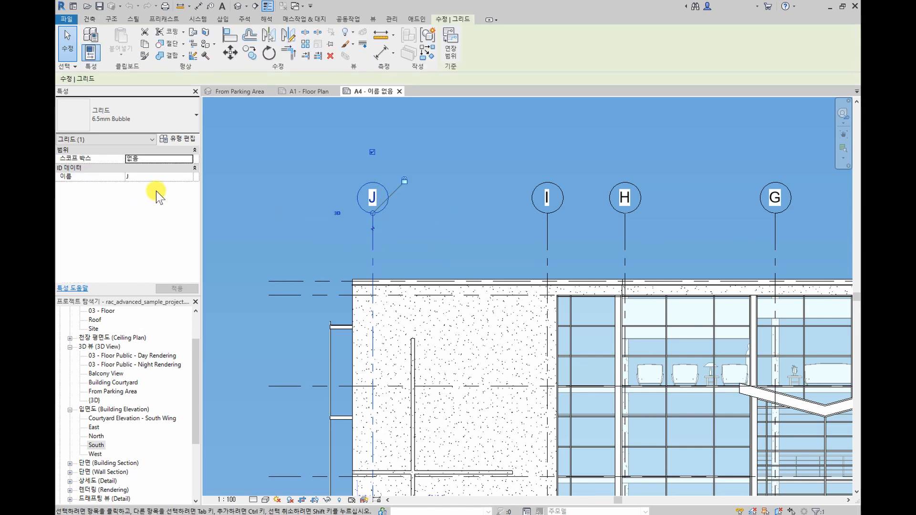
pyautogui.click(173, 138)
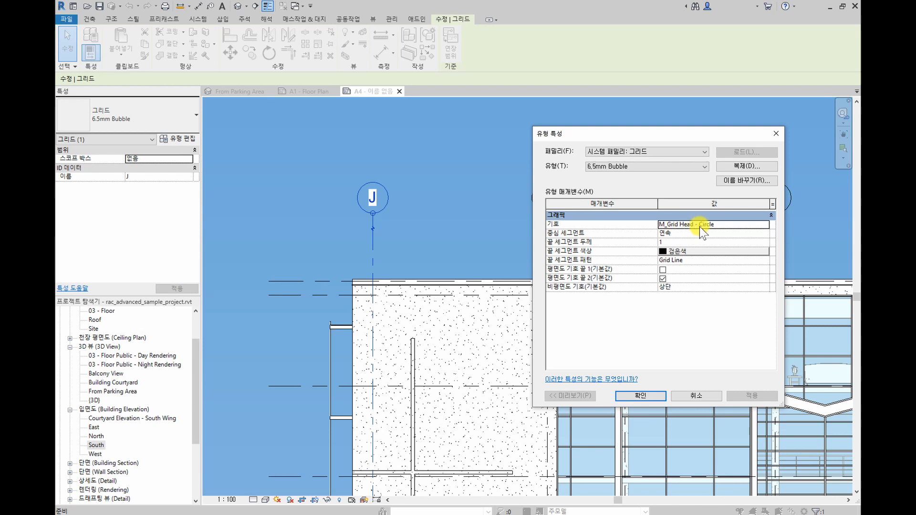
pyautogui.click(641, 396)
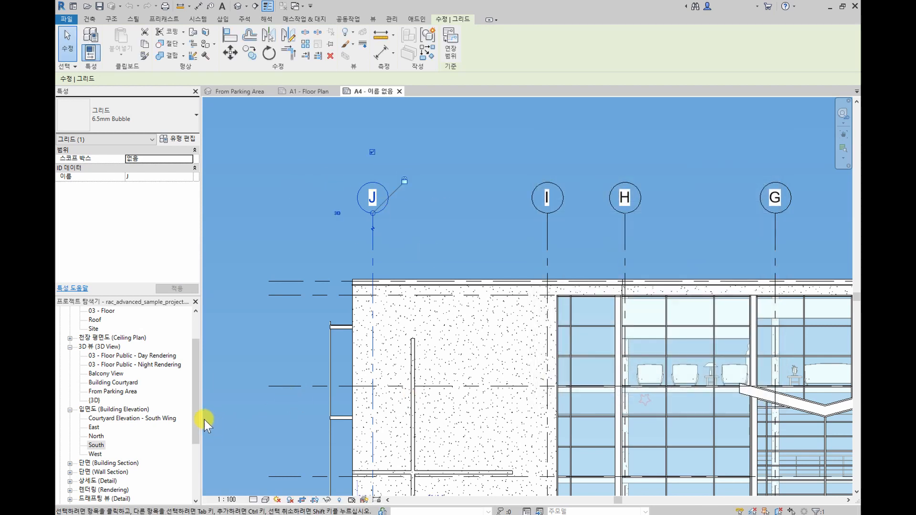
# Open the M_Grid Head - Circle family from the project's annotation symbol (주석 기호) families for editing
pyautogui.moveTo(195, 412); pyautogui.dragTo(192, 464)
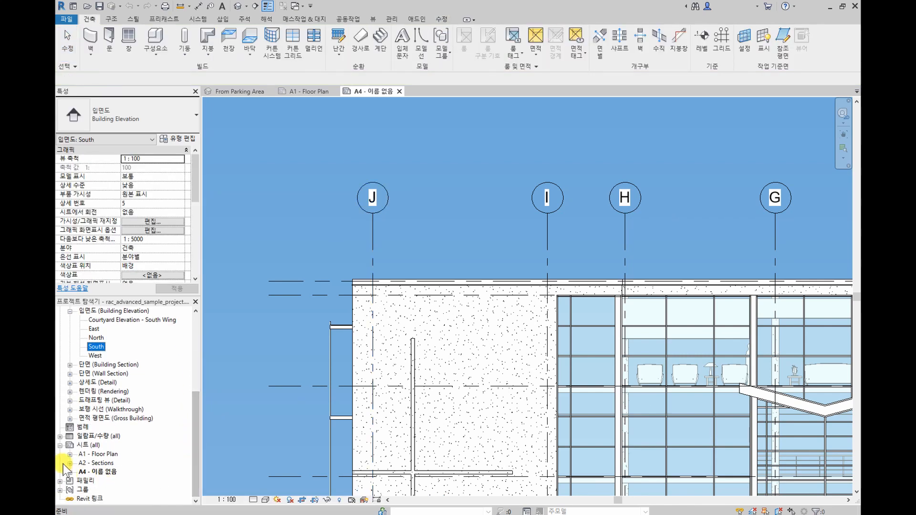
pyautogui.click(60, 481)
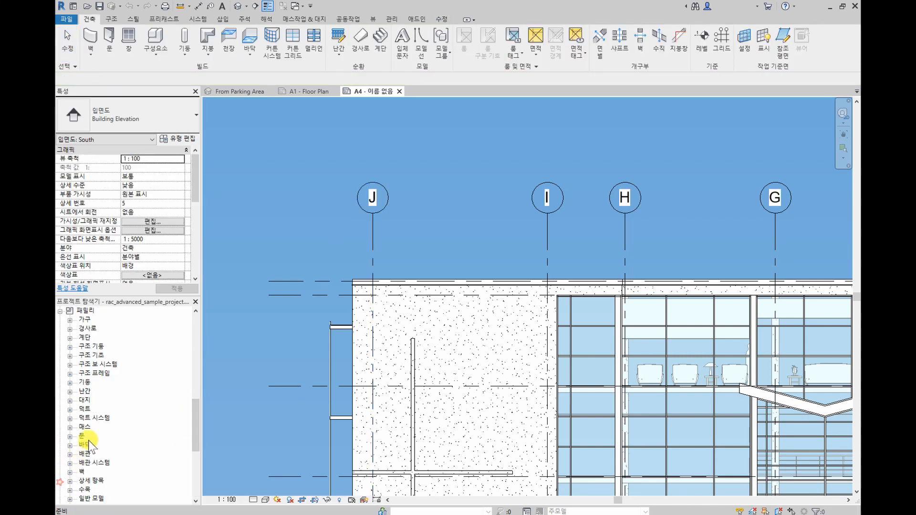
pyautogui.scroll(-3, 109, 353)
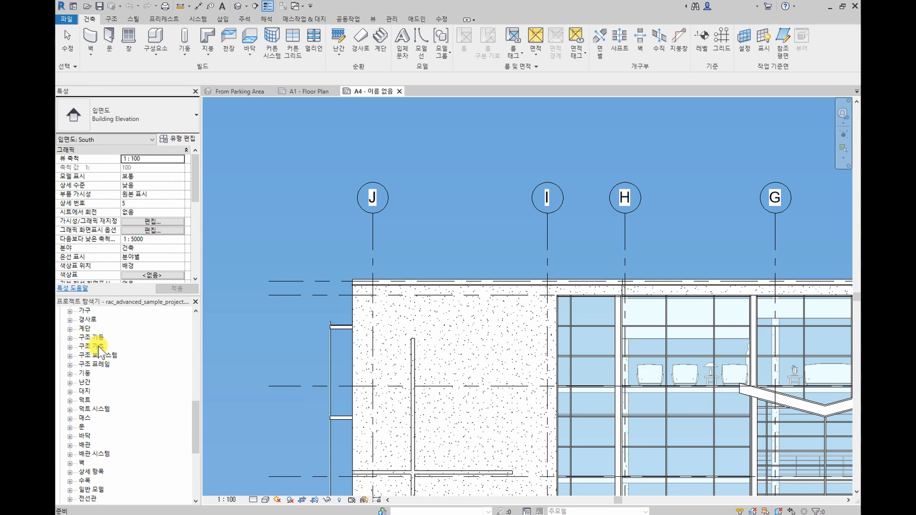
pyautogui.scroll(-2, 130, 359)
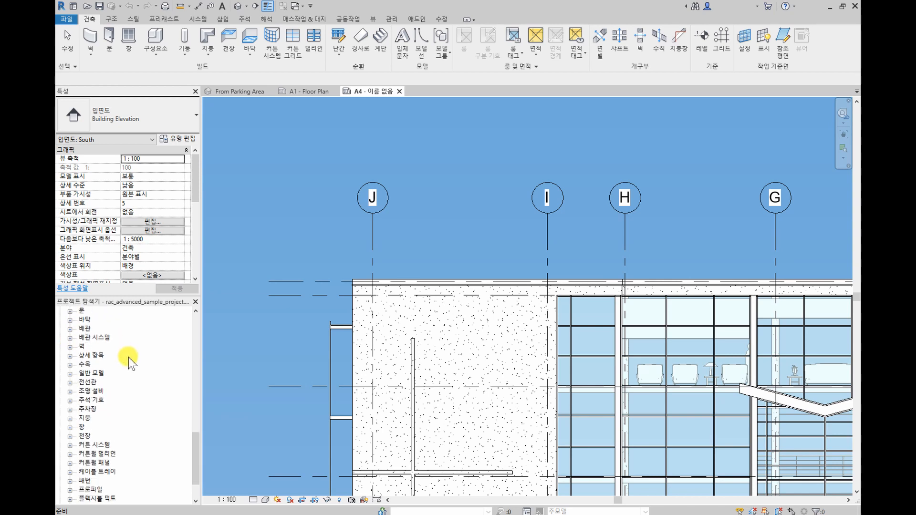
pyautogui.click(70, 400)
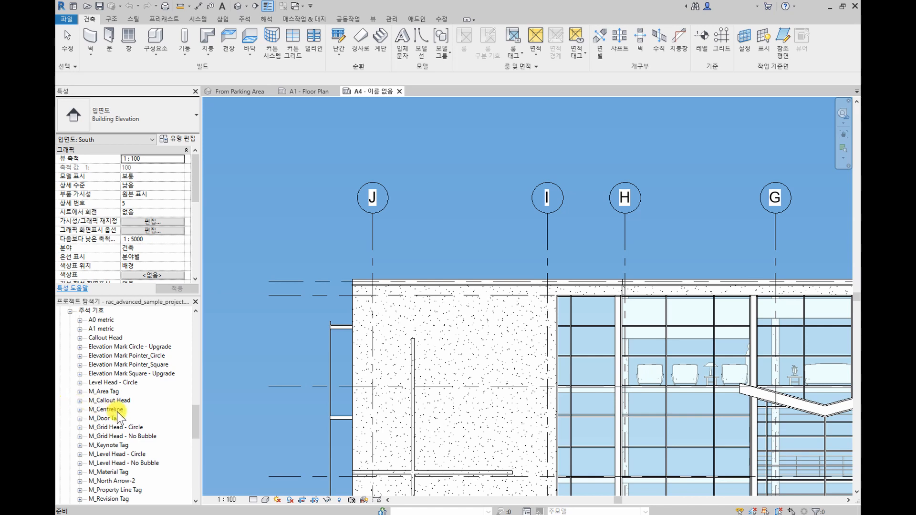
pyautogui.scroll(-1, 118, 414)
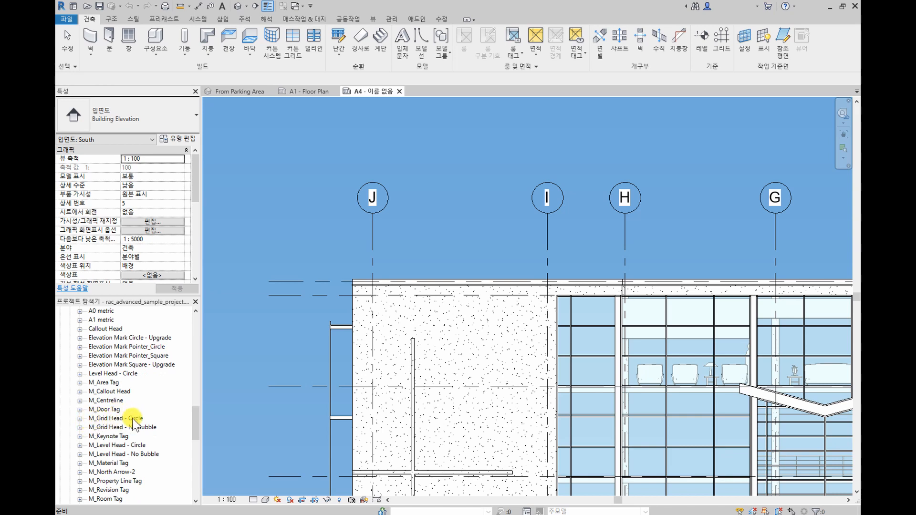
pyautogui.click(116, 419)
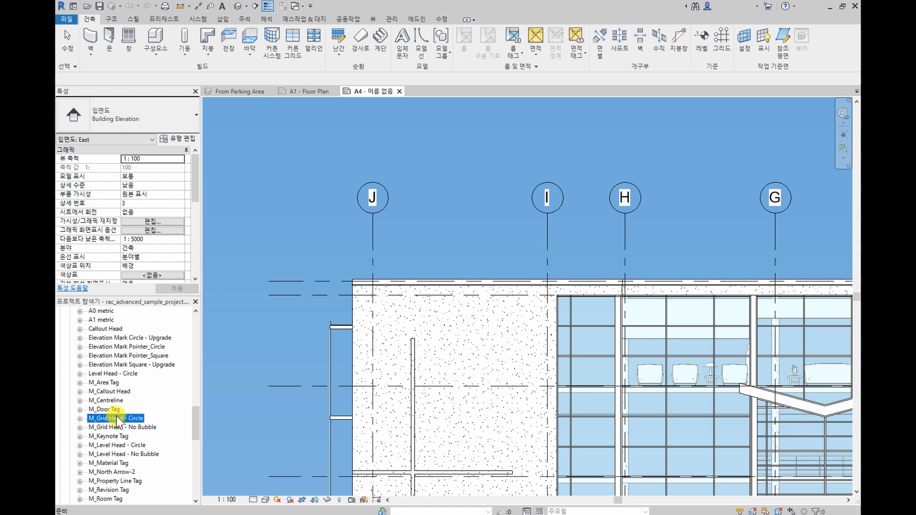
pyautogui.rightClick(117, 420)
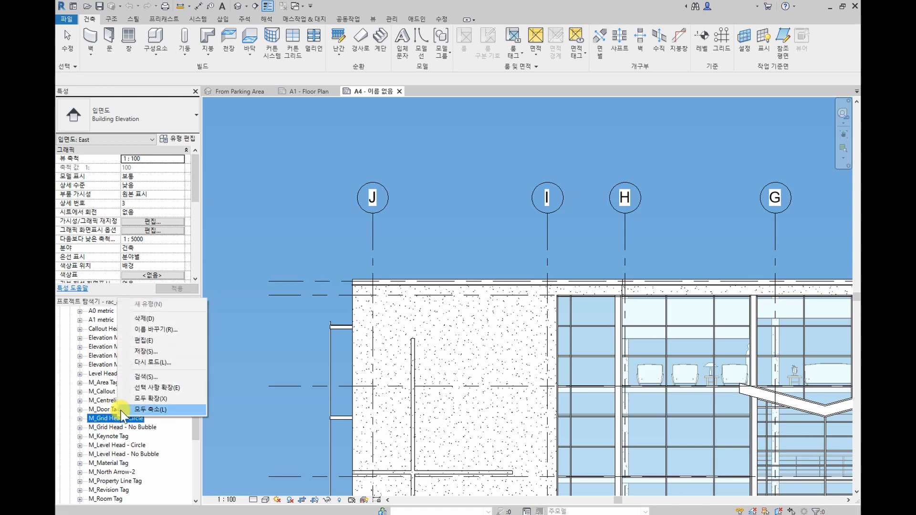
pyautogui.click(156, 342)
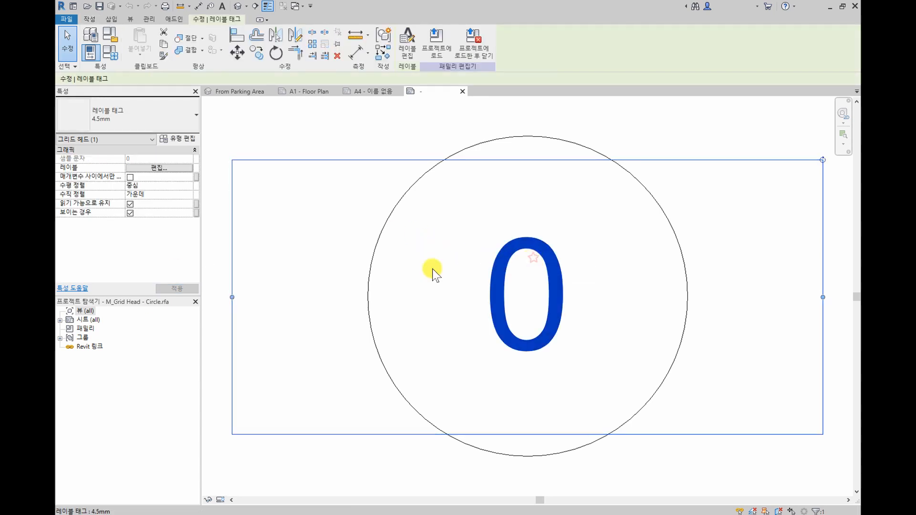
# Set the background of the grid head's 4.5mm label type to transparent (투명)
pyautogui.click(186, 139)
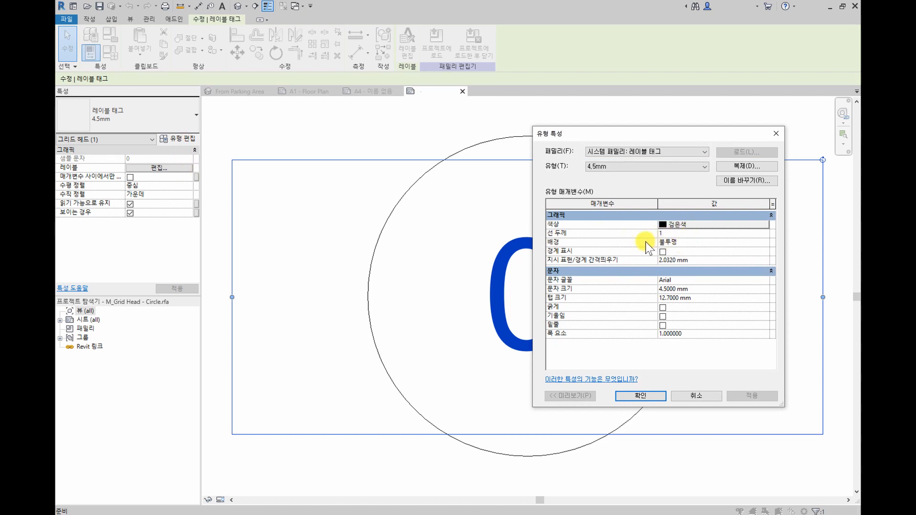
pyautogui.click(769, 244)
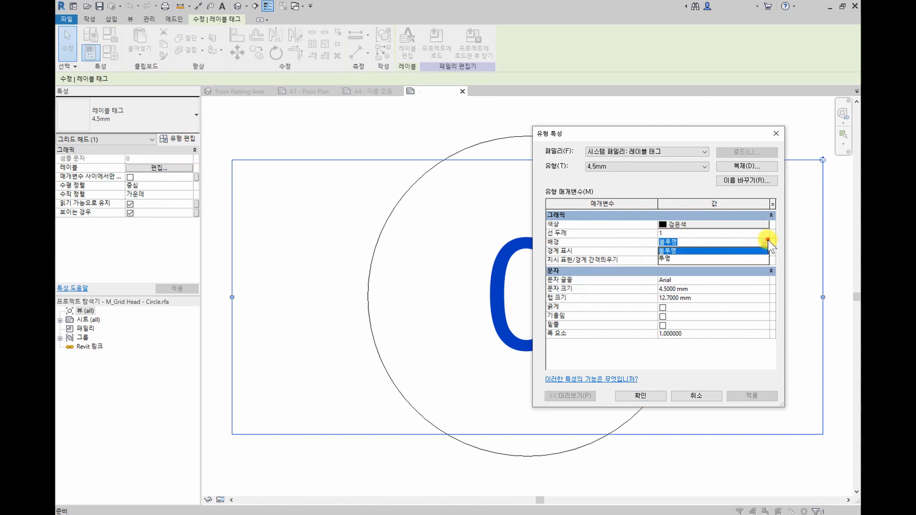
pyautogui.click(706, 258)
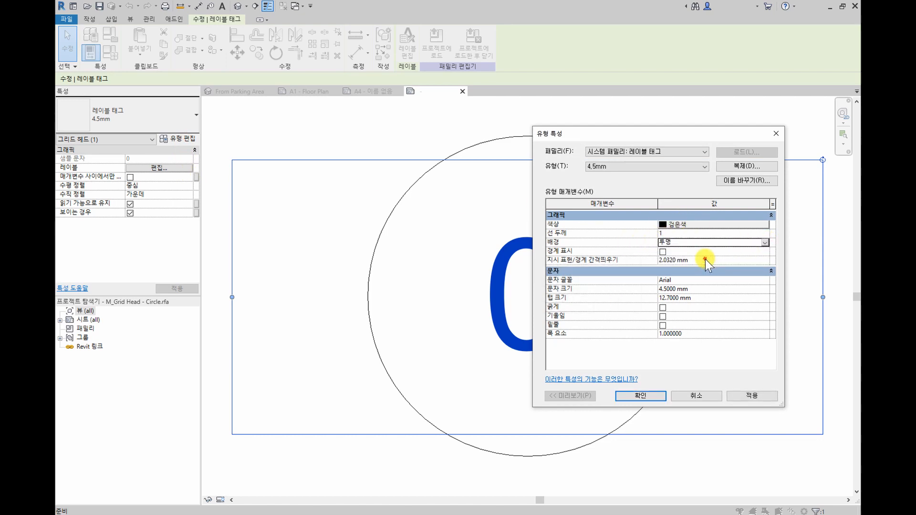
pyautogui.click(642, 396)
# Load the grid head family into the project and close it without saving the file, overwriting the existing version and its parameter values
pyautogui.click(483, 53)
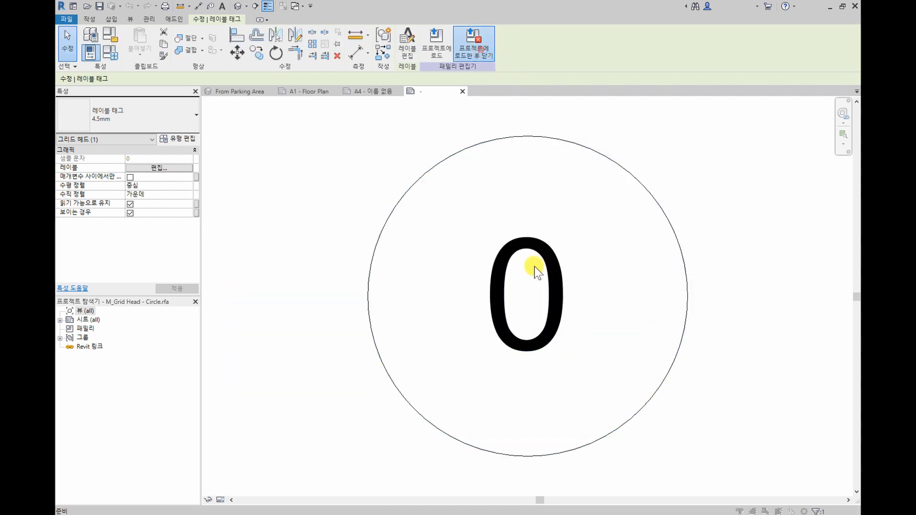
pyautogui.click(491, 270)
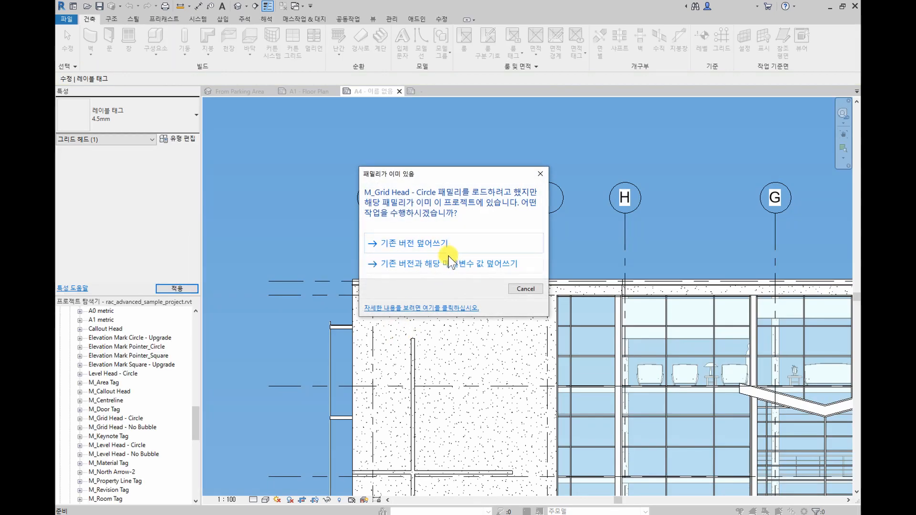
pyautogui.click(436, 263)
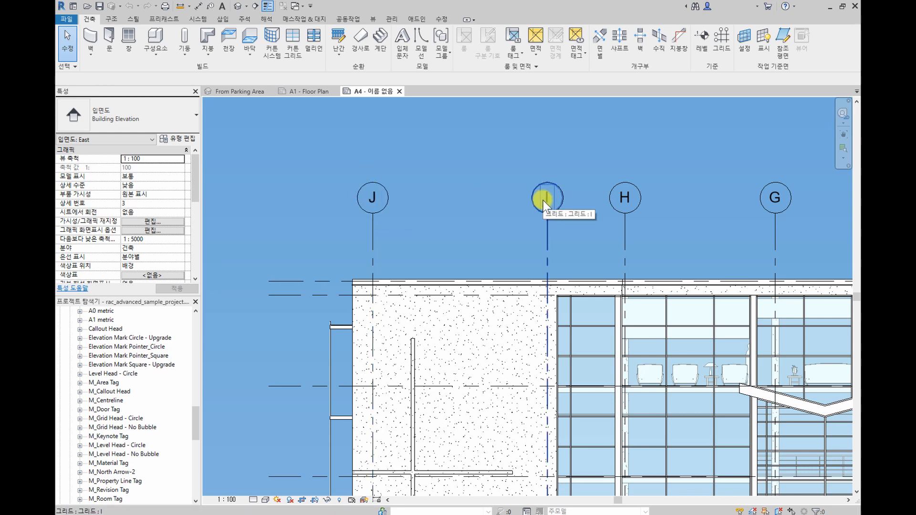
# Check which head symbol family the Parapet level's type uses in its type properties
pyautogui.scroll(-5, 466, 197)
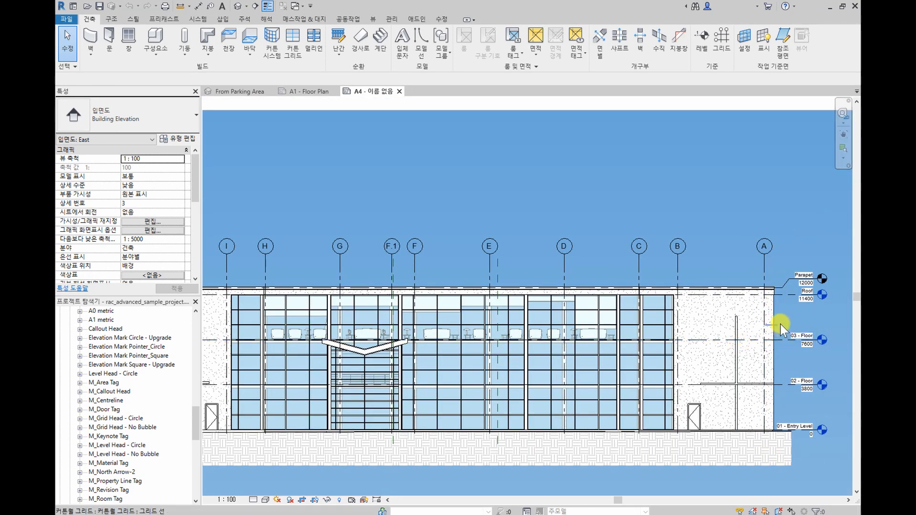
pyautogui.scroll(1, 745, 315)
pyautogui.scroll(3, 725, 281)
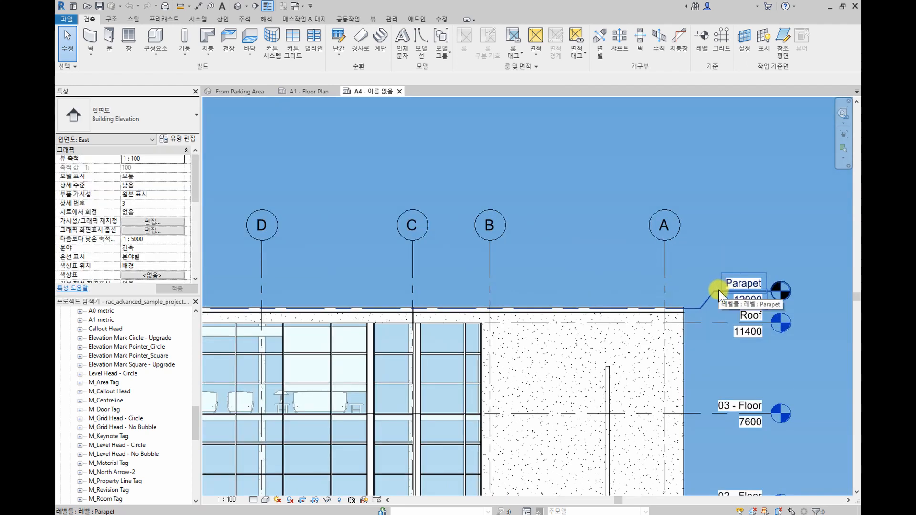
pyautogui.click(719, 290)
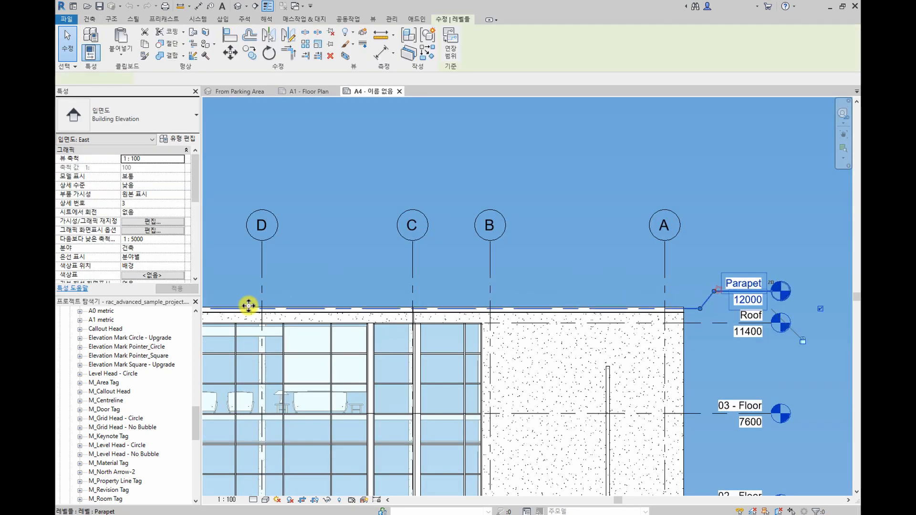
pyautogui.click(178, 138)
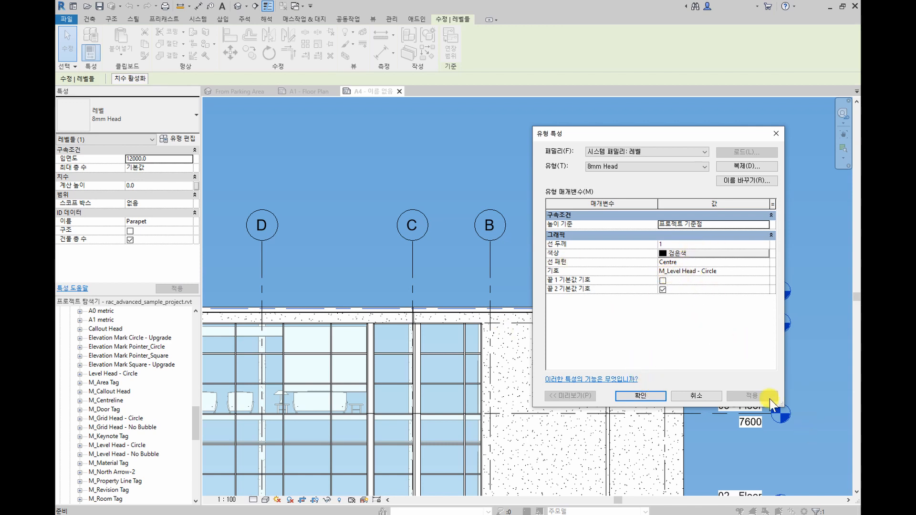
pyautogui.click(651, 399)
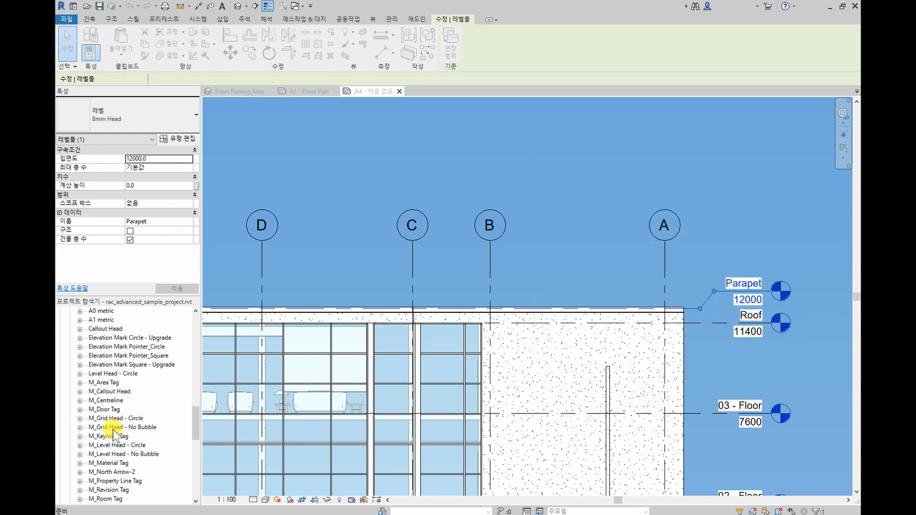
# Open the M_Level Head - Circle annotation family for editing
pyautogui.click(110, 445)
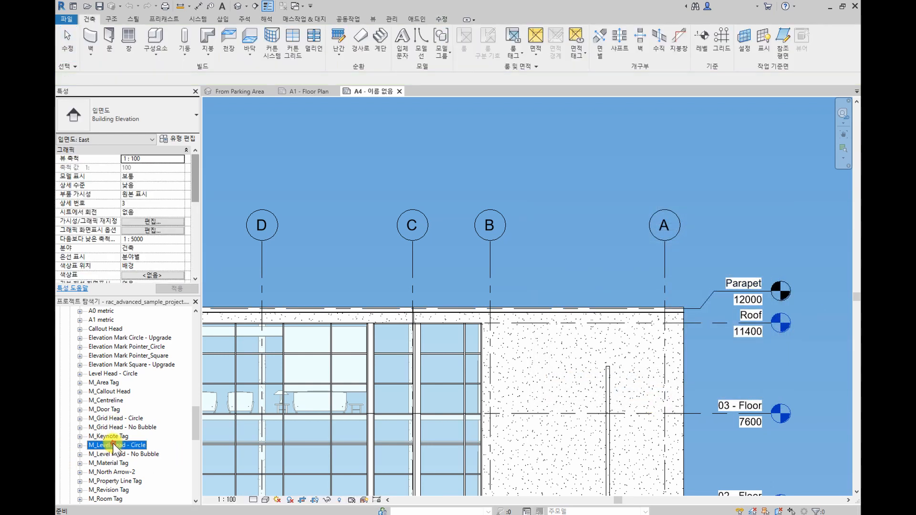
pyautogui.rightClick(112, 447)
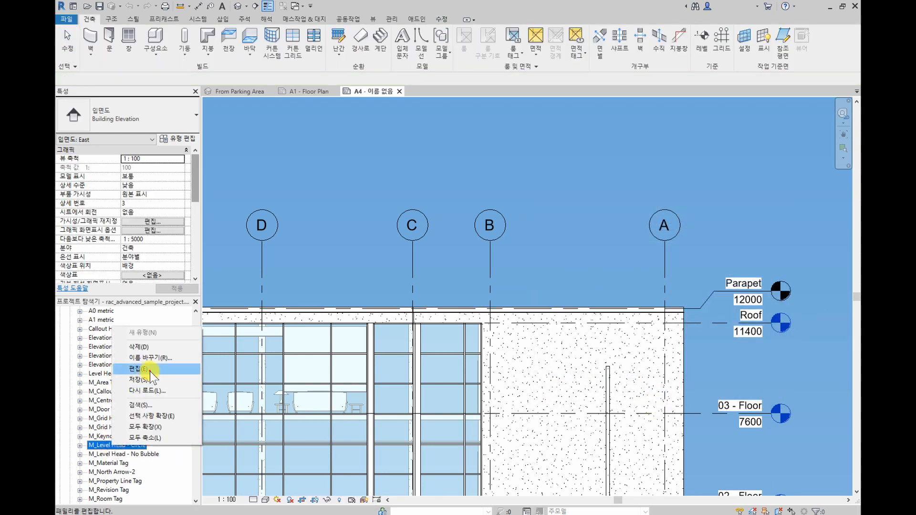
pyautogui.click(170, 370)
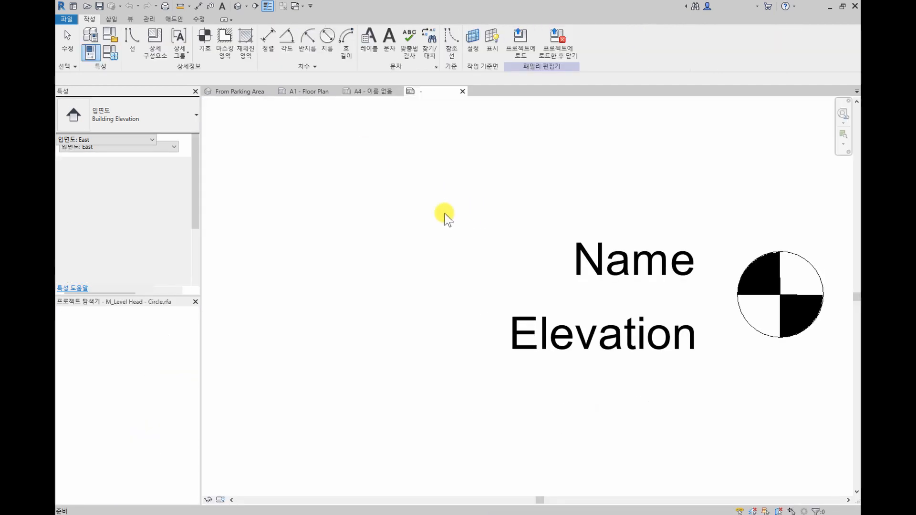
# Set the background of the 3mm label type shared by the Name and Elevation labels to transparent (투명)
pyautogui.click(630, 249)
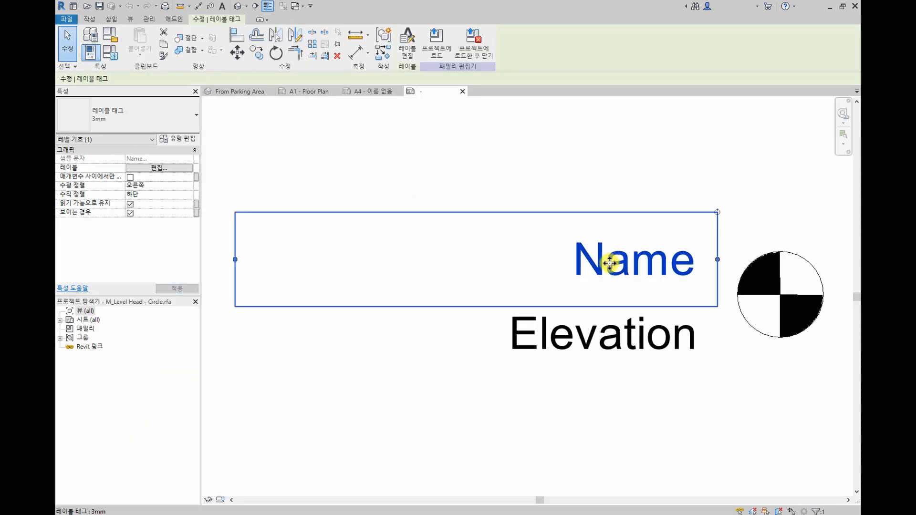
pyautogui.press('Escape')
pyautogui.keyDown('ctrl'); pyautogui.click(421, 340); pyautogui.keyUp('ctrl')
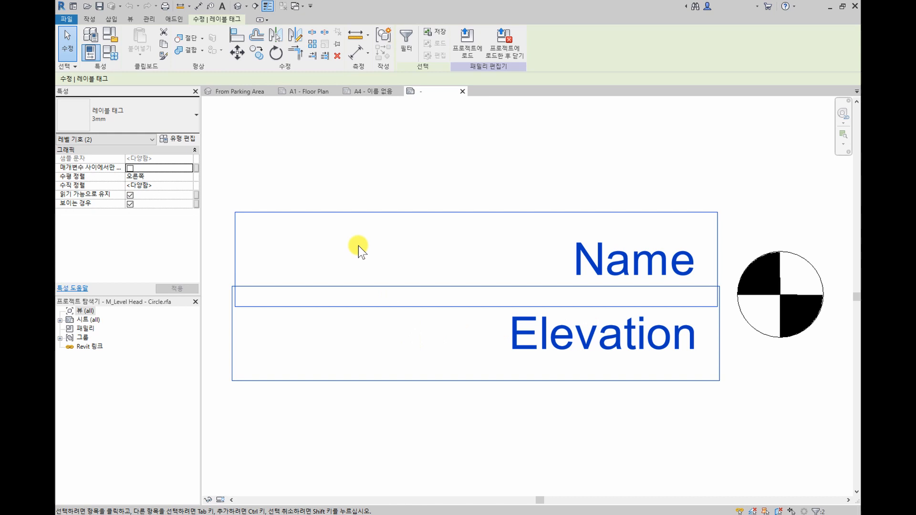
pyautogui.click(184, 139)
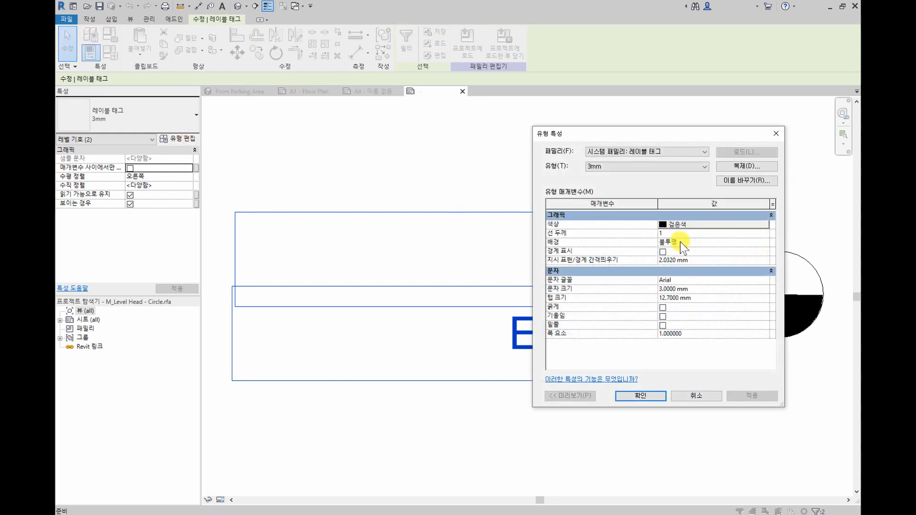
pyautogui.click(763, 243)
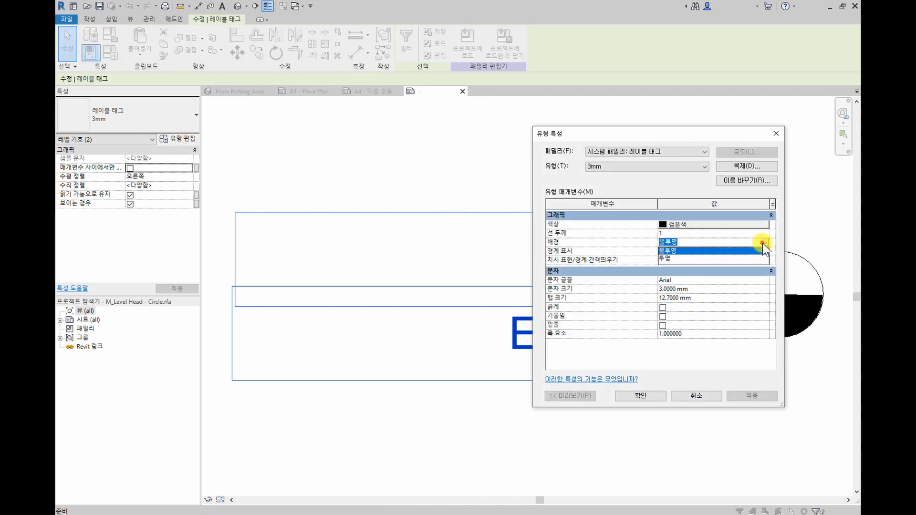
pyautogui.click(674, 259)
pyautogui.click(642, 395)
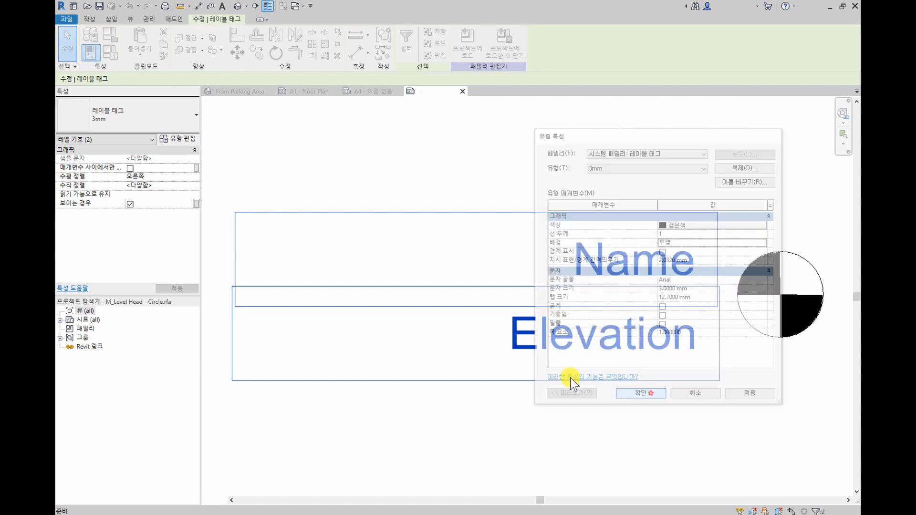
# Load the level head family into the project and close it without saving the file, overwriting the existing version and its parameter values
pyautogui.click(513, 47)
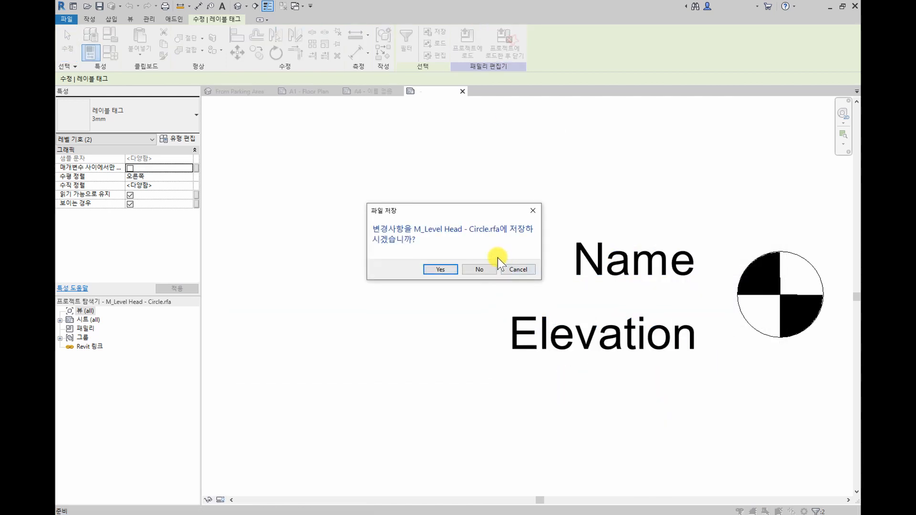
pyautogui.click(478, 270)
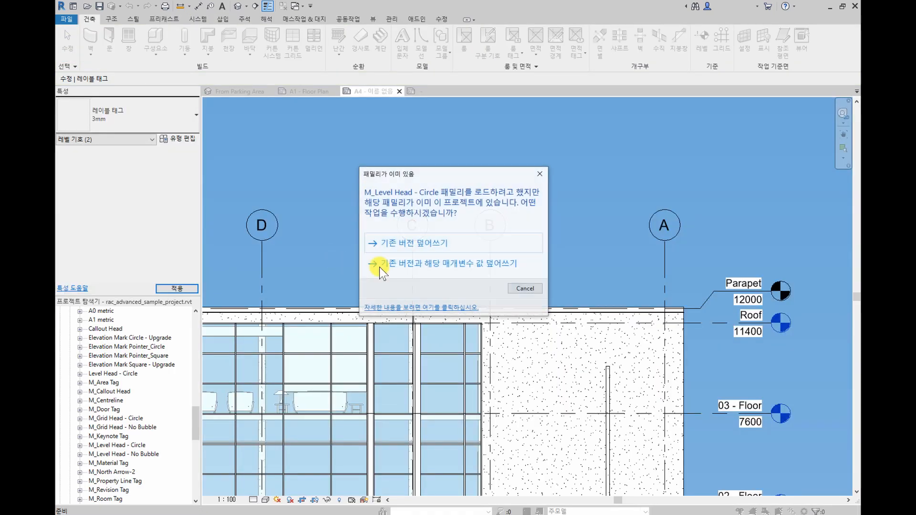
pyautogui.click(485, 264)
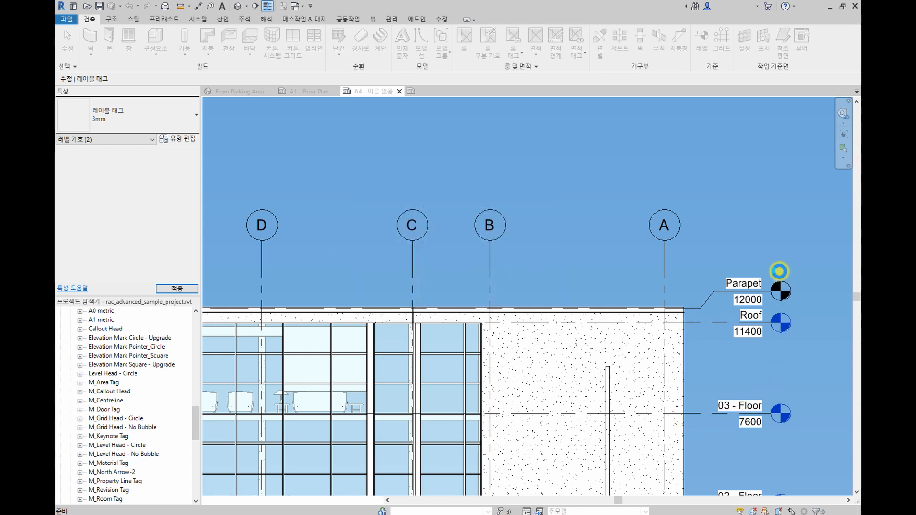
pyautogui.press('Escape')
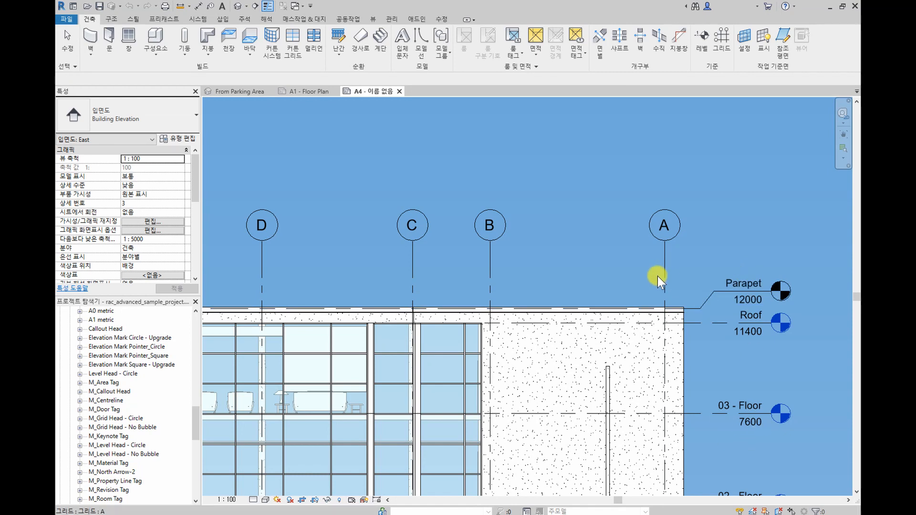
# Create a view template named Elevation New from the active East elevation view
pyautogui.scroll(-3, 658, 296)
pyautogui.scroll(-3, 657, 296)
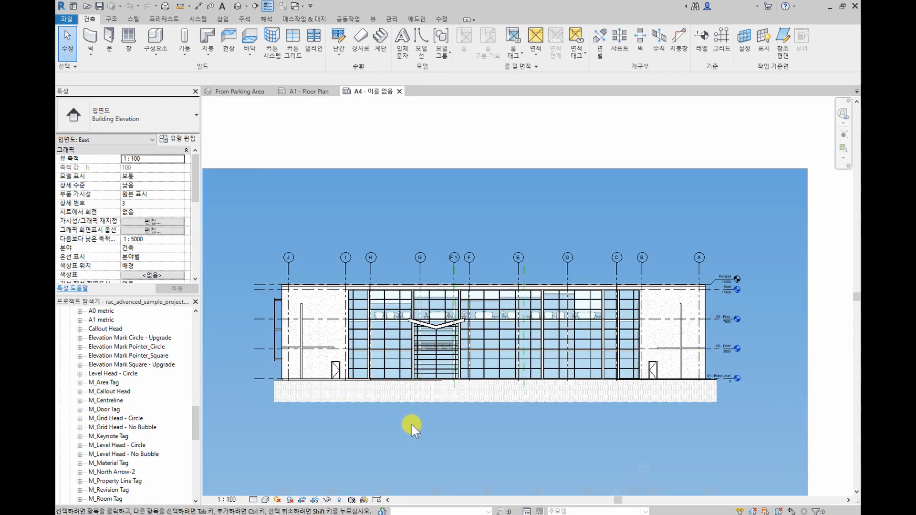
pyautogui.moveTo(438, 421); pyautogui.dragTo(473, 408, button='middle')
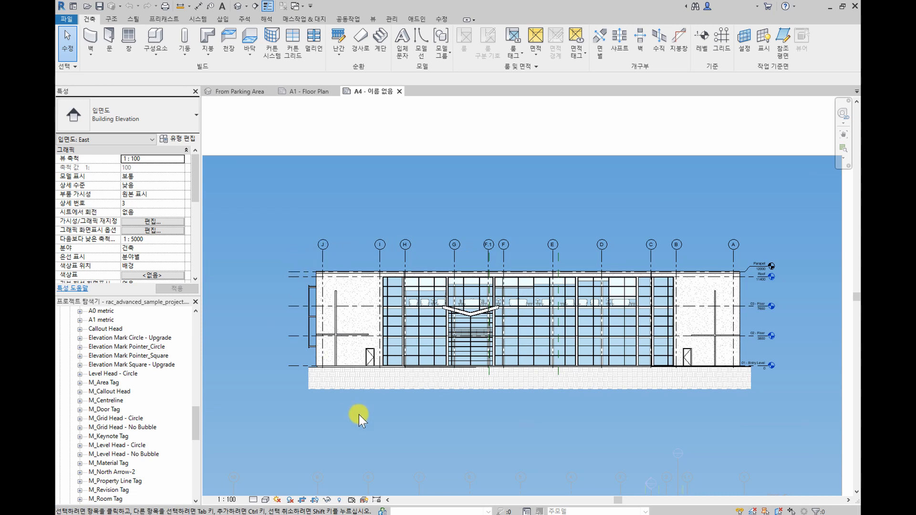
pyautogui.scroll(-2, 471, 316)
pyautogui.moveTo(472, 316); pyautogui.dragTo(500, 165, button='middle')
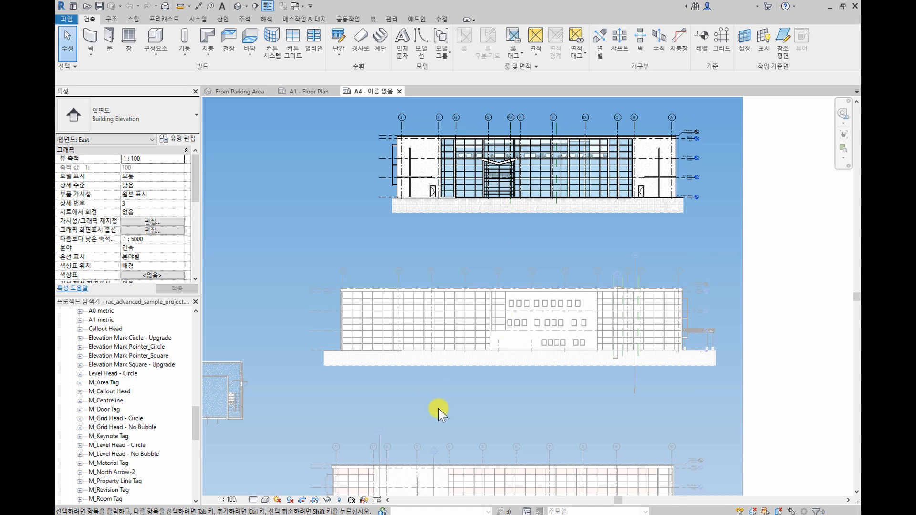
pyautogui.moveTo(494, 241); pyautogui.dragTo(489, 191, button='middle')
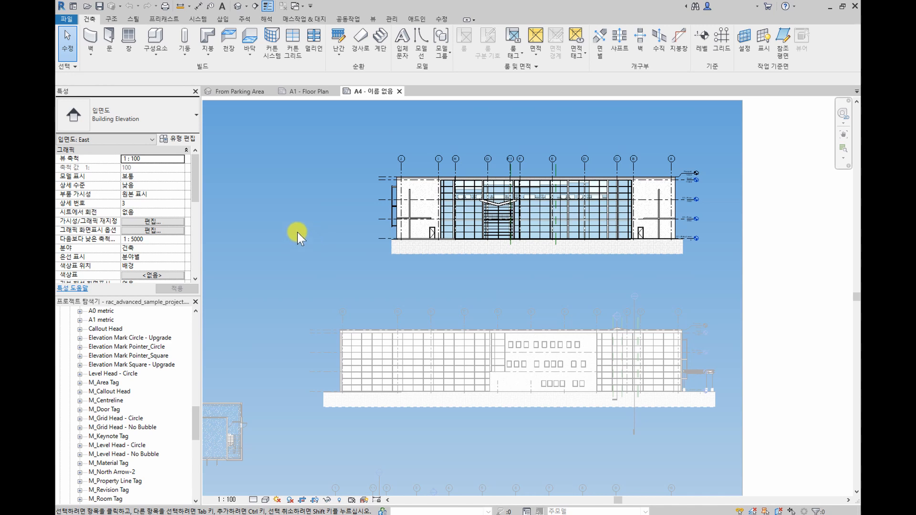
pyautogui.click(377, 19)
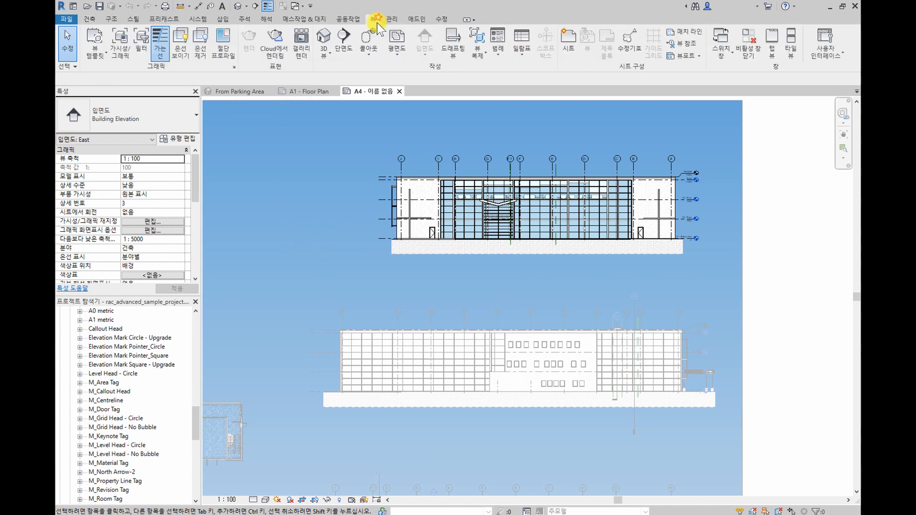
pyautogui.click(93, 50)
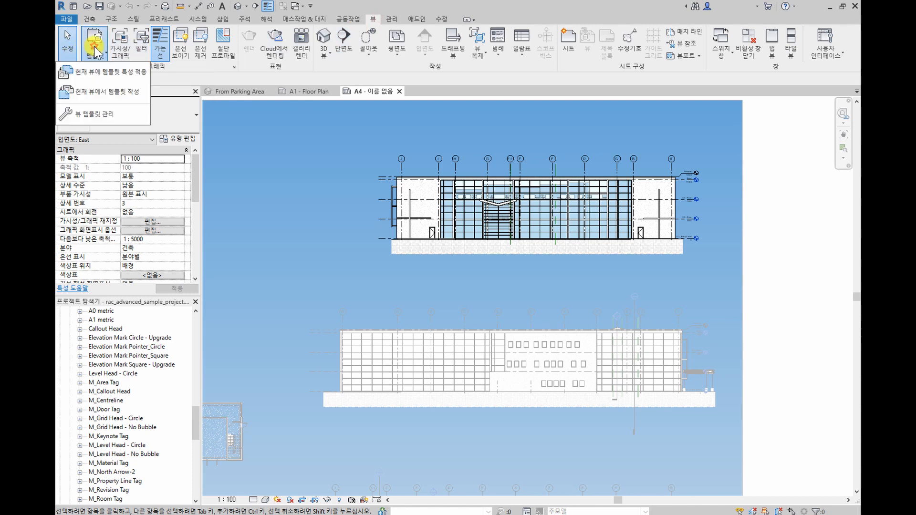
pyautogui.click(113, 91)
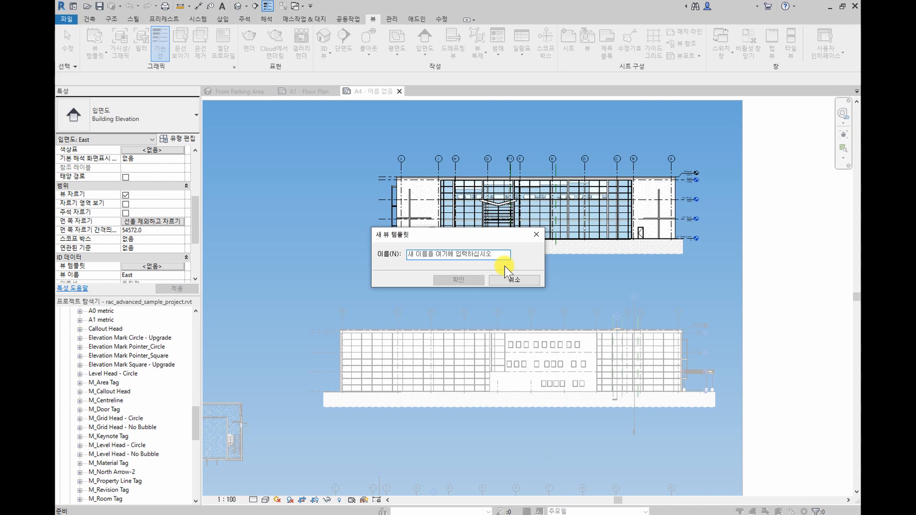
pyautogui.write('Elevation New')
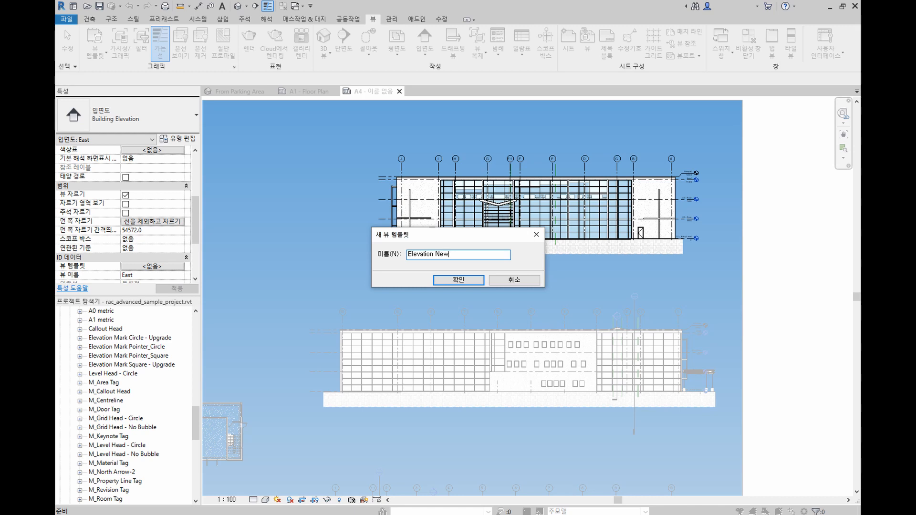
pyautogui.press('Return')
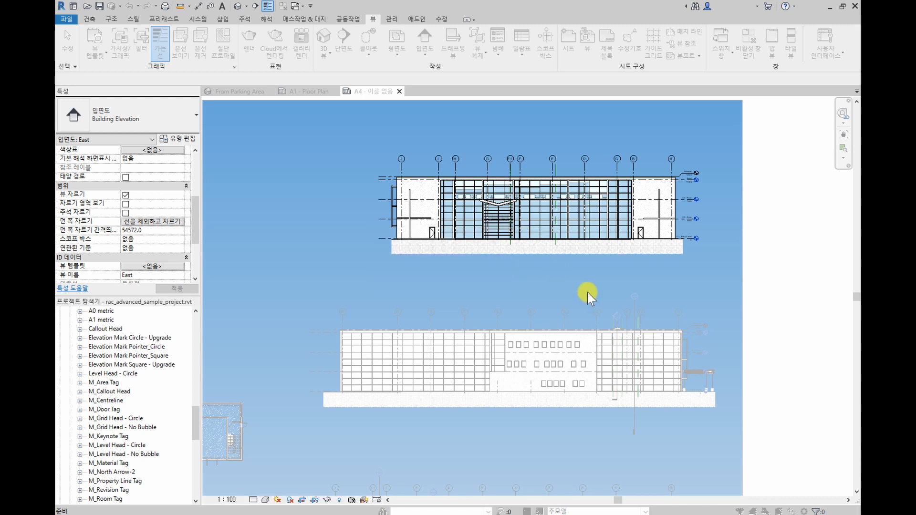
# Exclude depth cueing (깊이 큐) and far clipping (먼 쪽 자르기) from the Elevation New template and accept its settings
pyautogui.scroll(-2, 531, 290)
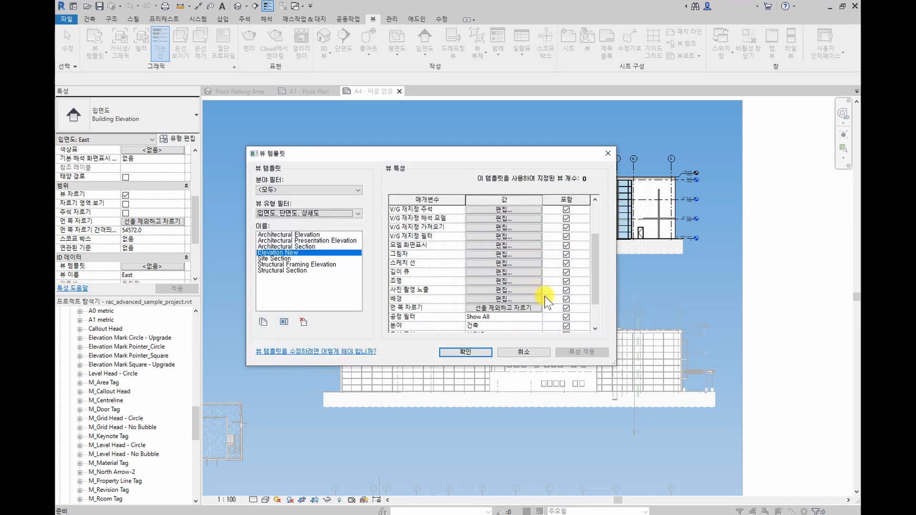
pyautogui.click(566, 273)
pyautogui.scroll(-1, 566, 275)
pyautogui.click(566, 281)
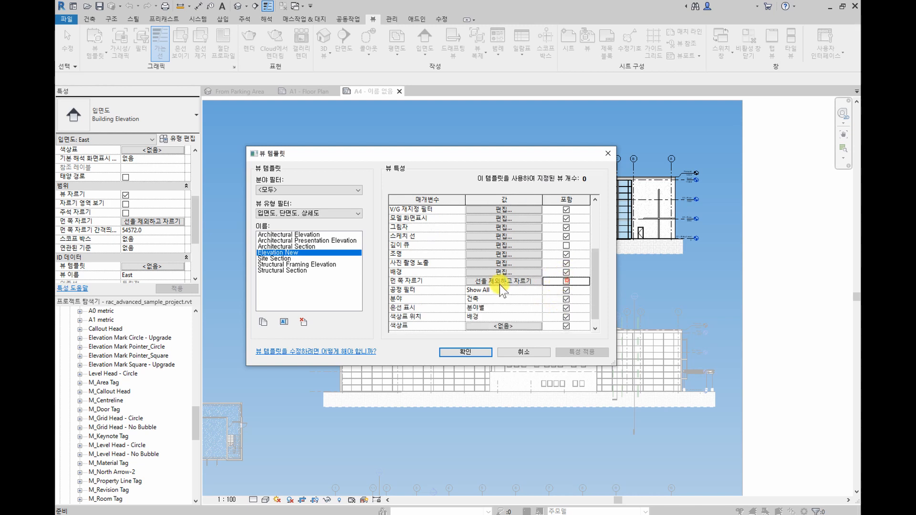
pyautogui.scroll(3, 501, 287)
pyautogui.scroll(-2, 480, 269)
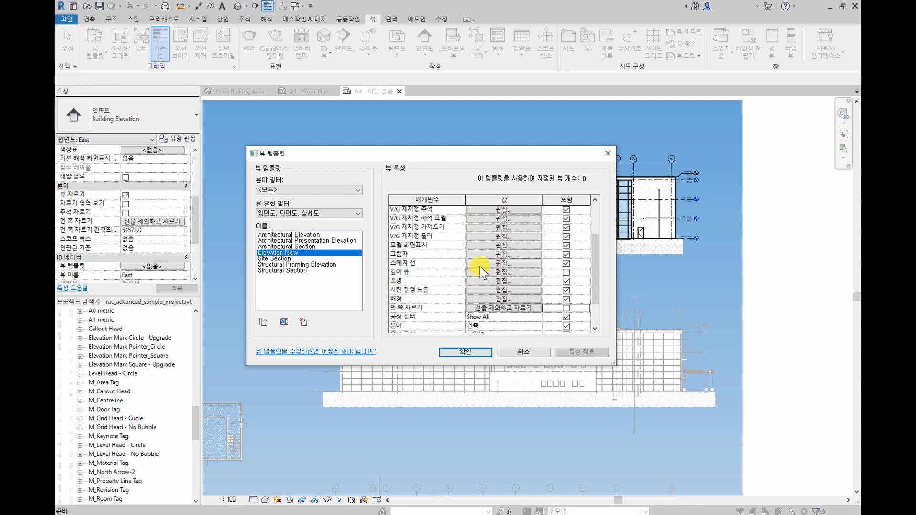
pyautogui.scroll(-2, 481, 270)
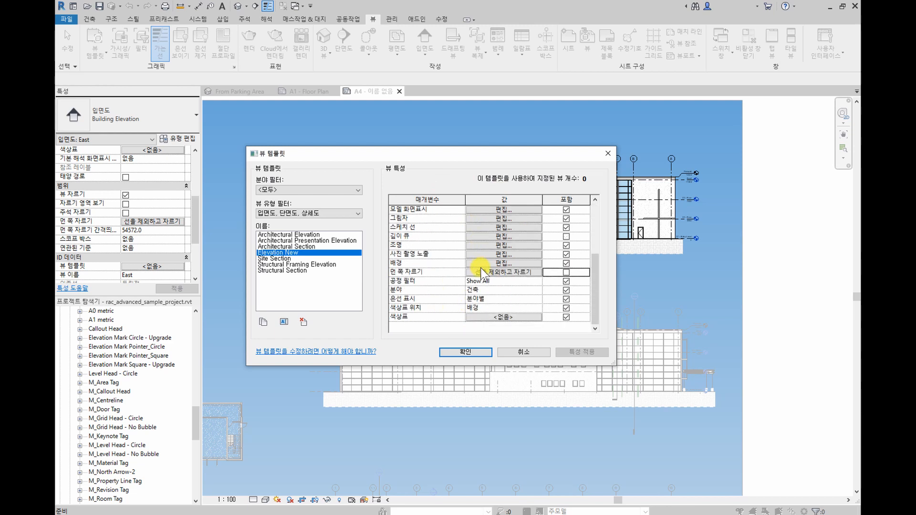
pyautogui.click(479, 356)
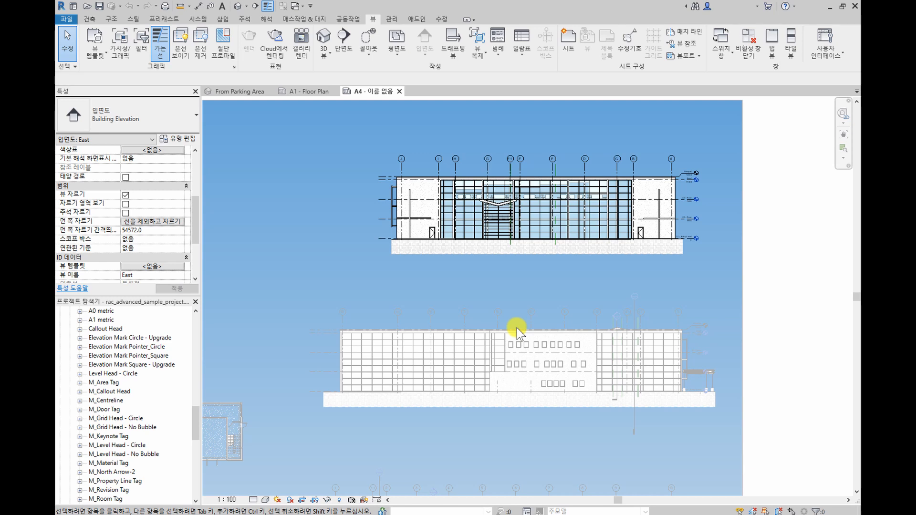
# Deactivate the East elevation view on the sheet and activate the North elevation viewport beneath it
pyautogui.rightClick(363, 214)
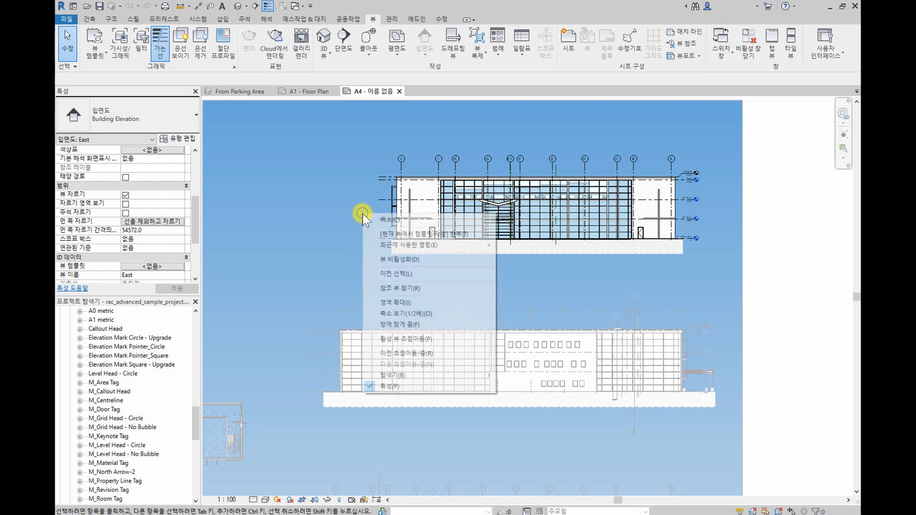
pyautogui.click(393, 260)
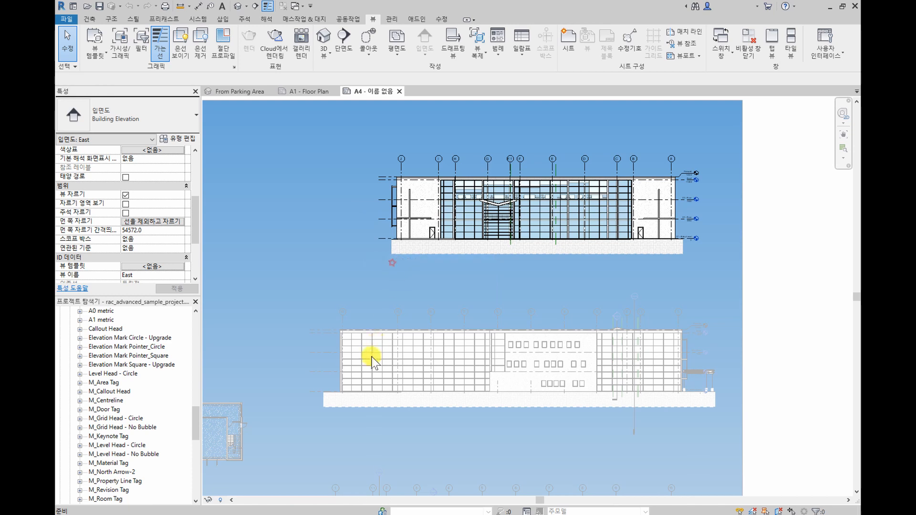
pyautogui.doubleClick(370, 428)
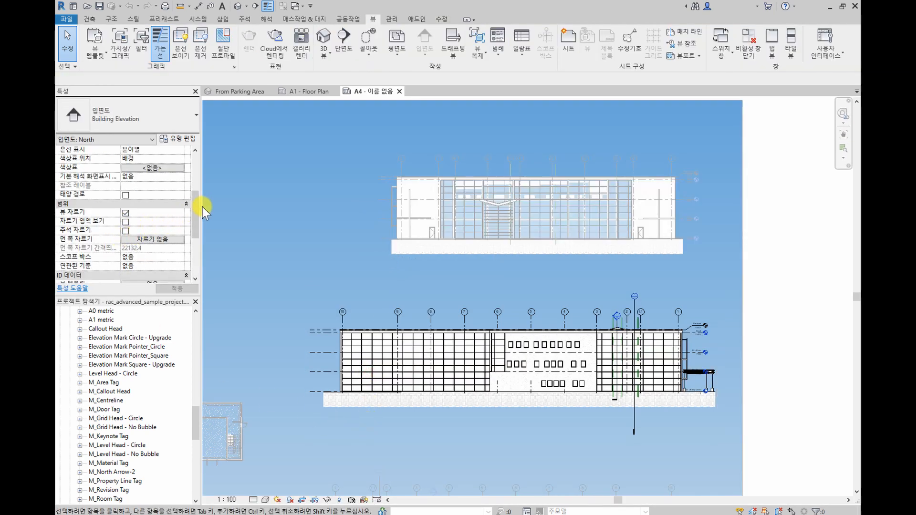
# Assign the Elevation New view template to the North elevation view
pyautogui.scroll(-3, 196, 215)
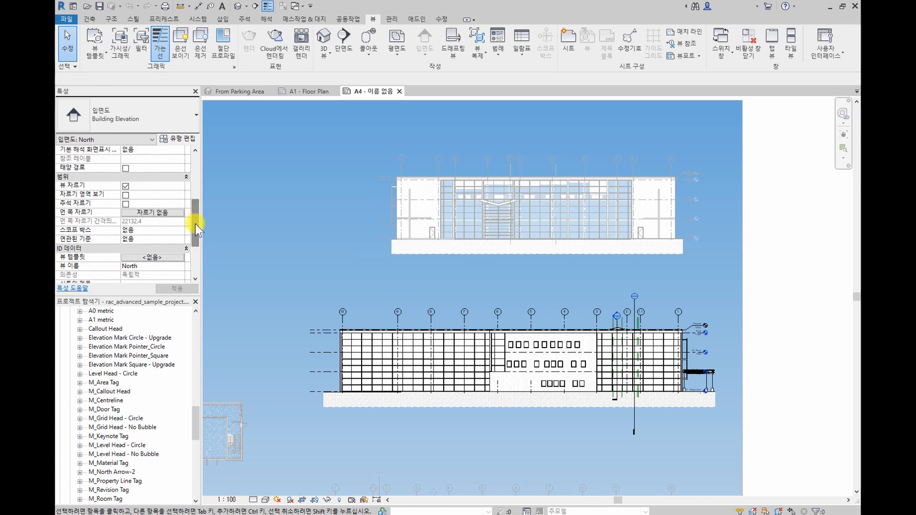
pyautogui.scroll(-3, 198, 239)
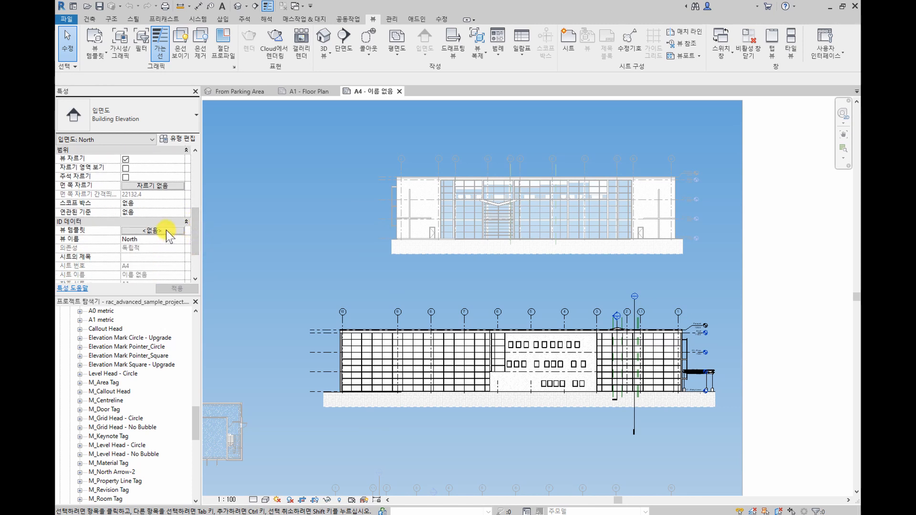
pyautogui.click(167, 230)
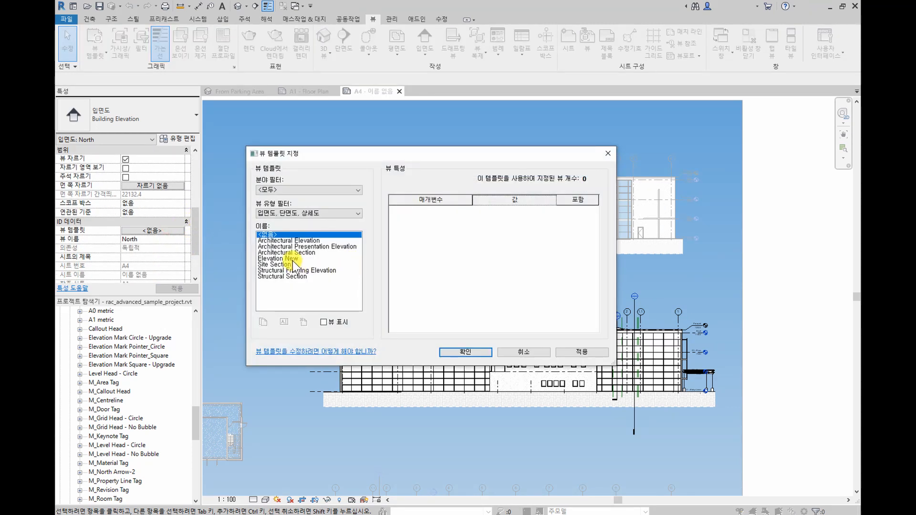
pyautogui.click(293, 259)
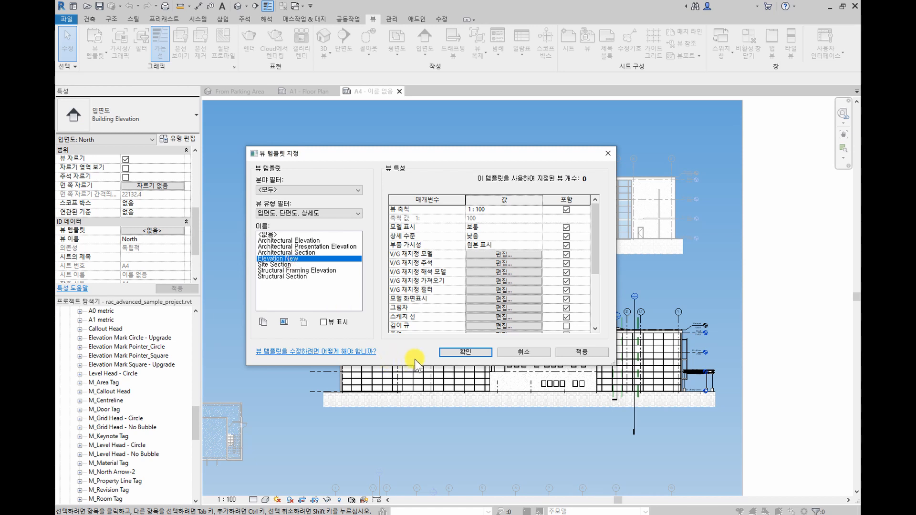
pyautogui.click(456, 353)
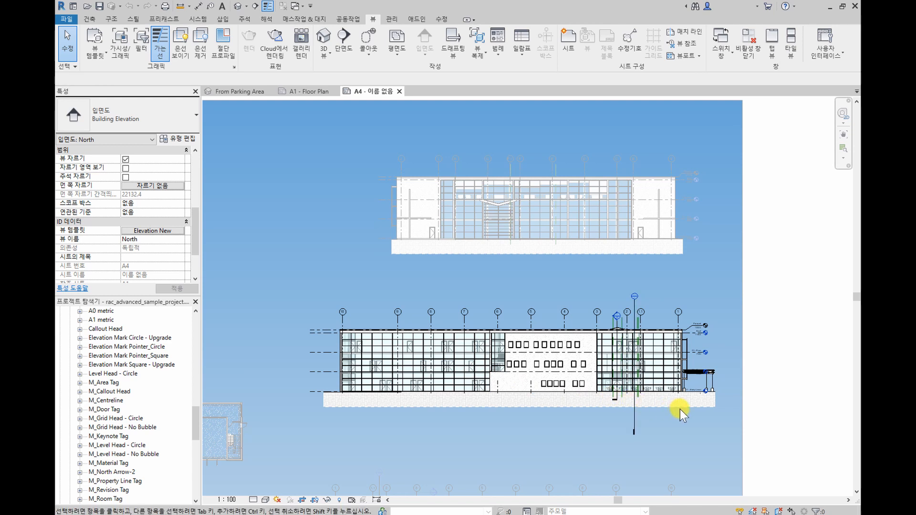
# Open the model category visibility/graphics overrides (V/G 재지정 모델) of the North view's Elevation New template
pyautogui.scroll(1, 681, 410)
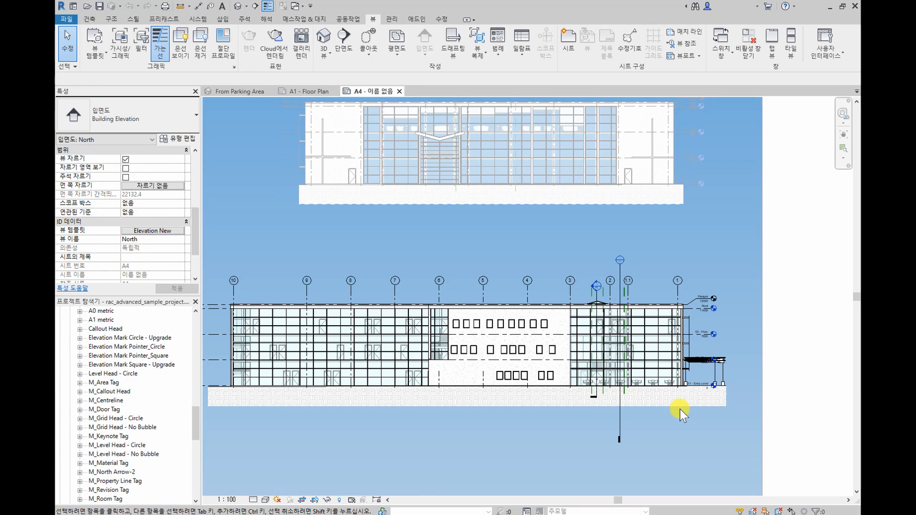
pyautogui.scroll(2, 528, 387)
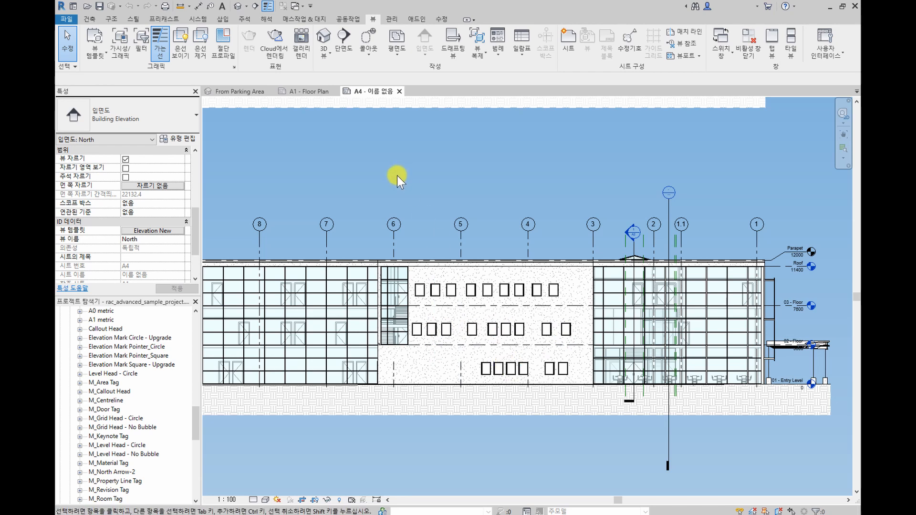
pyautogui.click(168, 231)
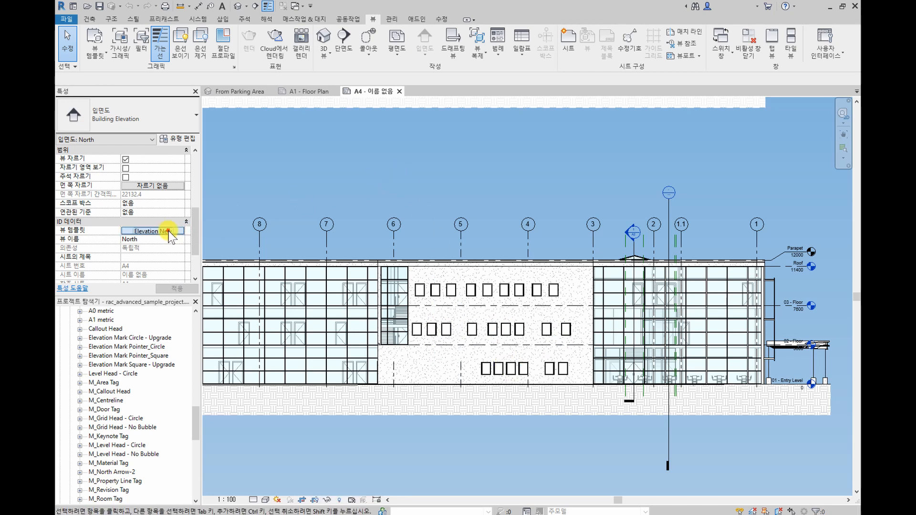
pyautogui.moveTo(352, 157); pyautogui.dragTo(422, 146)
pyautogui.click(589, 242)
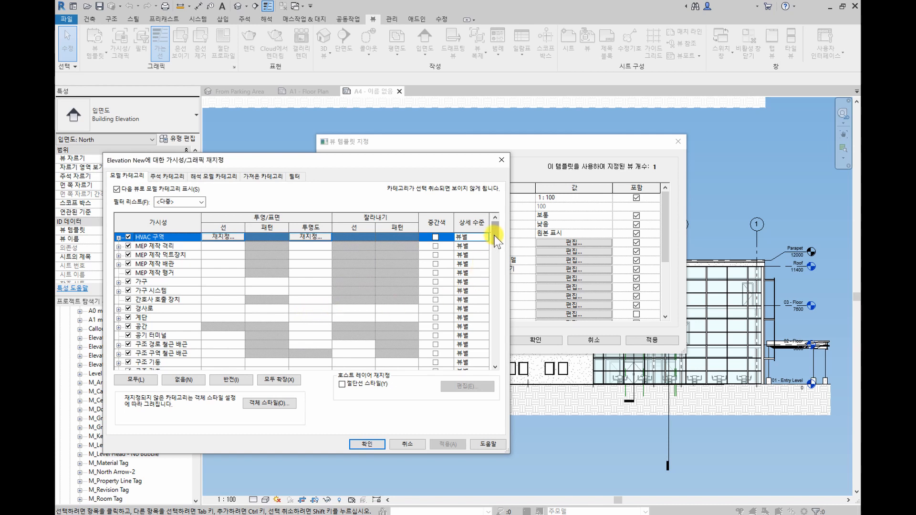
# Override the window category's (창) projection foreground pattern with solid fill in light blue RGB 203-249-254 and apply it
pyautogui.moveTo(494, 235); pyautogui.dragTo(495, 350)
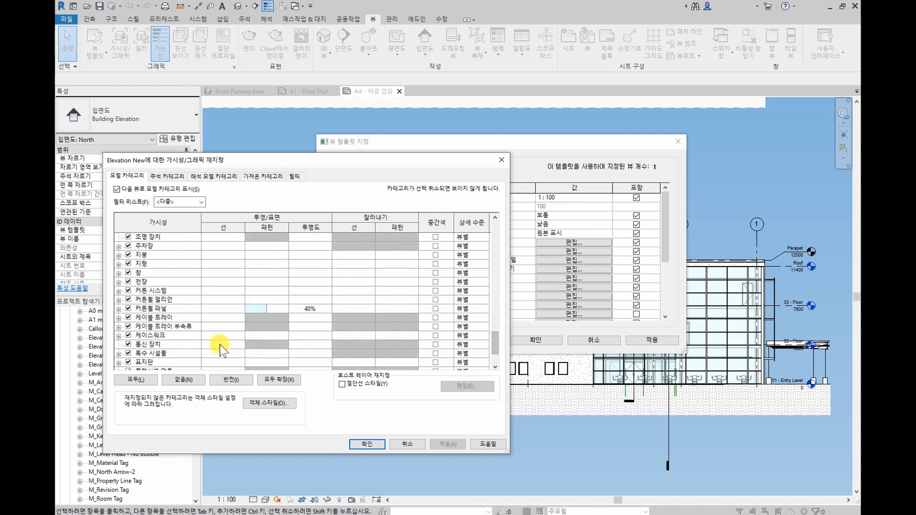
pyautogui.scroll(1, 494, 329)
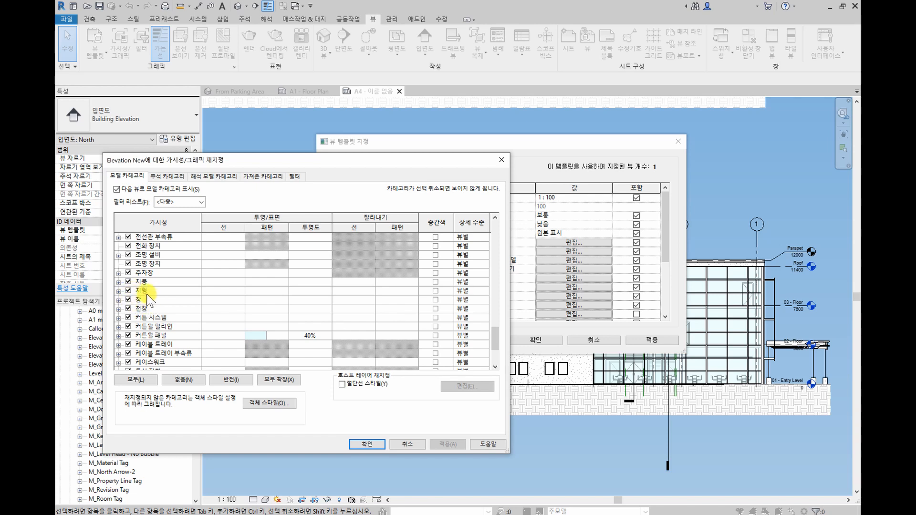
pyautogui.click(253, 298)
pyautogui.click(253, 299)
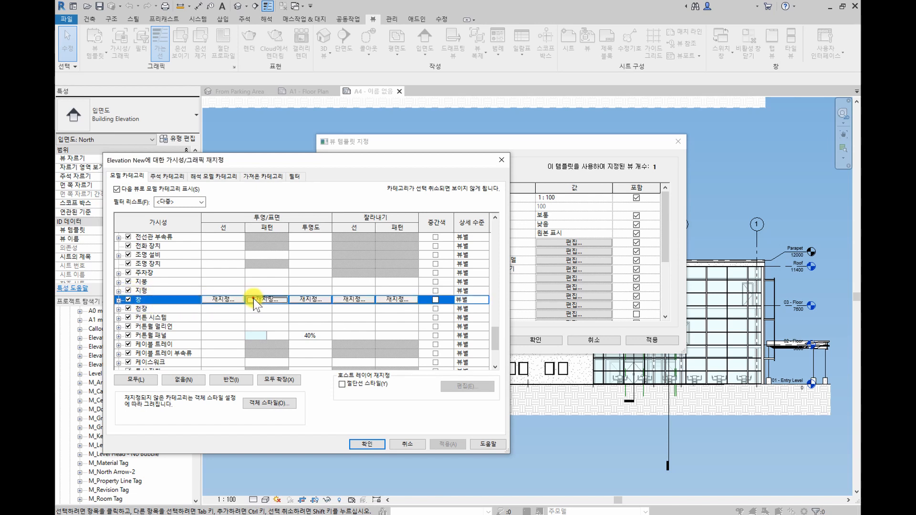
pyautogui.click(280, 278)
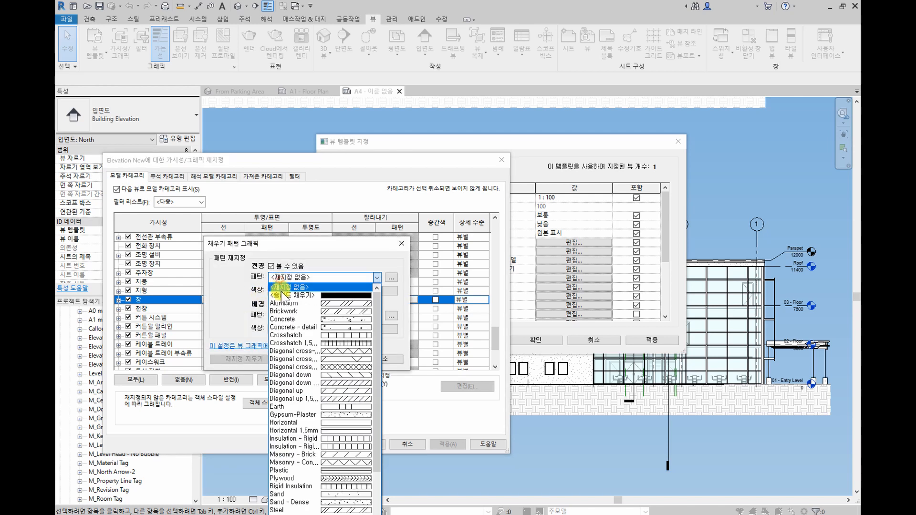
pyautogui.click(282, 289)
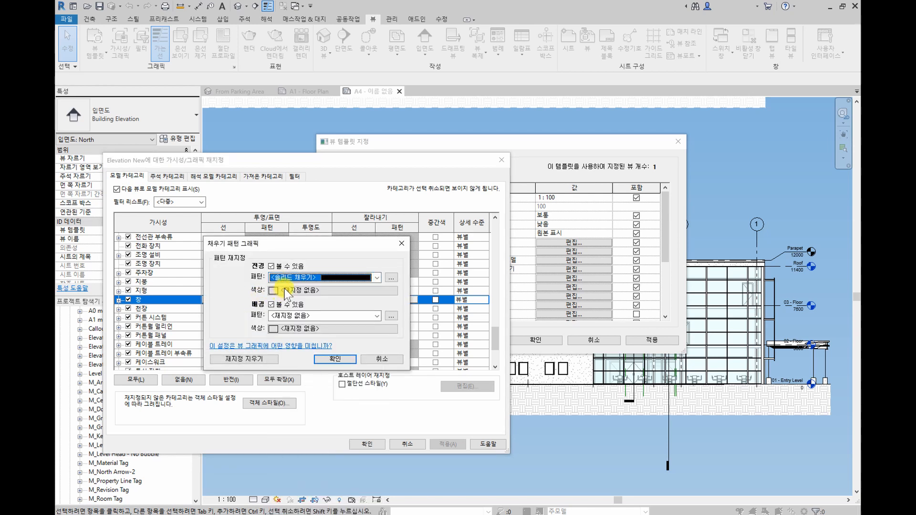
pyautogui.click(285, 290)
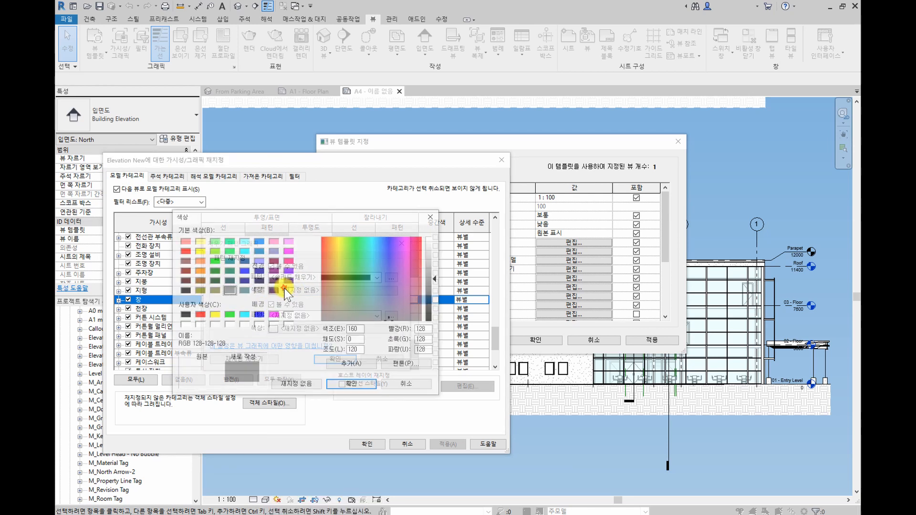
pyautogui.click(376, 242)
pyautogui.moveTo(438, 279); pyautogui.dragTo(438, 246)
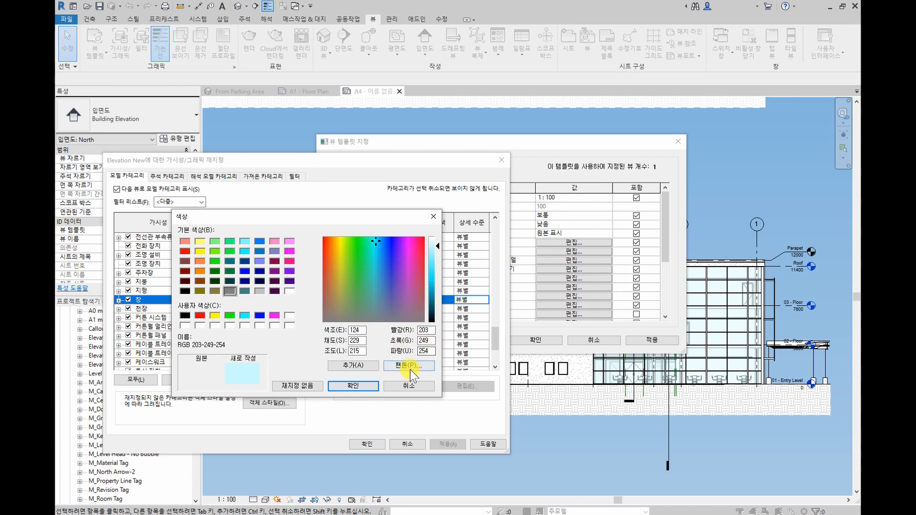
pyautogui.click(356, 385)
pyautogui.click(342, 360)
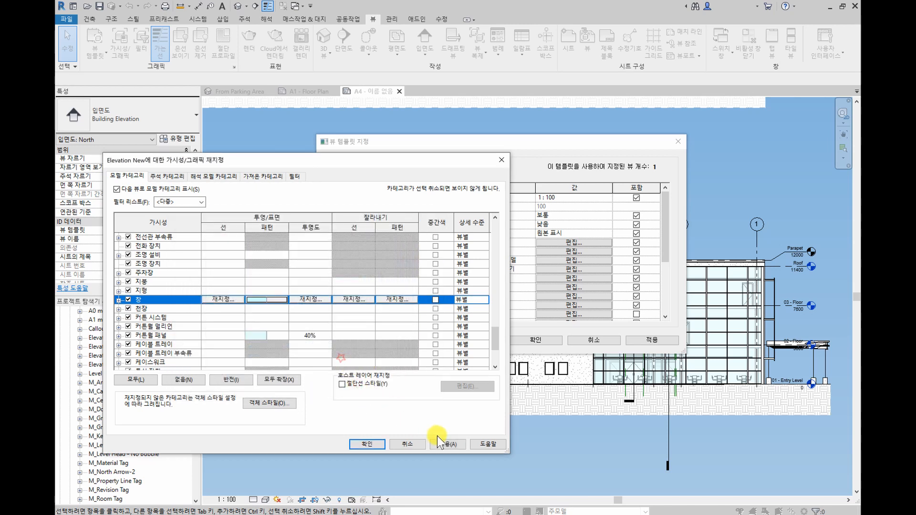
pyautogui.click(446, 444)
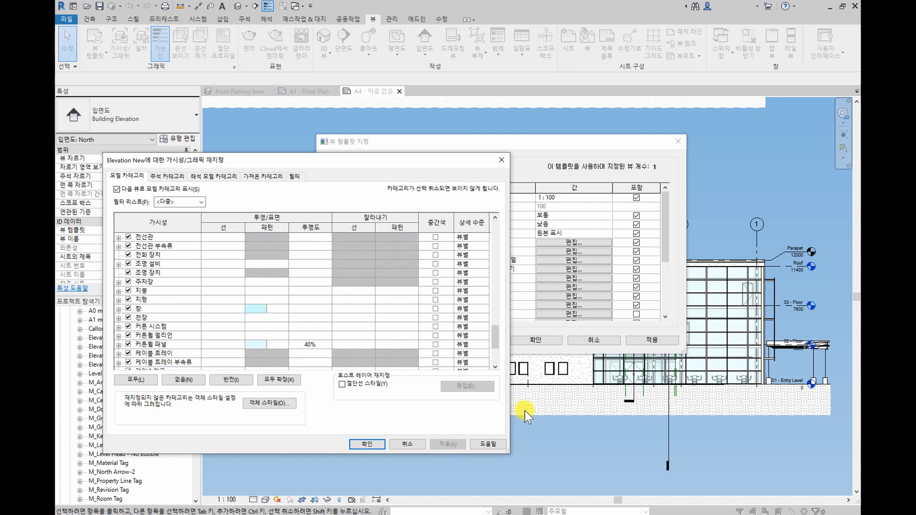
# Override the window category's (창) projection surface transparency to 40% and accept the model category overrides
pyautogui.click(311, 309)
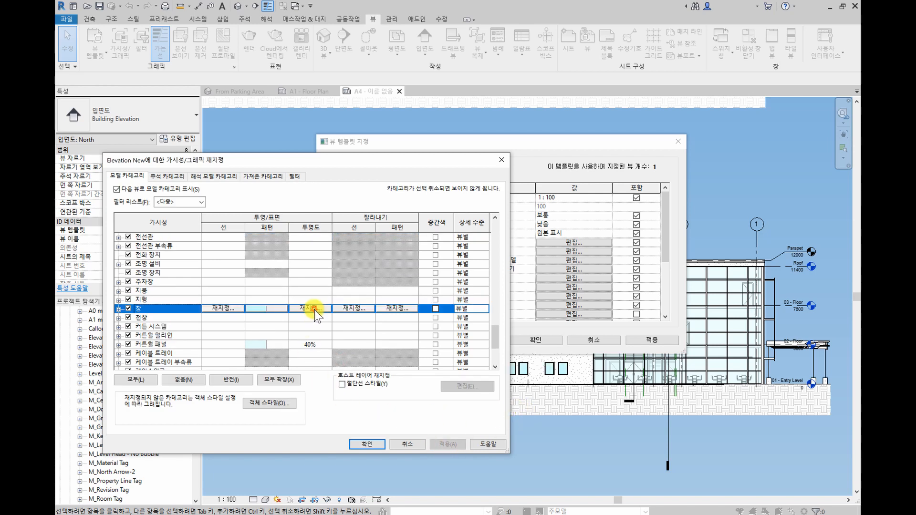
pyautogui.click(311, 309)
pyautogui.moveTo(294, 307); pyautogui.dragTo(309, 307)
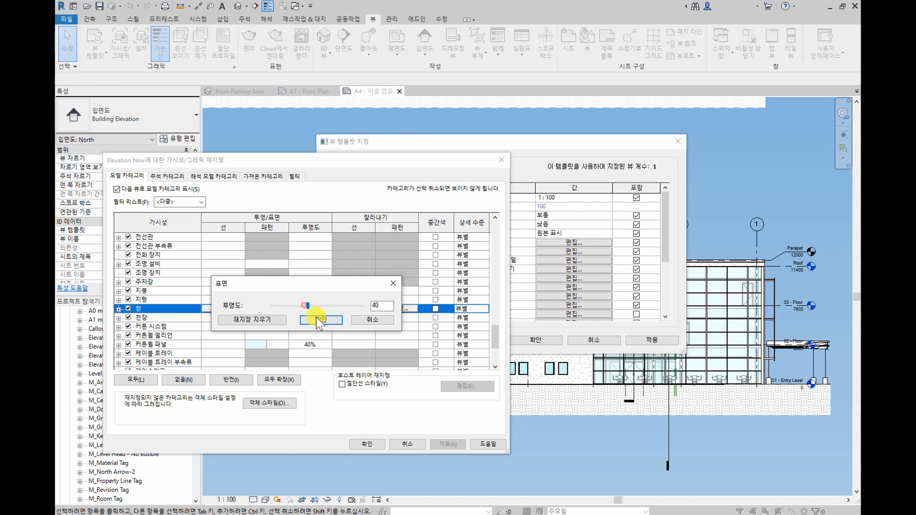
pyautogui.click(321, 319)
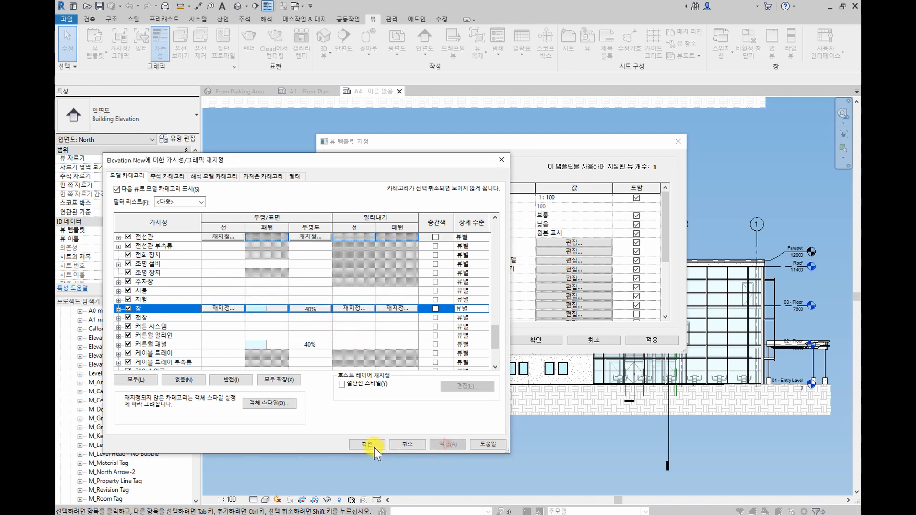
pyautogui.click(374, 447)
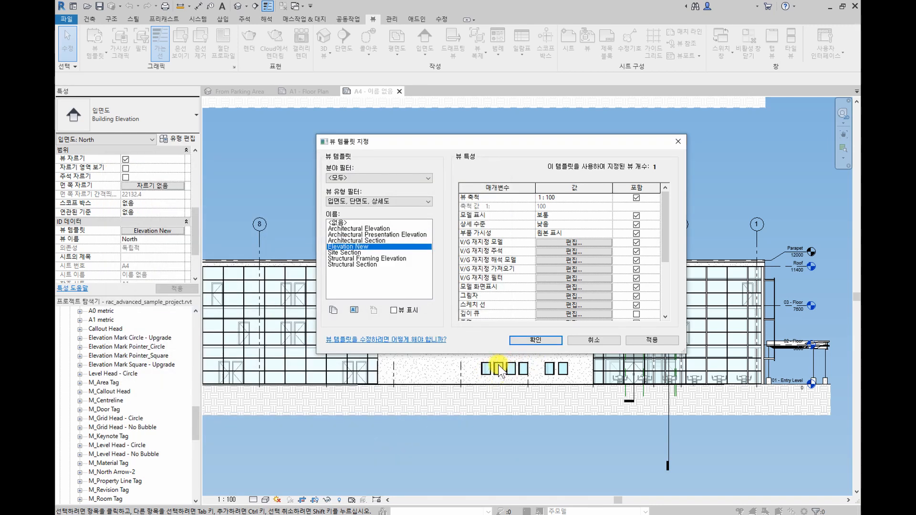
# Hide the section (단면) annotation category in the Elevation New template and accept the template settings
pyautogui.click(560, 252)
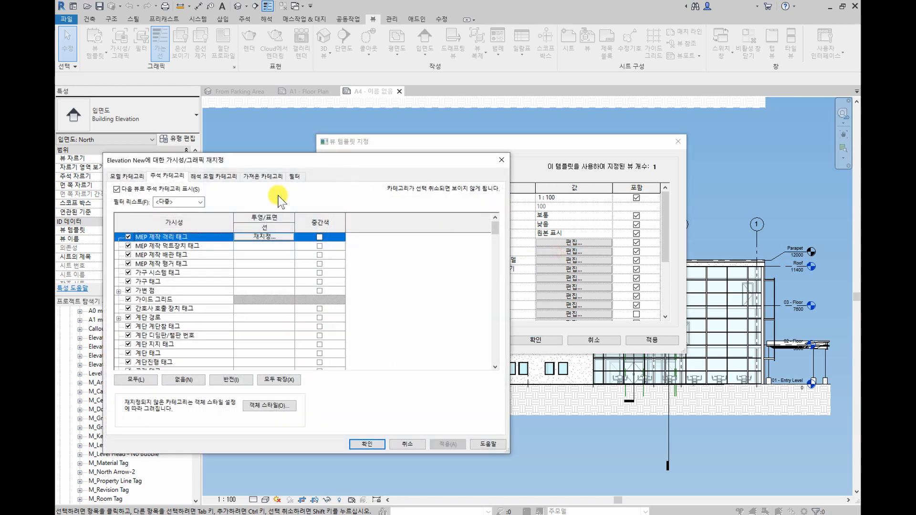
pyautogui.scroll(-8, 224, 313)
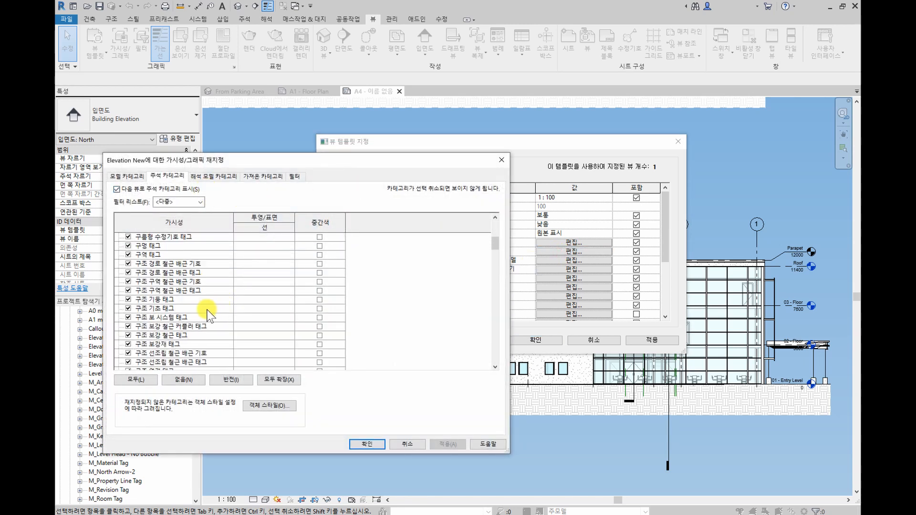
pyautogui.scroll(-3, 183, 301)
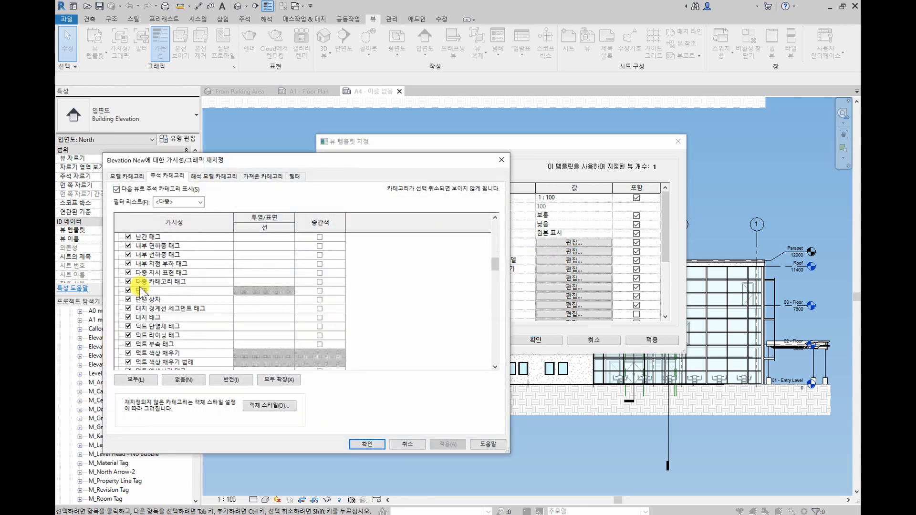
pyautogui.click(128, 290)
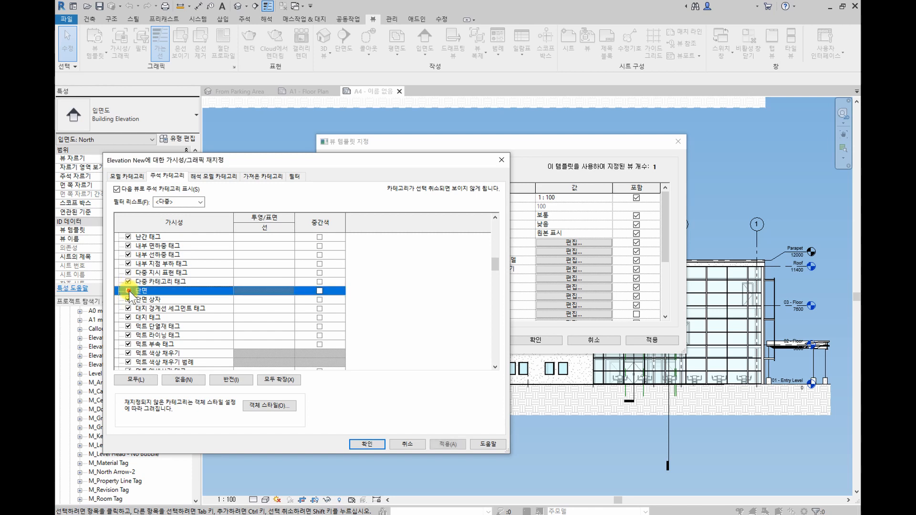
pyautogui.click(374, 443)
pyautogui.click(528, 343)
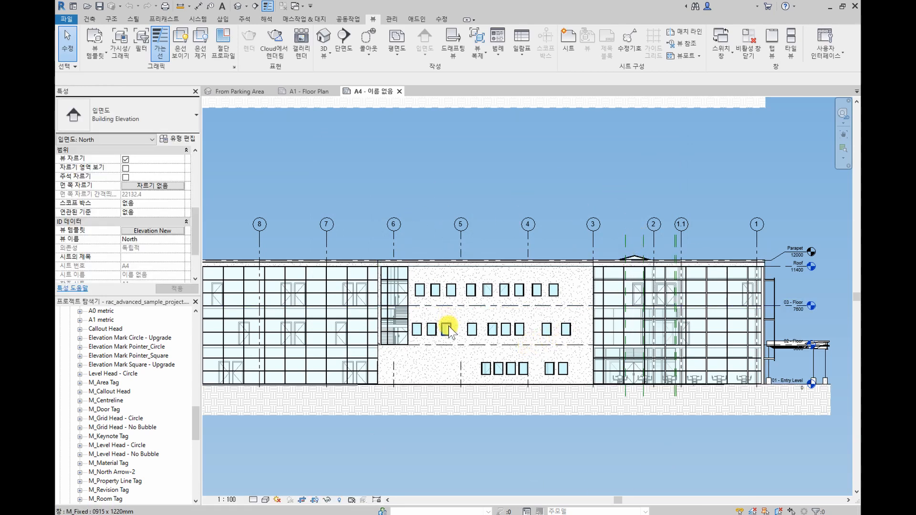
# Deactivate the North elevation view on the sheet and activate the South elevation viewport beneath it
pyautogui.moveTo(446, 323); pyautogui.dragTo(508, 325, button='middle')
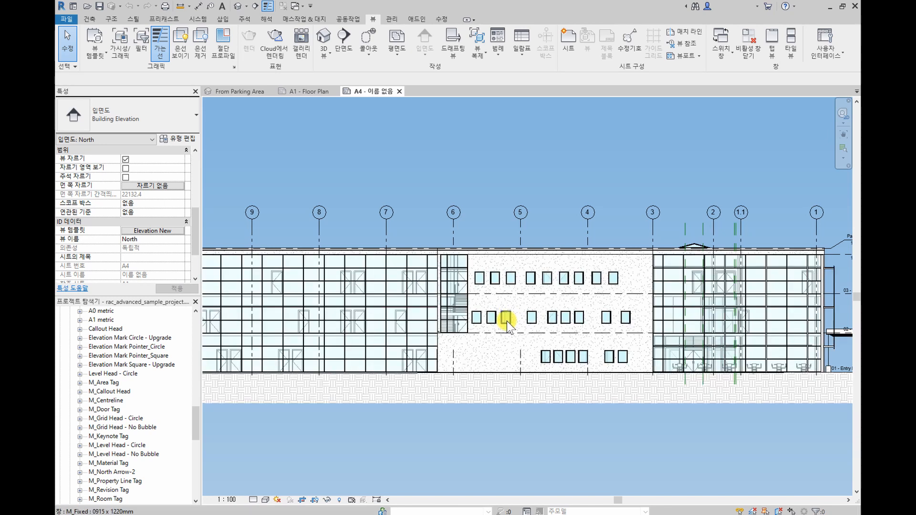
pyautogui.scroll(-2, 507, 320)
pyautogui.rightClick(479, 406)
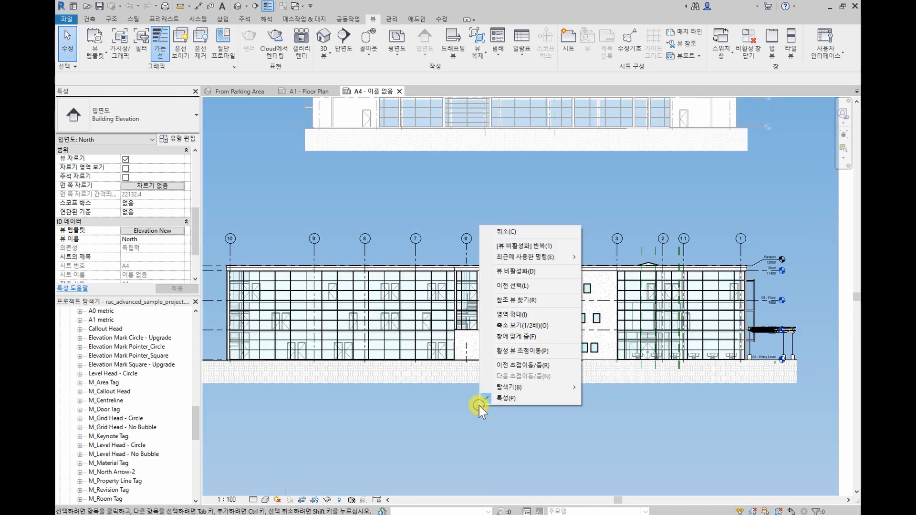
pyautogui.click(528, 270)
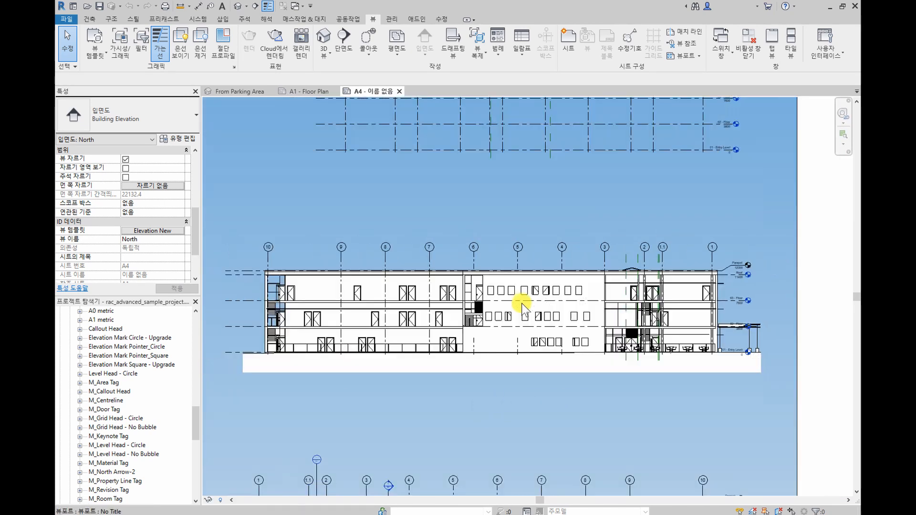
pyautogui.scroll(-2, 522, 305)
pyautogui.moveTo(528, 358); pyautogui.dragTo(522, 241, button='middle')
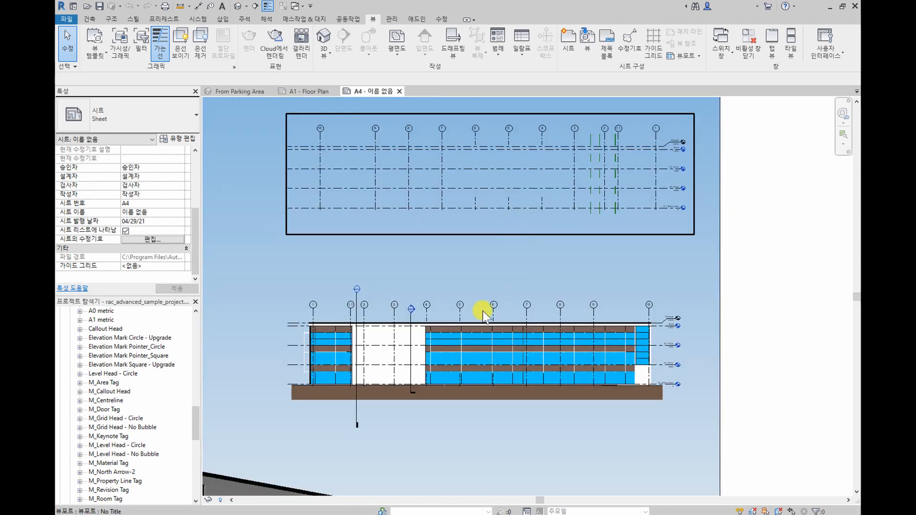
pyautogui.scroll(2, 448, 358)
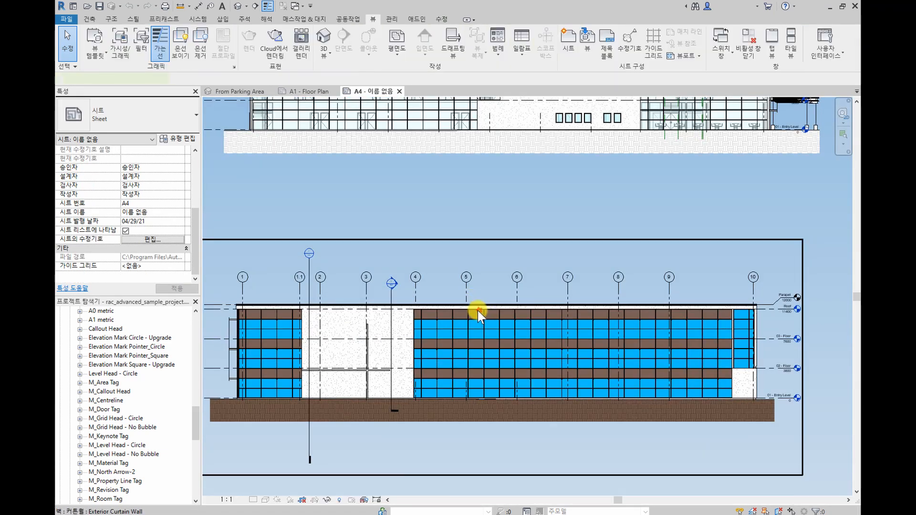
pyautogui.doubleClick(478, 310)
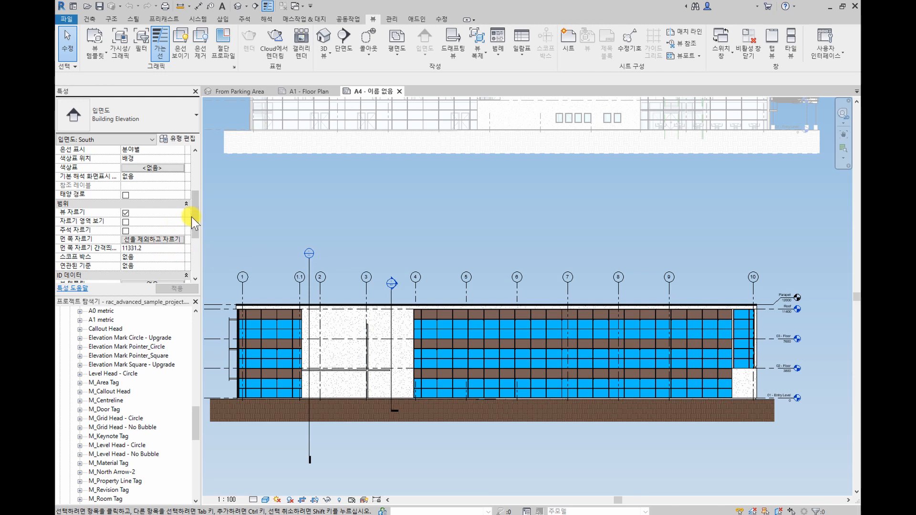
# Assign the Elevation New view template to the South elevation view
pyautogui.moveTo(192, 217); pyautogui.dragTo(193, 237)
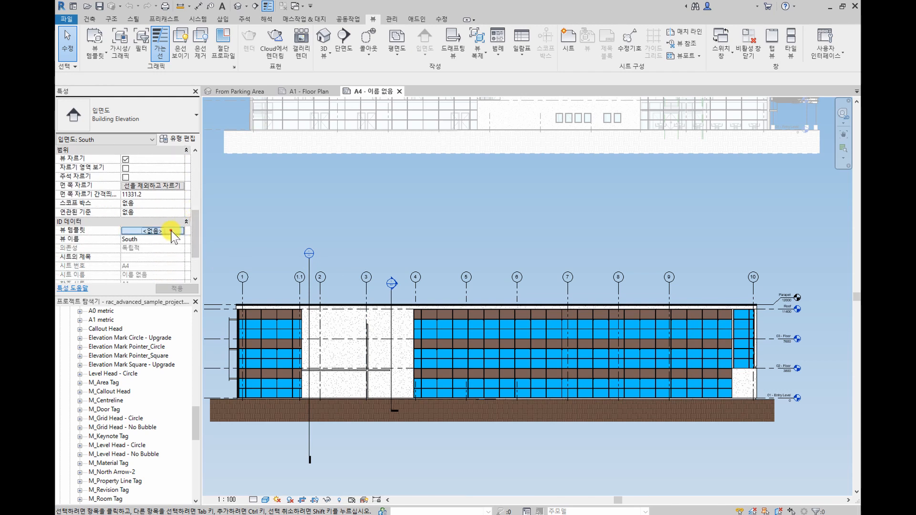
pyautogui.click(172, 231)
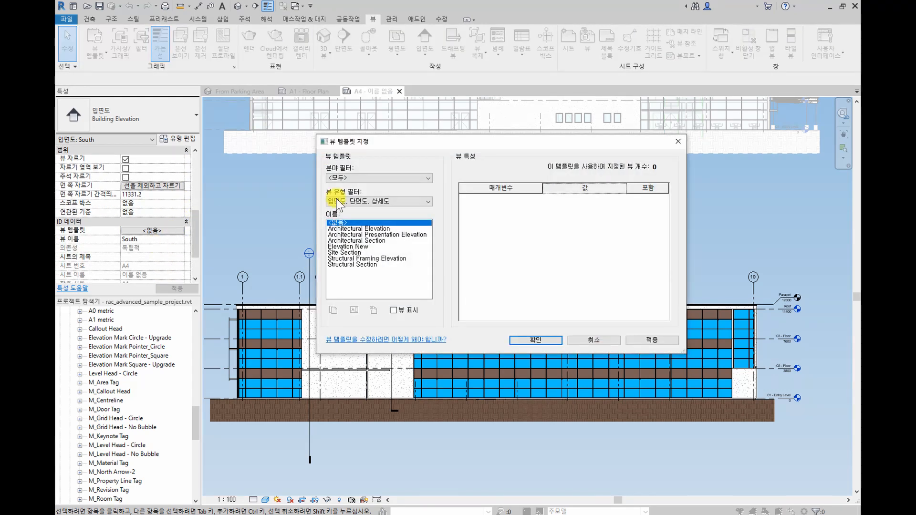
pyautogui.click(359, 247)
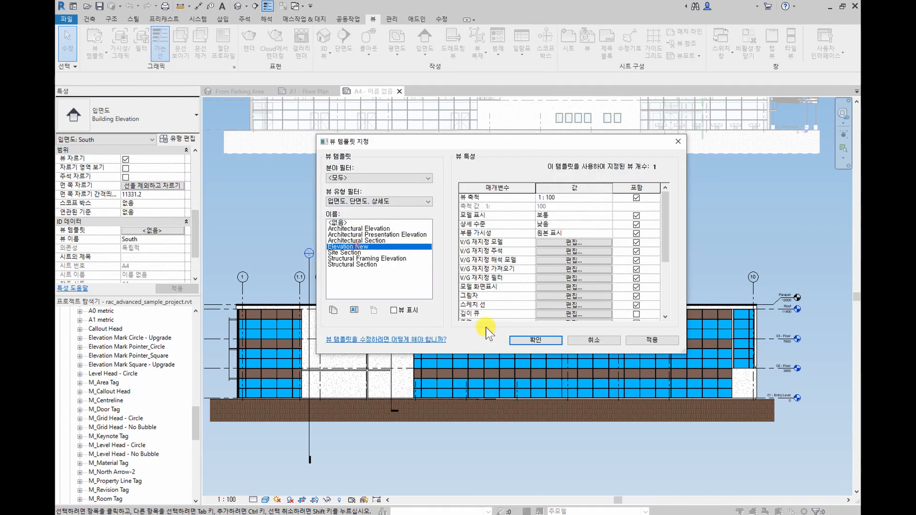
pyautogui.click(534, 341)
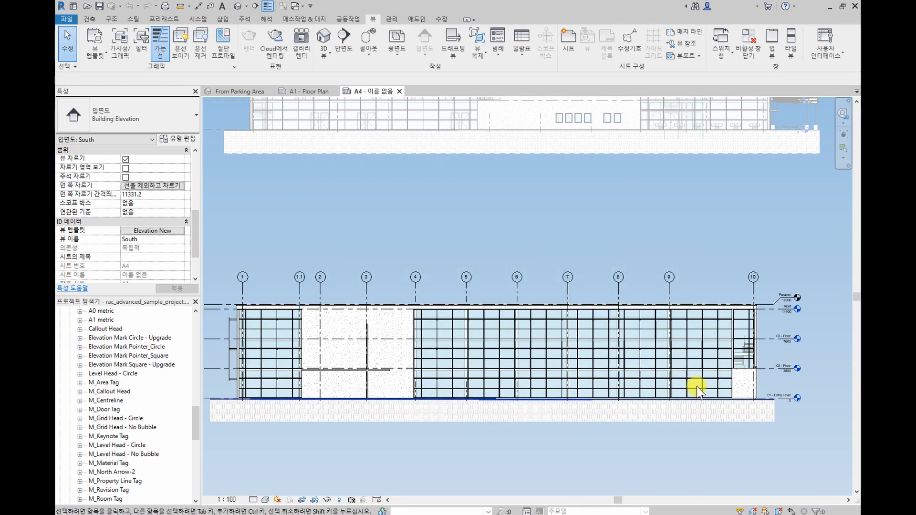
# Deactivate the South elevation view and return to the full sheet layout
pyautogui.moveTo(461, 326); pyautogui.dragTo(474, 306, button='middle')
pyautogui.scroll(-4, 474, 307)
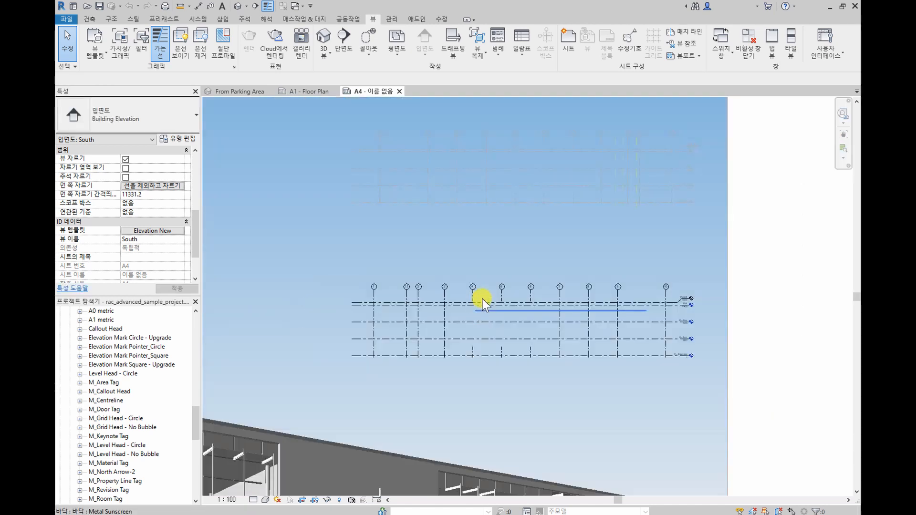
pyautogui.rightClick(499, 262)
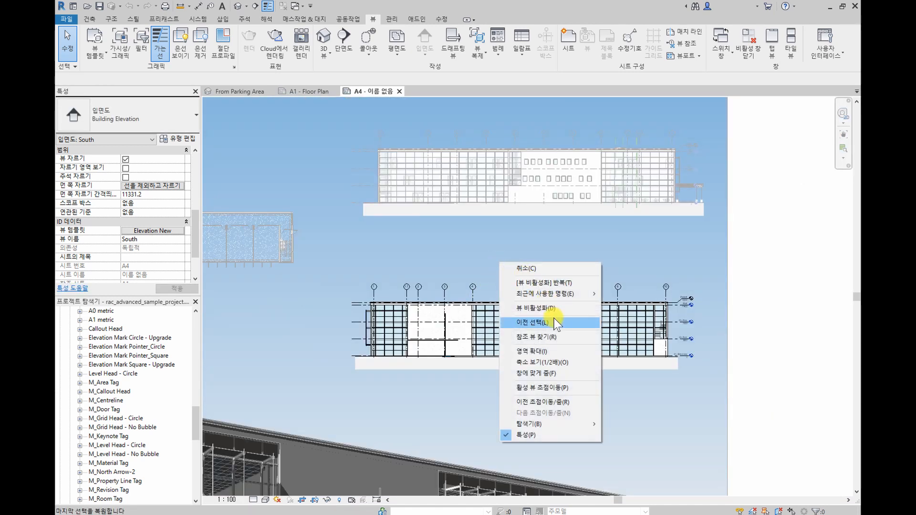
pyautogui.click(534, 304)
pyautogui.scroll(-1, 511, 270)
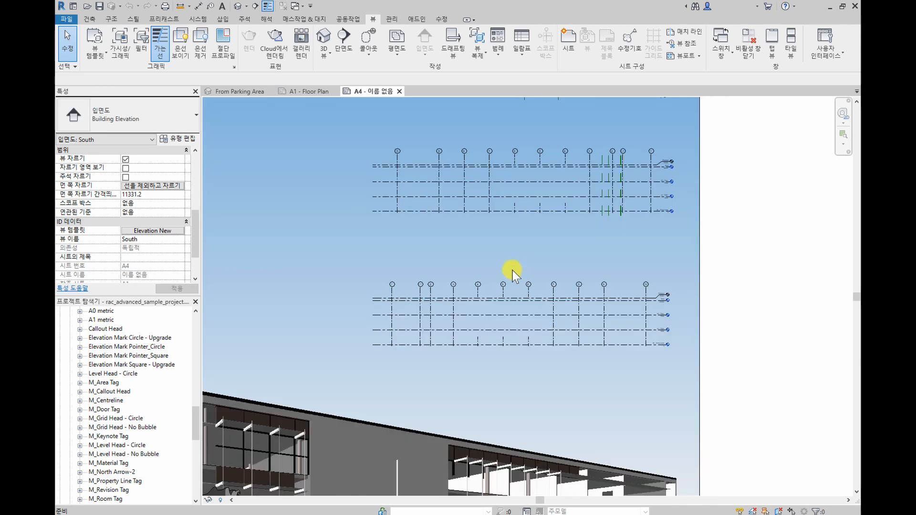
pyautogui.moveTo(512, 270); pyautogui.dragTo(598, 294, button='middle')
pyautogui.scroll(-3, 590, 284)
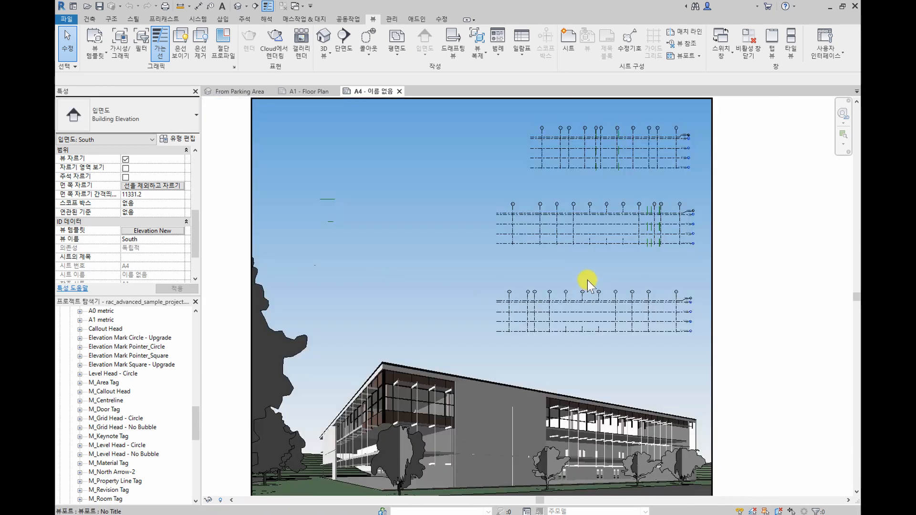
pyautogui.scroll(-1, 546, 229)
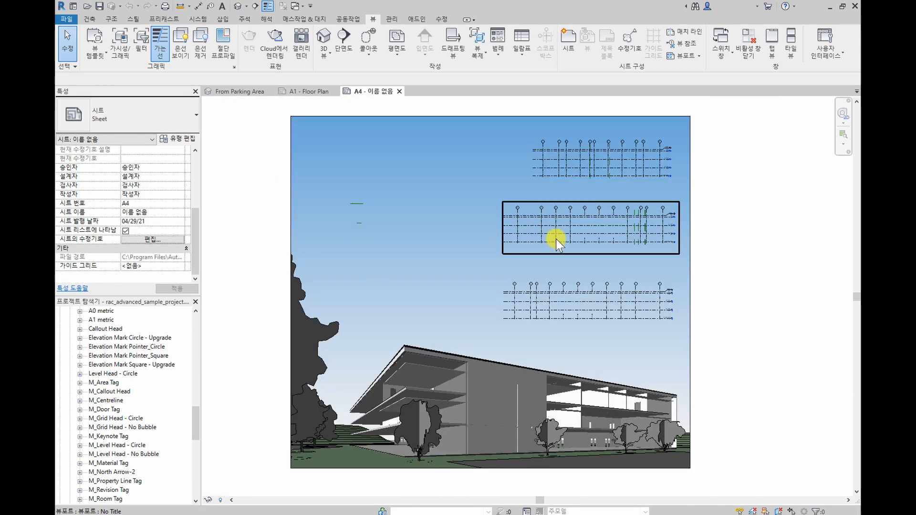
# Activate the From Parking Area 3D view on the sheet and set its visual style to Realistic (사실적)
pyautogui.scroll(1, 555, 239)
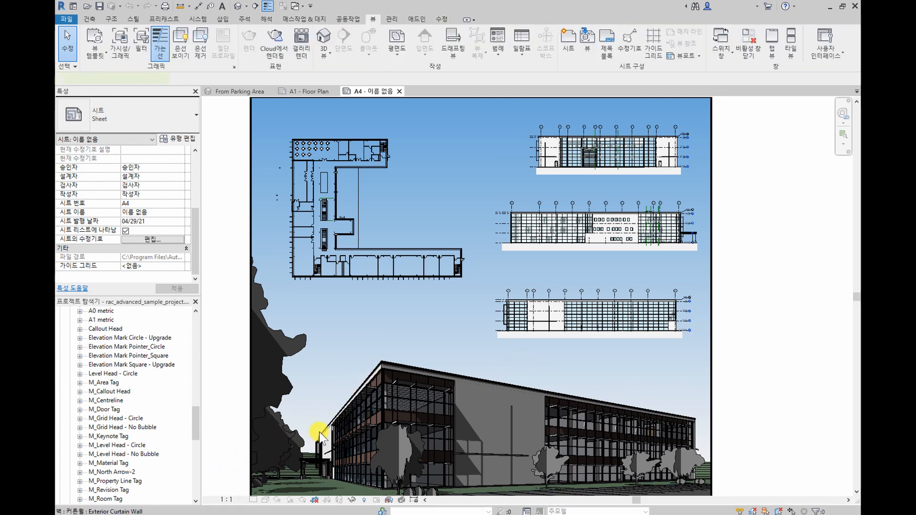
pyautogui.moveTo(320, 432); pyautogui.dragTo(323, 410, button='middle')
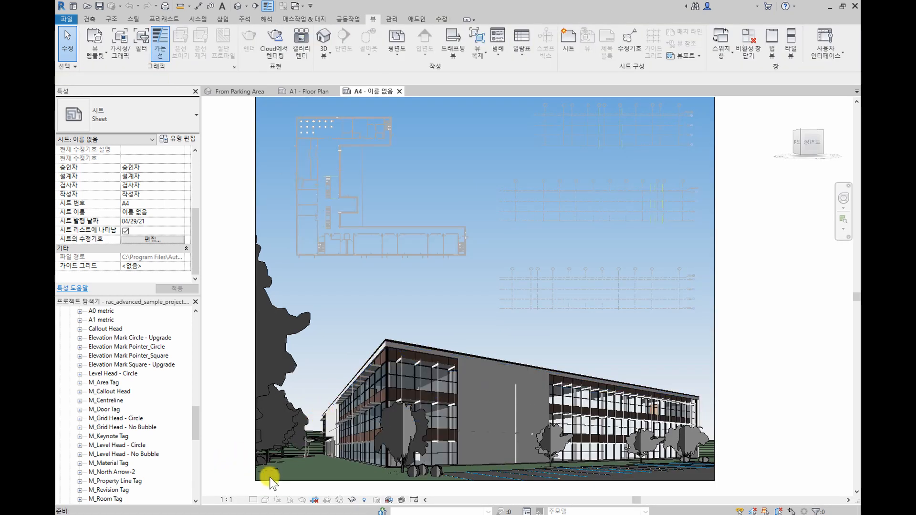
pyautogui.doubleClick(271, 477)
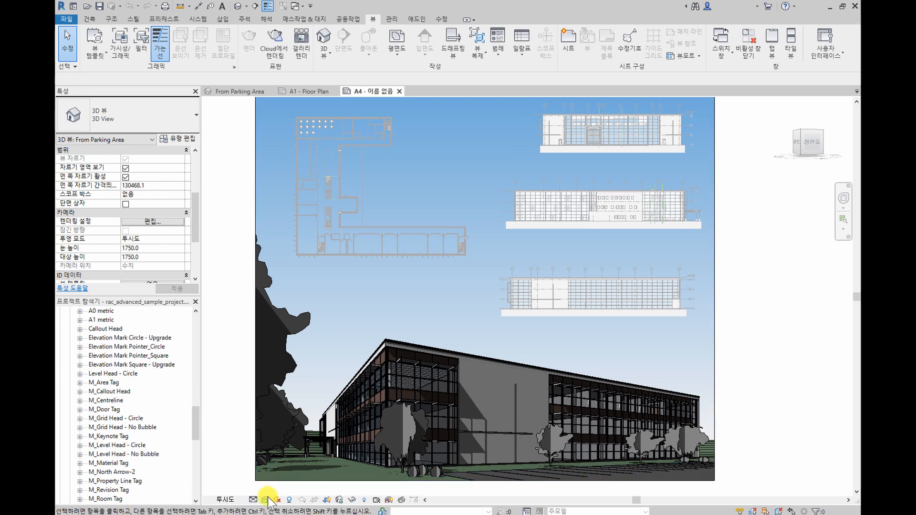
pyautogui.click(266, 500)
pyautogui.click(274, 490)
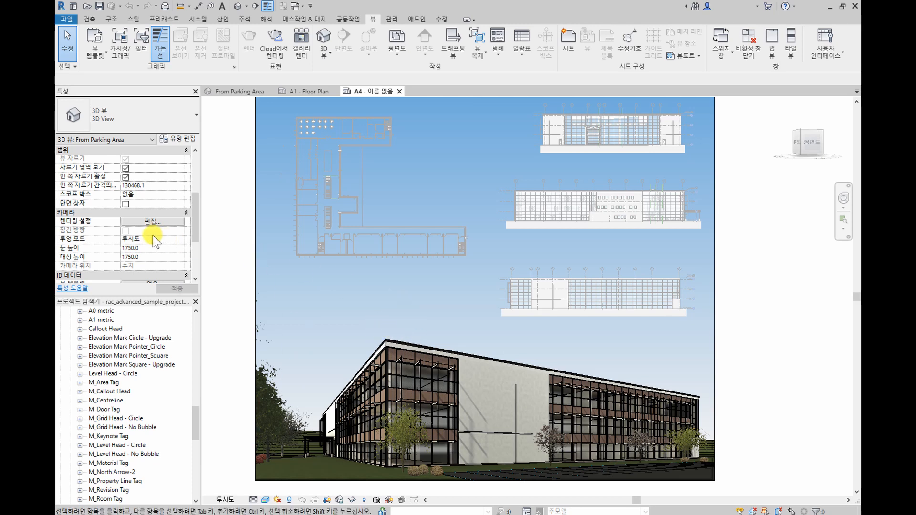
# In the 3D view's graphic display options, enable anti-aliased line smoothing, set silhouettes to <중간 선>, and apply
pyautogui.moveTo(196, 234); pyautogui.dragTo(197, 188)
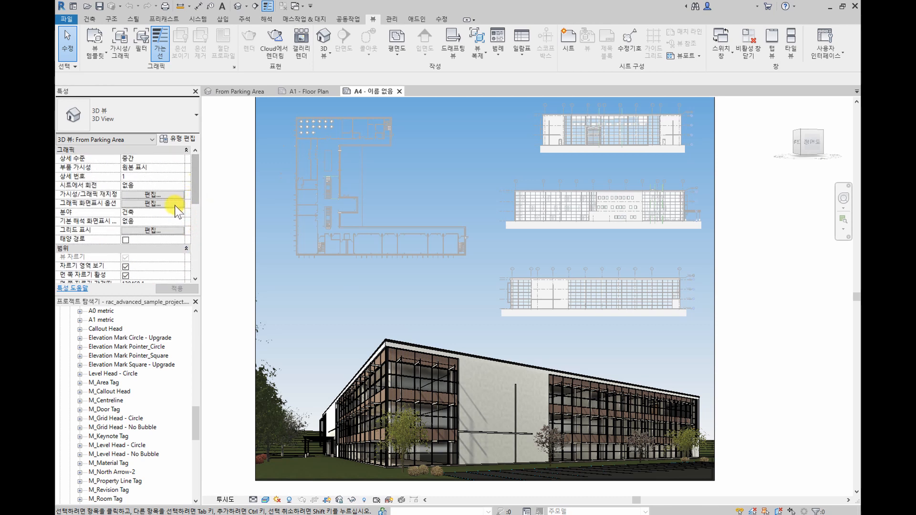
pyautogui.click(138, 203)
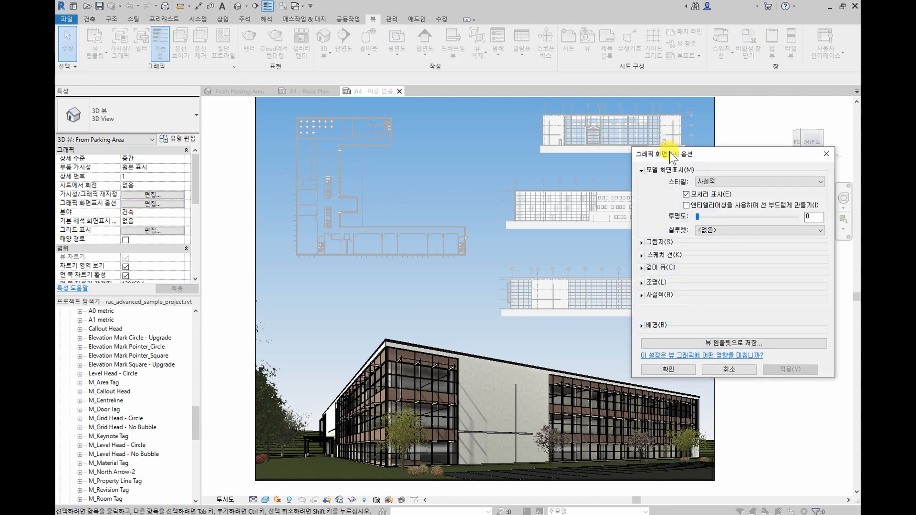
pyautogui.moveTo(673, 155); pyautogui.dragTo(672, 110)
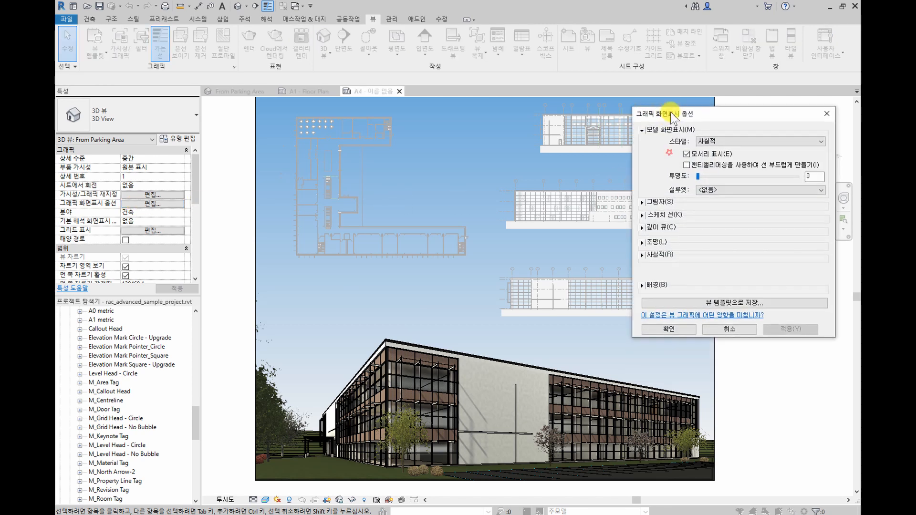
pyautogui.click(686, 160)
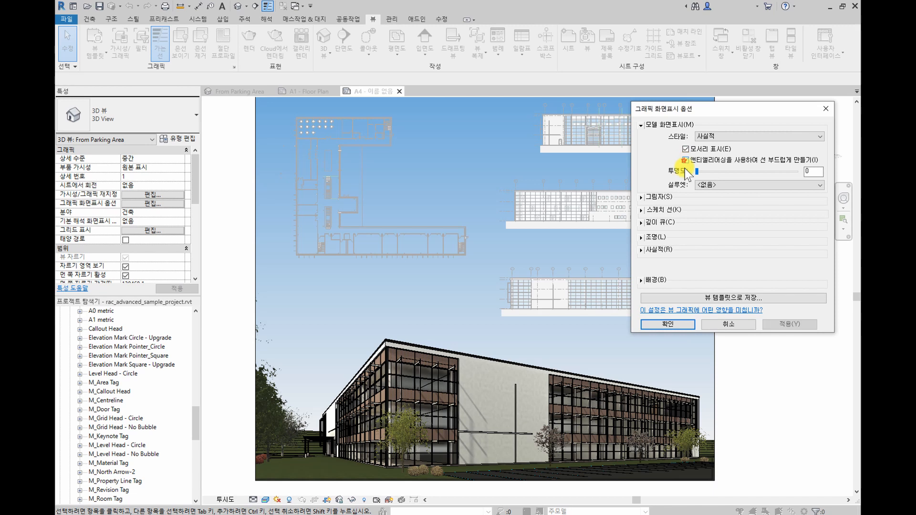
pyautogui.click(718, 186)
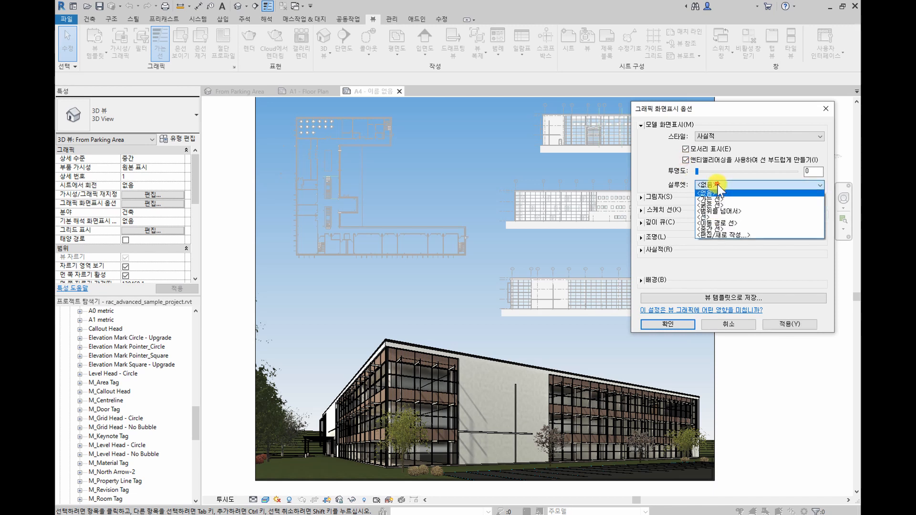
pyautogui.click(717, 229)
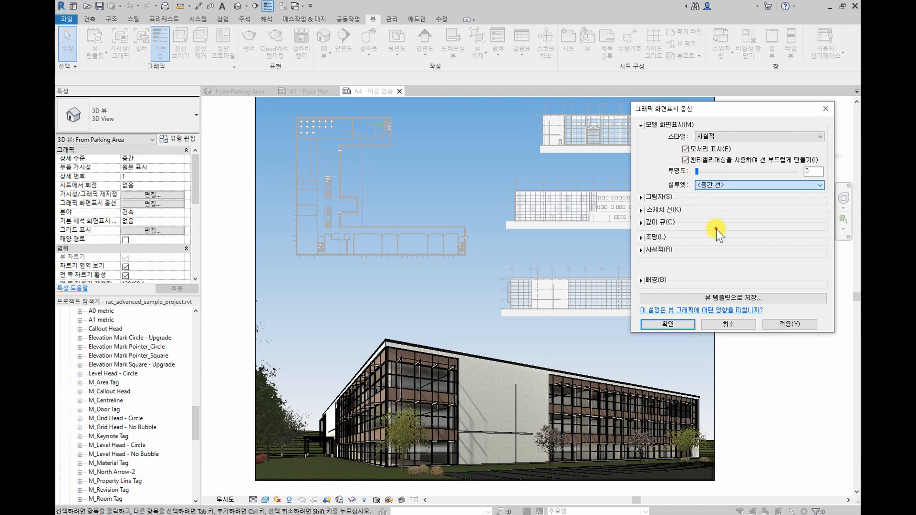
pyautogui.click(790, 325)
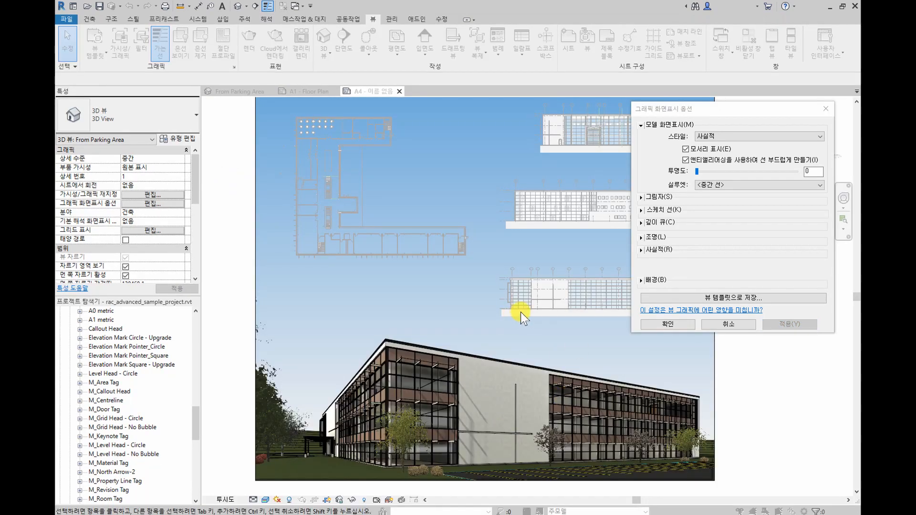
# Turn on ambient shadows (주변 그림자 표시) for the 3D view and set its lighting scheme to 내부: 태양 및 인공 조명
pyautogui.click(643, 197)
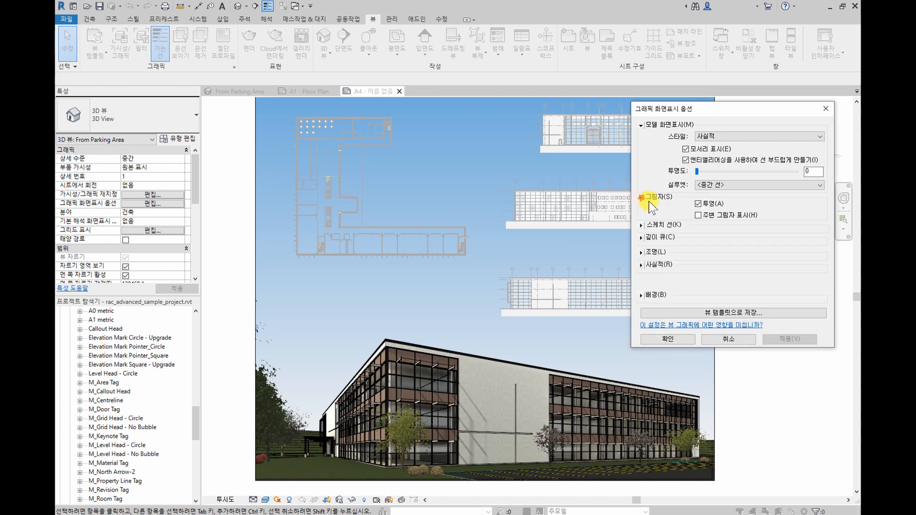
pyautogui.click(699, 215)
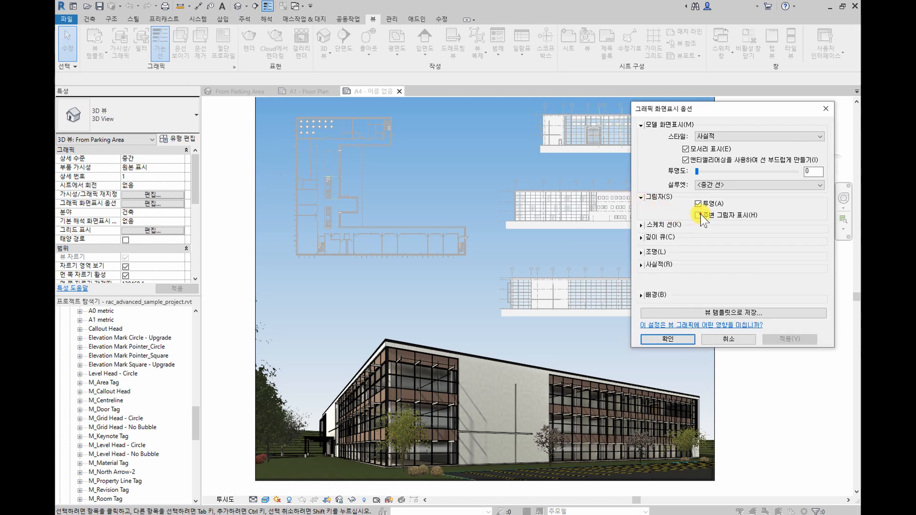
pyautogui.click(642, 253)
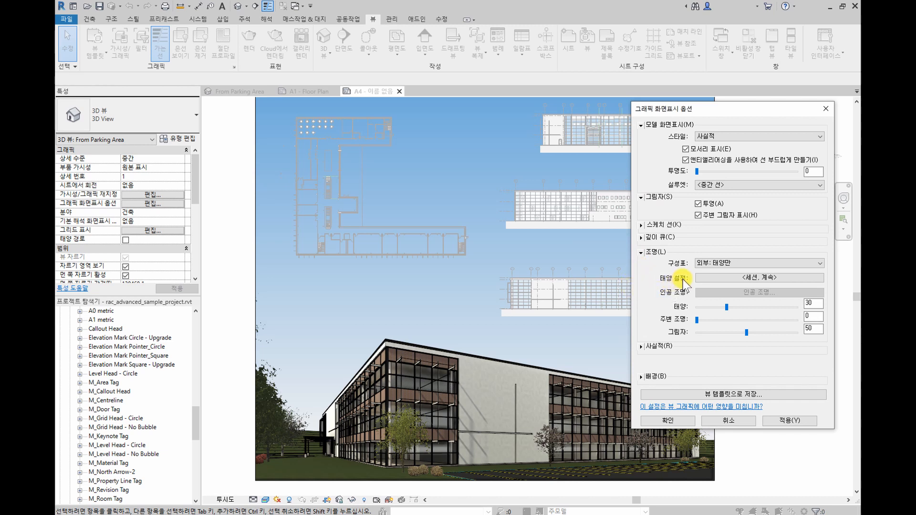
pyautogui.click(726, 264)
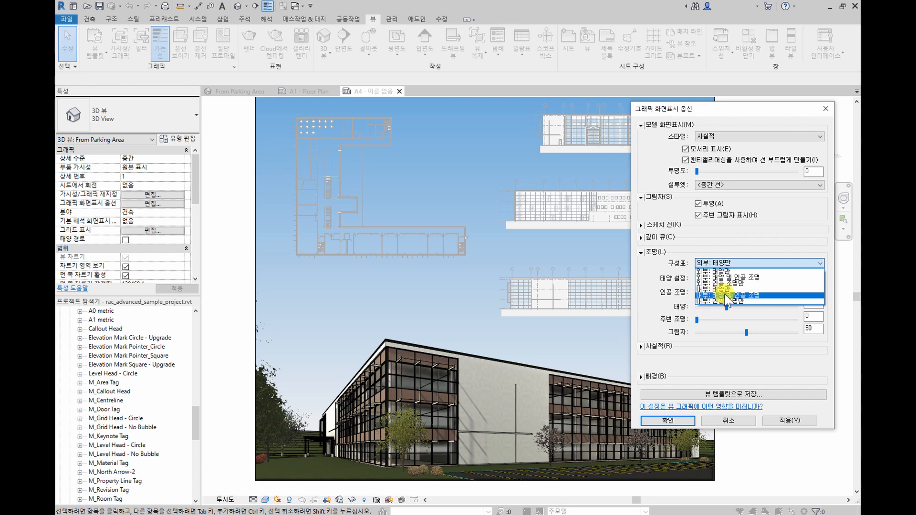
pyautogui.click(755, 296)
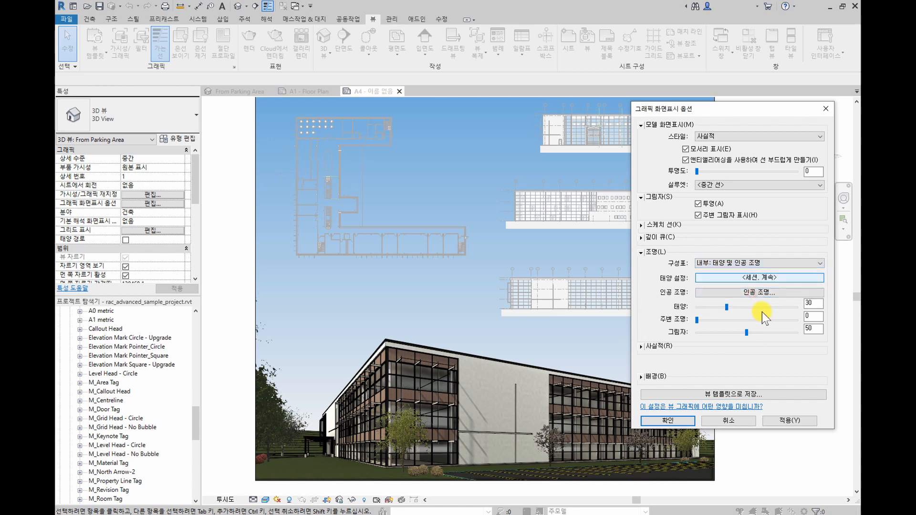
# Set the 3D view's sun intensity to 70 and ambient light to 40, and apply the graphic display options
pyautogui.click(775, 307)
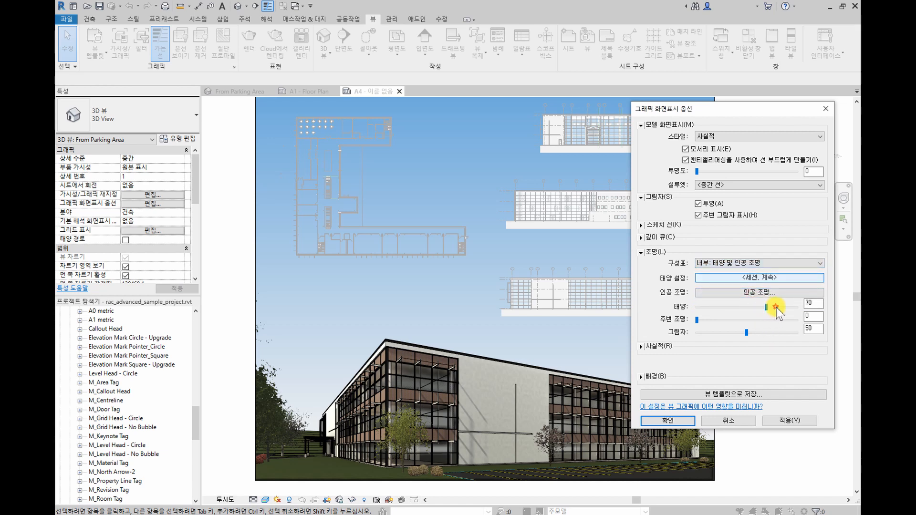
pyautogui.click(741, 318)
pyautogui.click(785, 421)
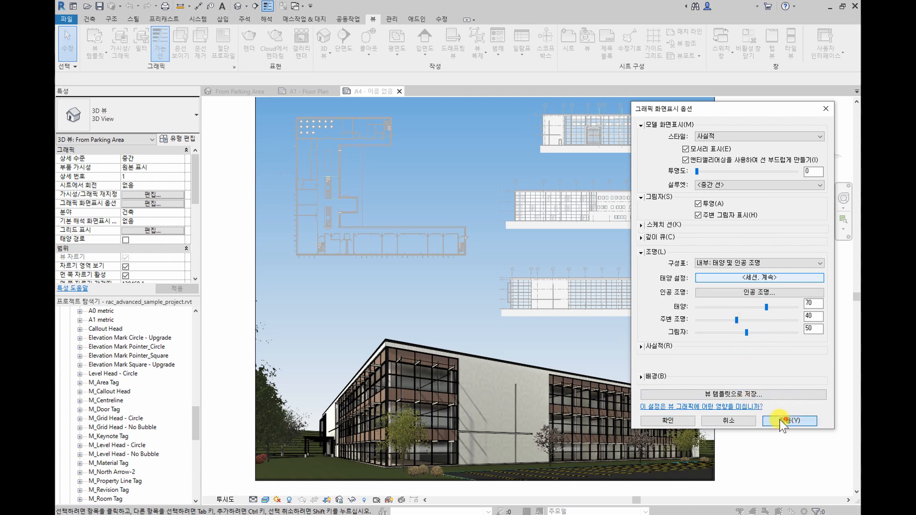
pyautogui.click(676, 423)
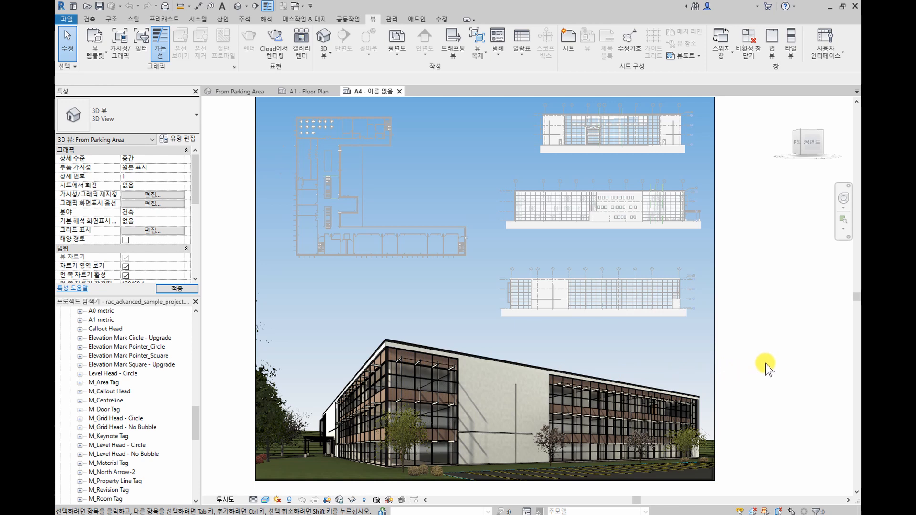
# Deactivate the From Parking Area 3D view and return to the full sheet layout
pyautogui.scroll(-2, 747, 341)
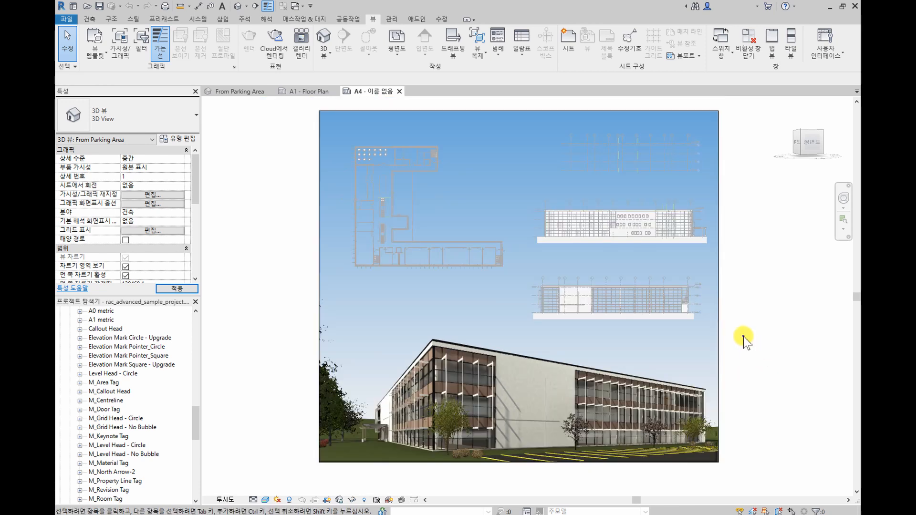
pyautogui.rightClick(743, 337)
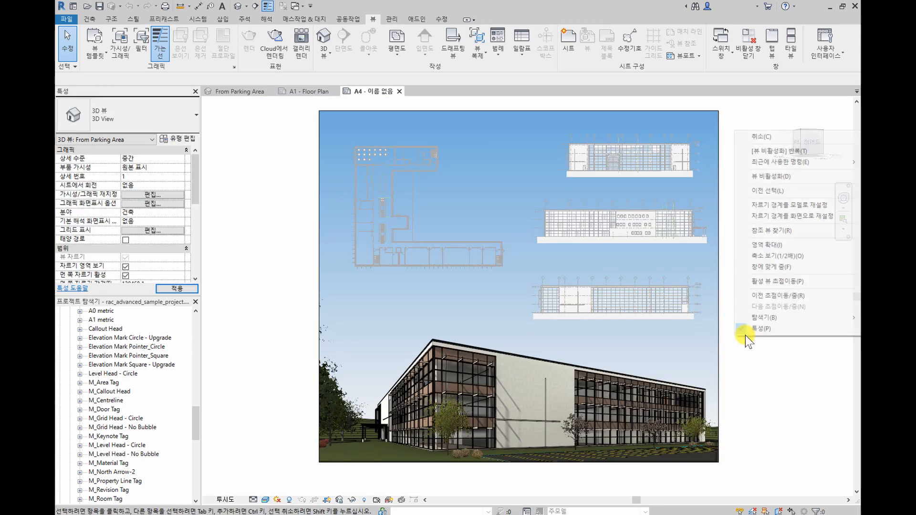
pyautogui.click(789, 176)
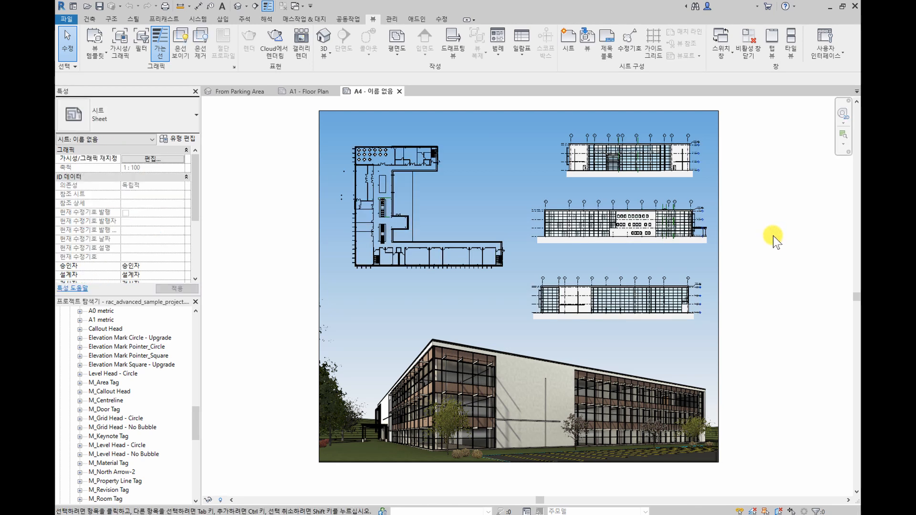
pyautogui.middleClick(773, 235)
pyautogui.middleClick(774, 236)
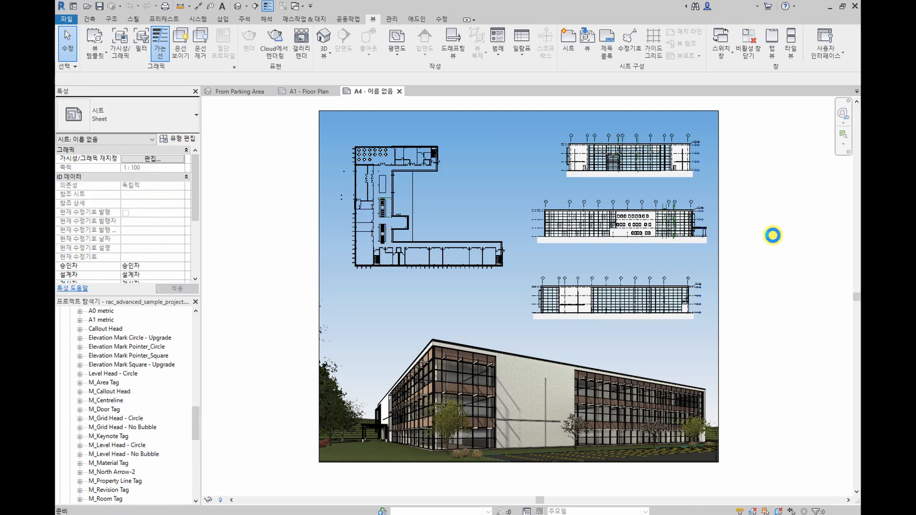